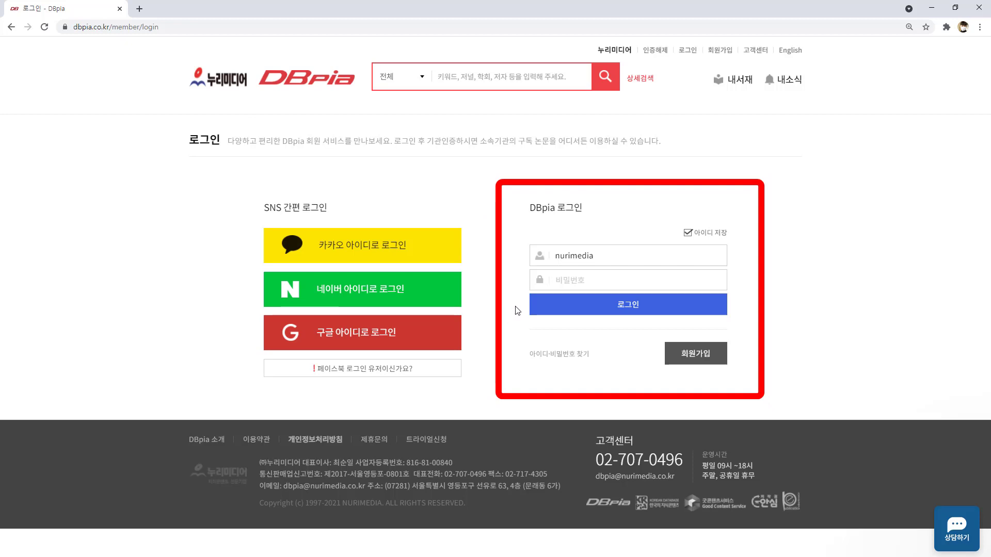
- Log in to the DBpia account by entering the account password, and dismiss the notice about the institutional authentication period
click(587, 281)
text(••••••••••)
click(637, 306)
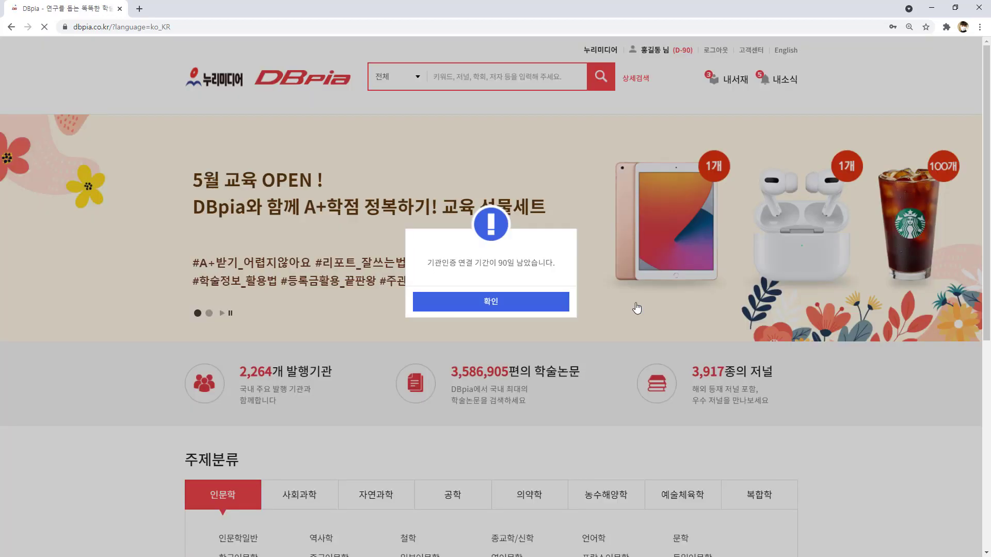
drag(426, 264, 559, 274)
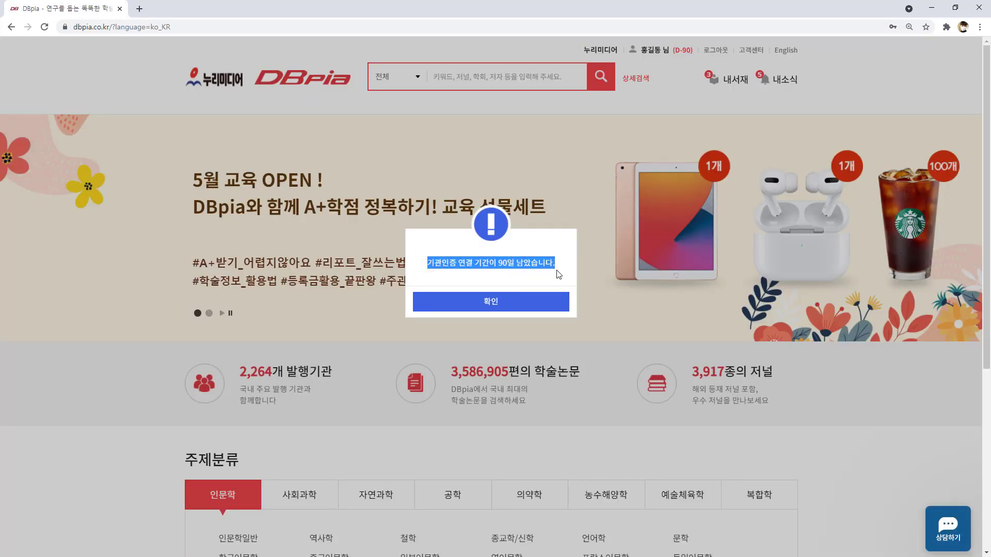
click(524, 307)
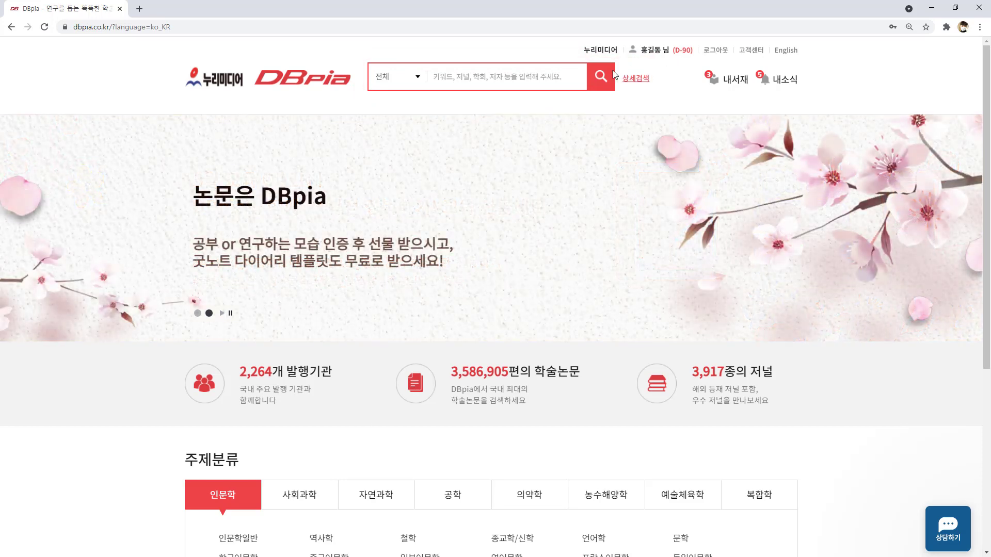
- Search all fields for the keyword 대학 and highlight the total number of results
click(483, 77)
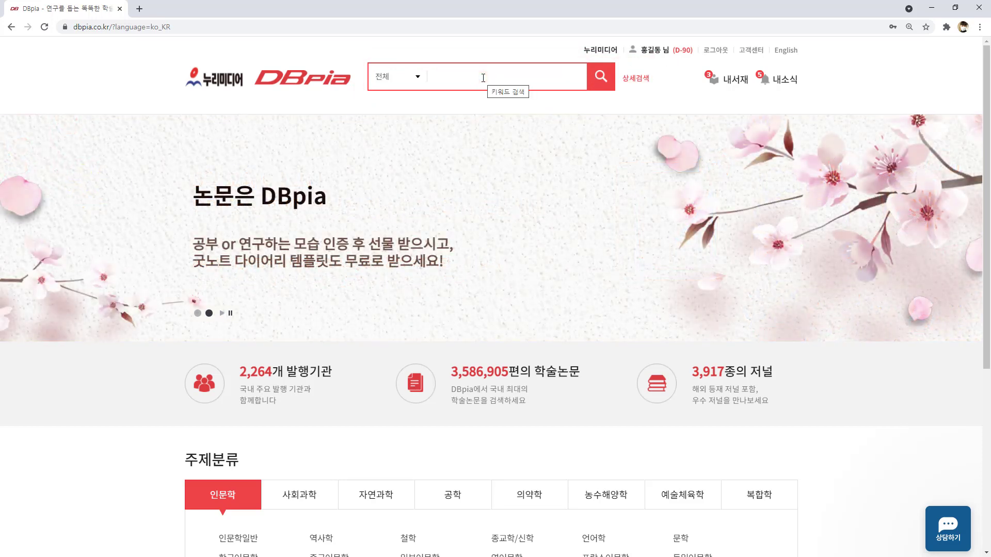
text(대학)
click(599, 77)
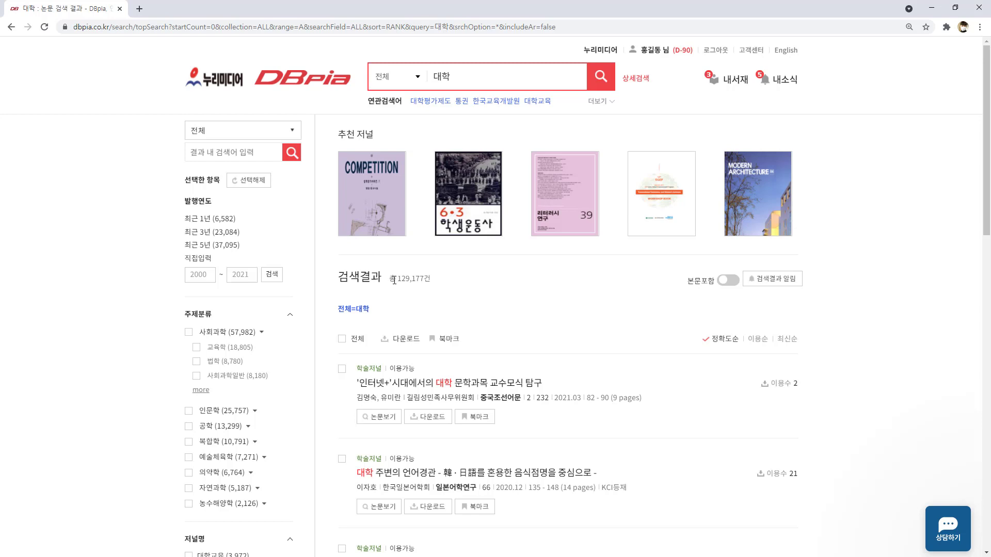
drag(394, 280, 431, 280)
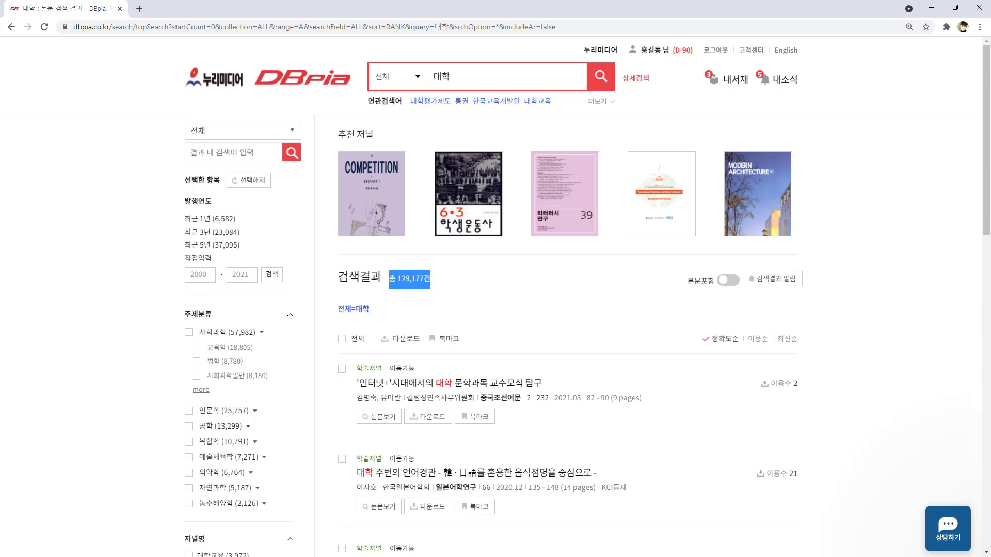
click(444, 285)
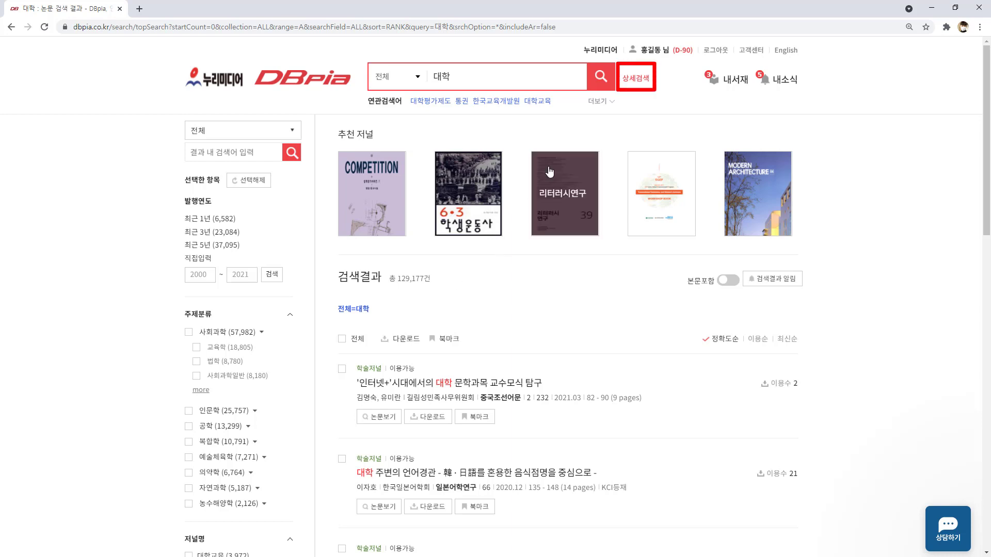
- Open the detailed search, expand it to five keyword rows, and review the first row's field and operator options
click(635, 85)
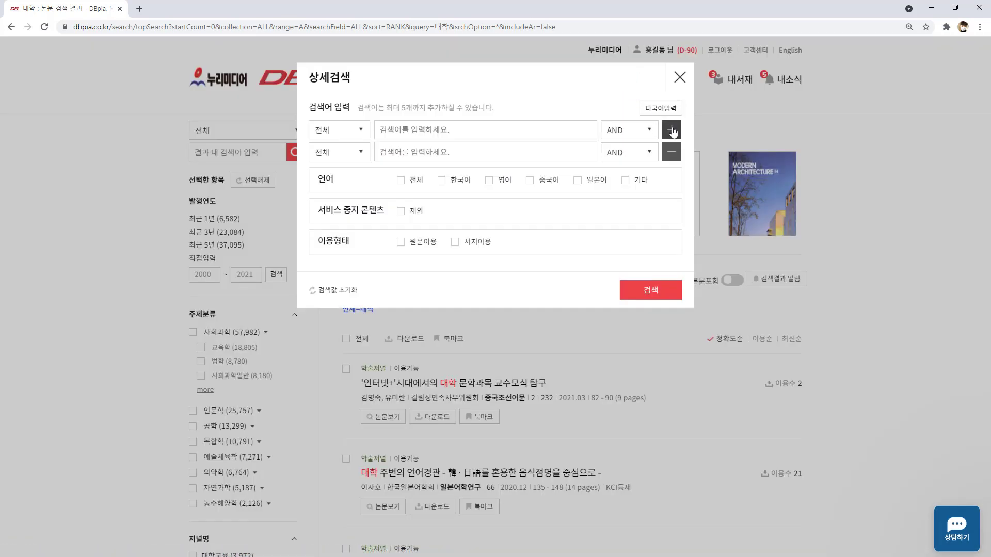
click(671, 130)
click(671, 130)
click(671, 130)
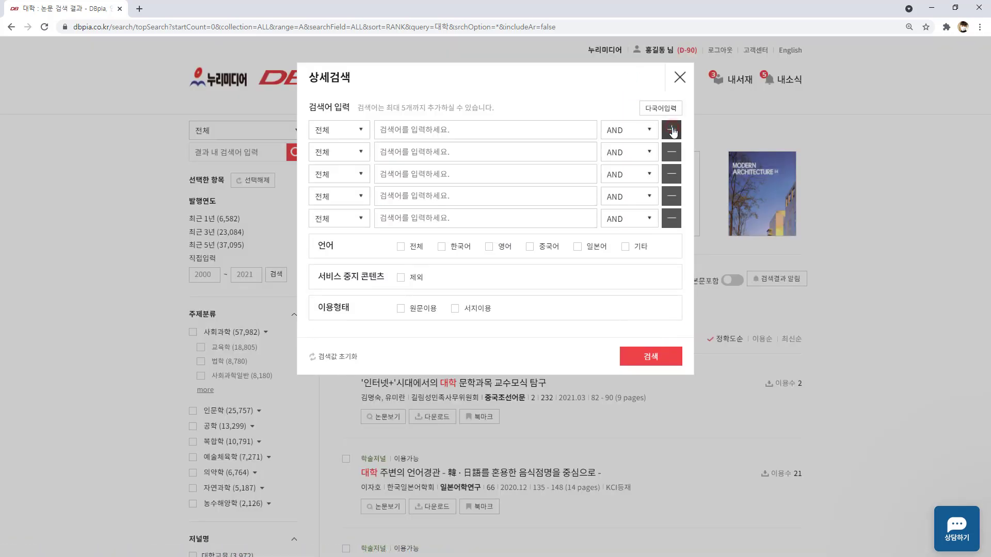
click(361, 130)
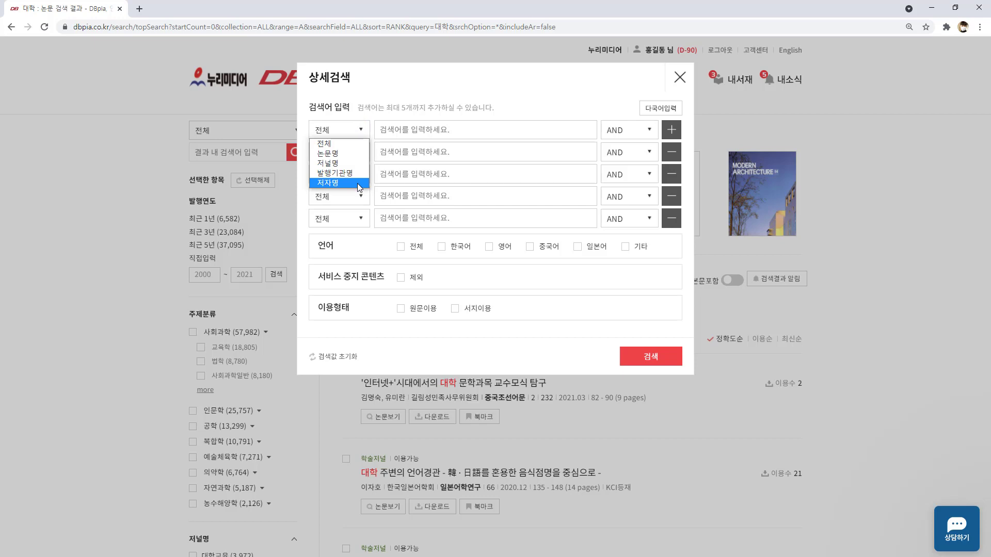
click(649, 131)
click(649, 131)
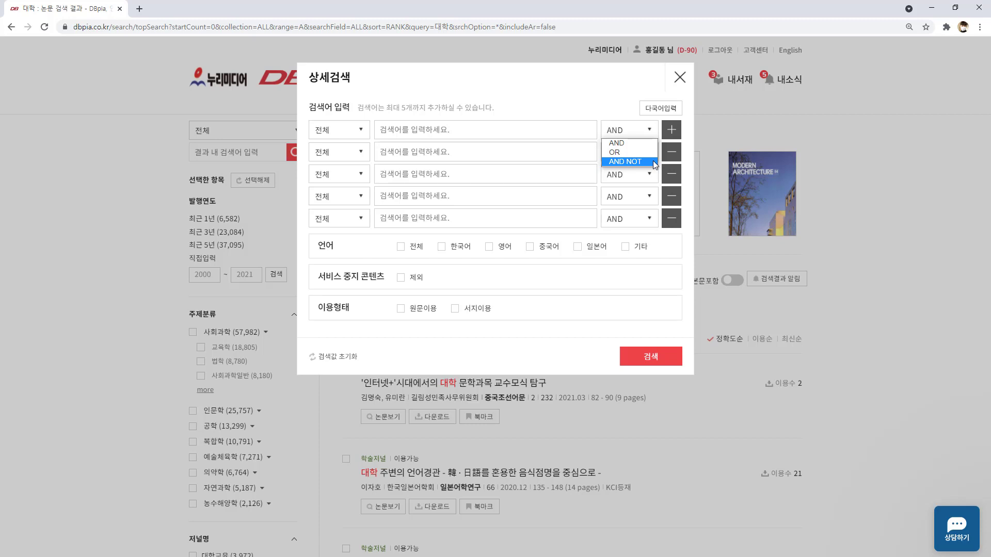
- Select 영어 and 중국어 as languages and 원문이용 as the access type, and close the detailed search without running it
click(489, 247)
click(529, 246)
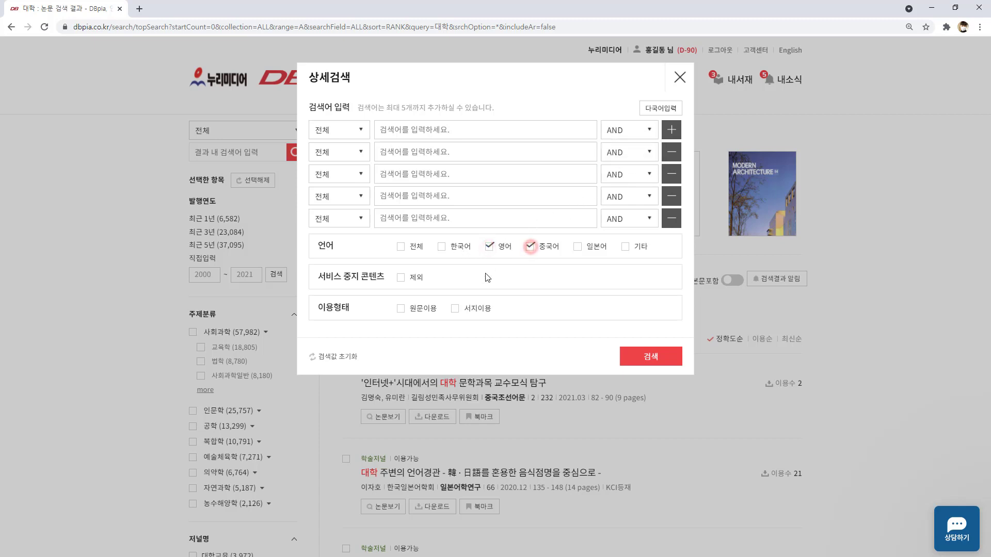
click(401, 311)
click(675, 82)
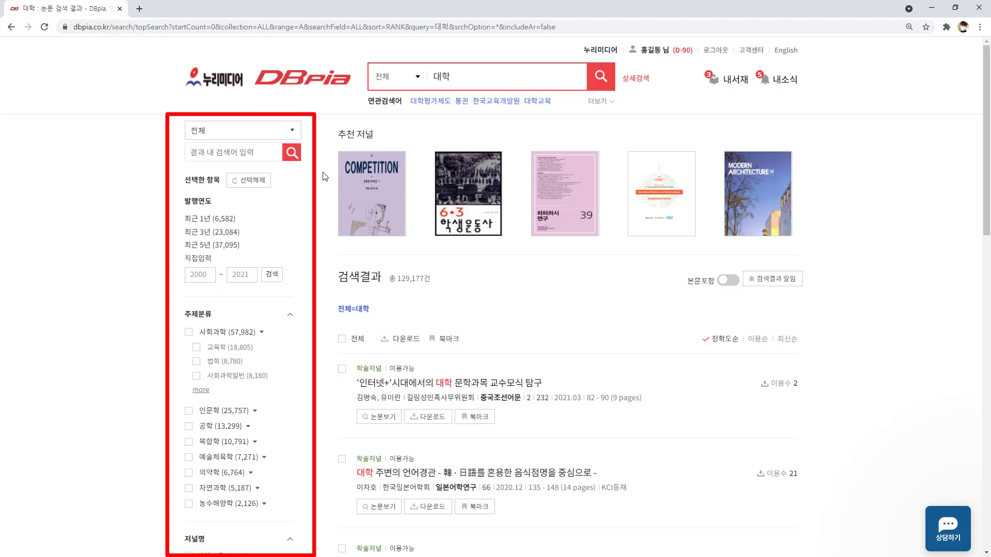
- Examine the filters for refining the results, from publication year and subject to journal, material type, indexing and access type
click(266, 155)
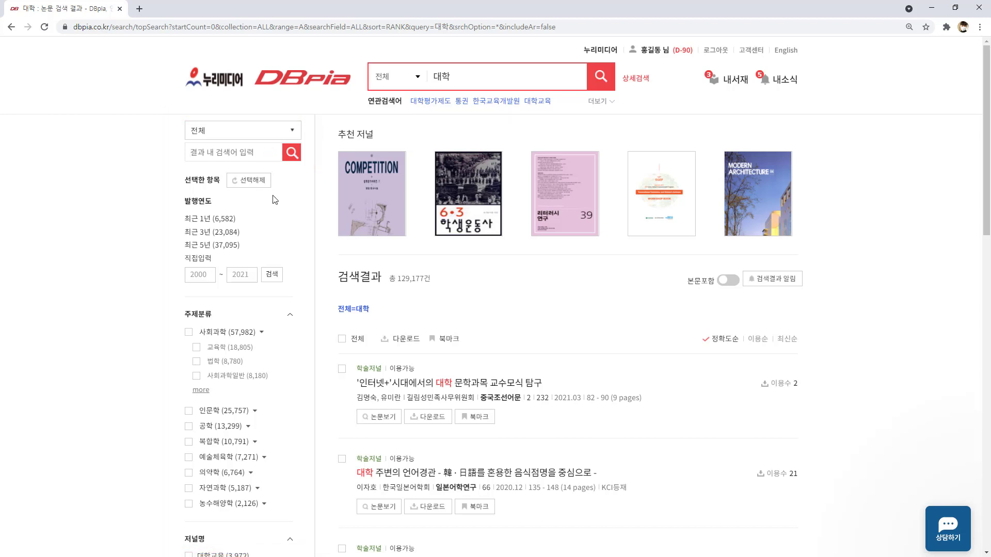
scroll(295, 234, down, 1)
scroll(296, 234, down, 1)
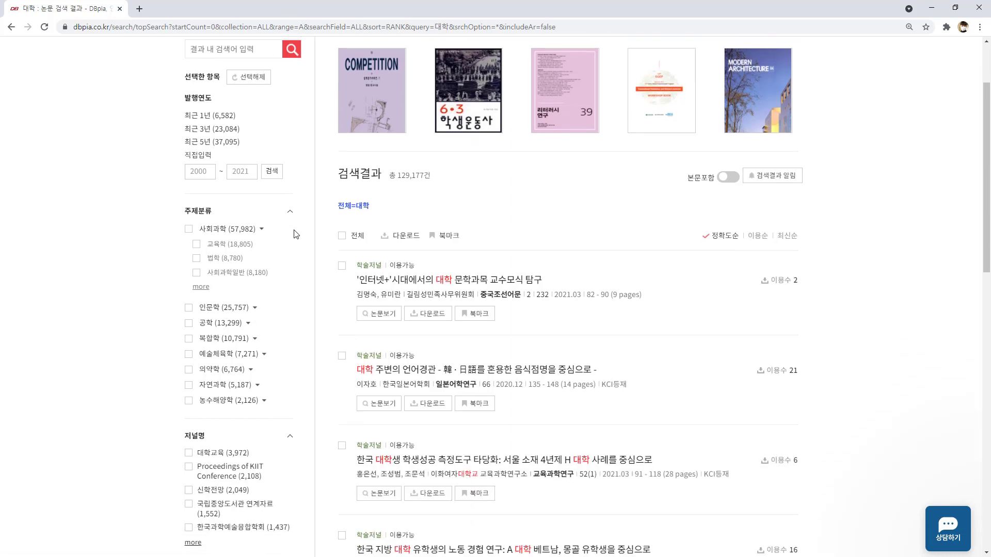
scroll(299, 251, down, 3)
scroll(298, 251, down, 5)
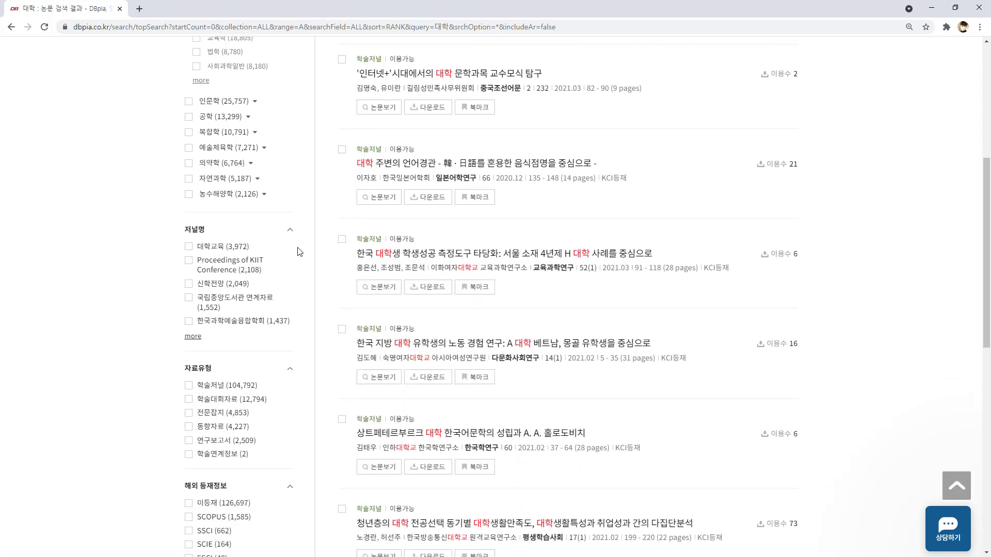
scroll(298, 252, down, 2)
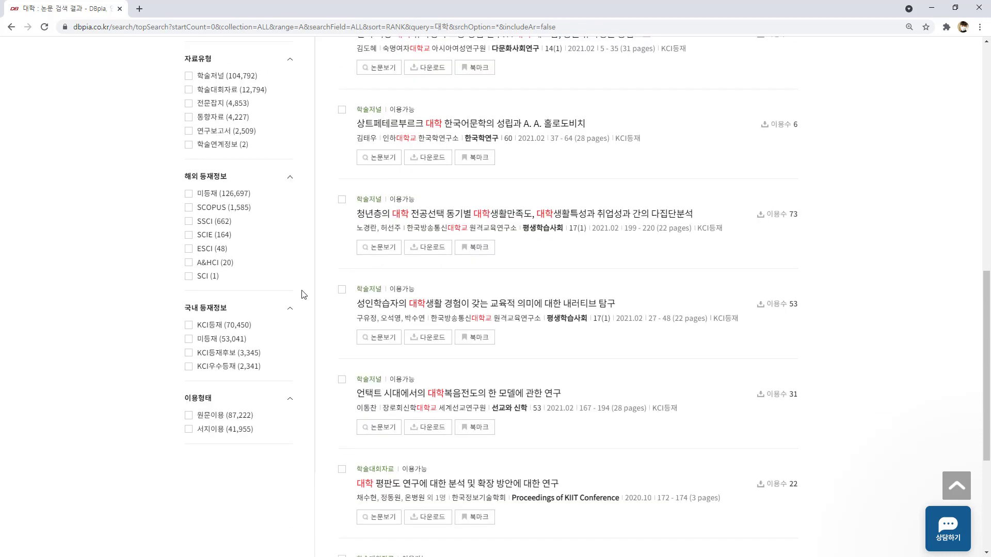
scroll(740, 174, up, 7)
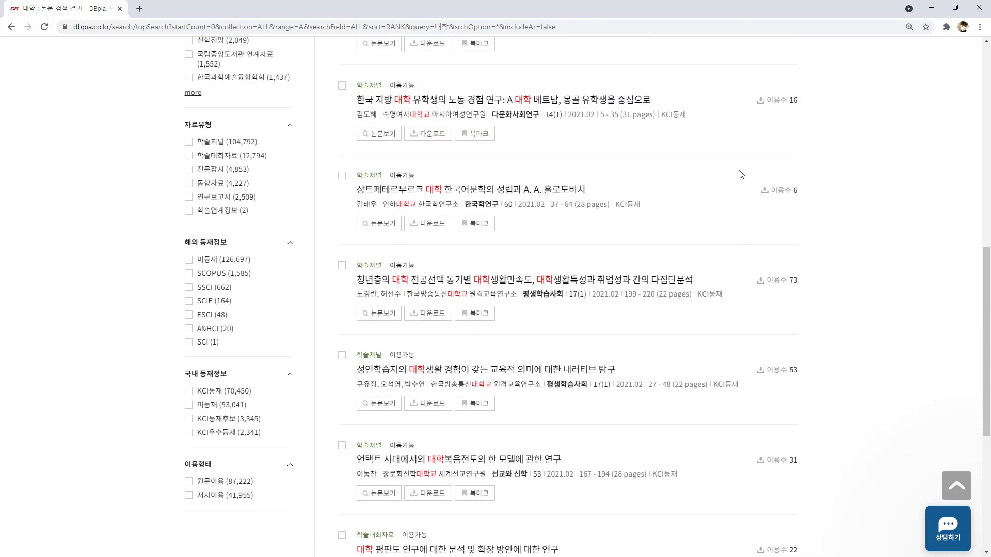
scroll(740, 174, up, 3)
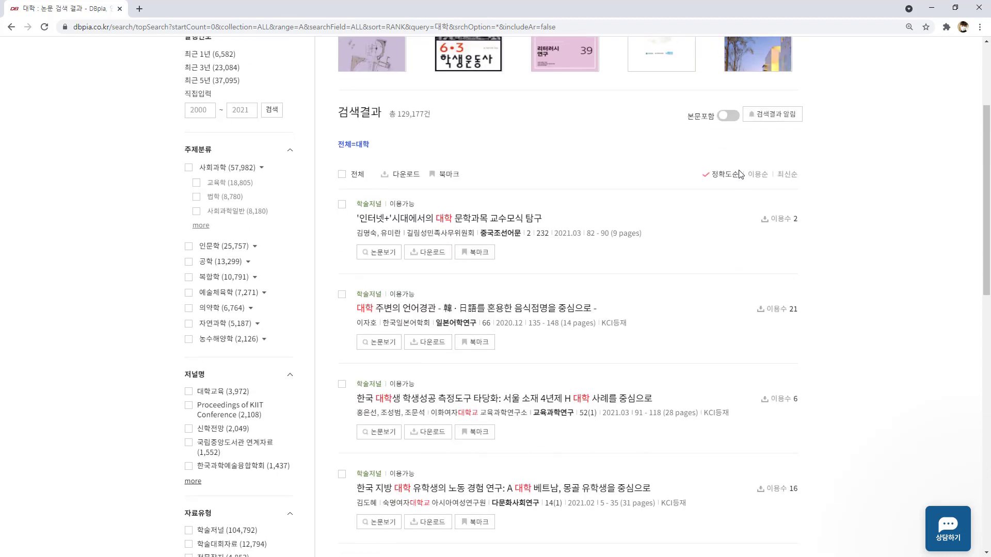
- Compare the 이용순 and 최신순 sort orders of the results, ending with 이용순
click(762, 236)
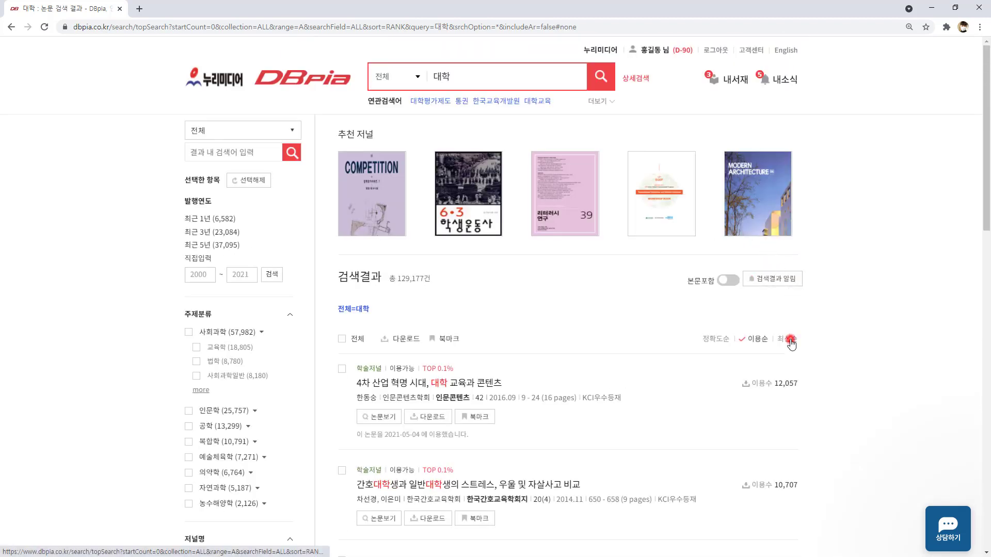
click(789, 340)
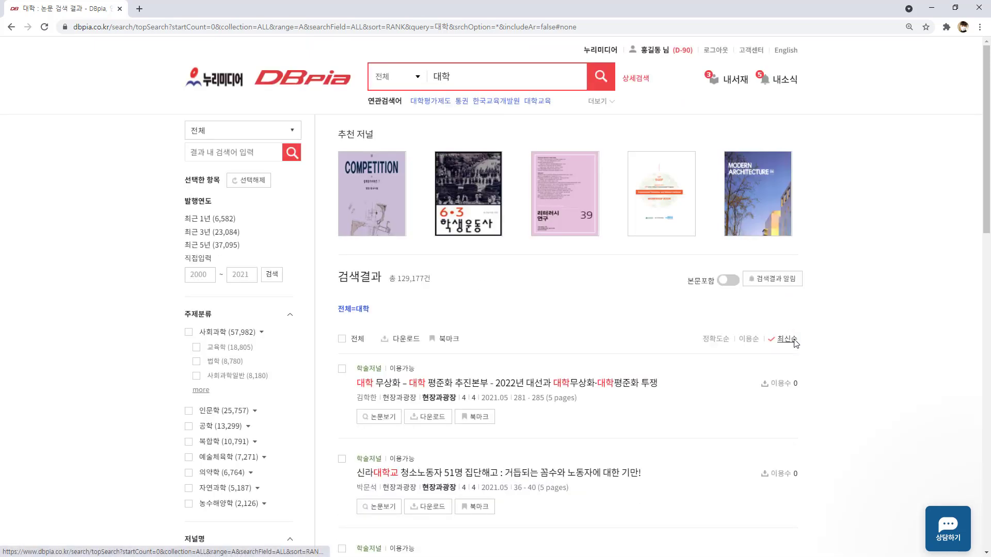
click(753, 340)
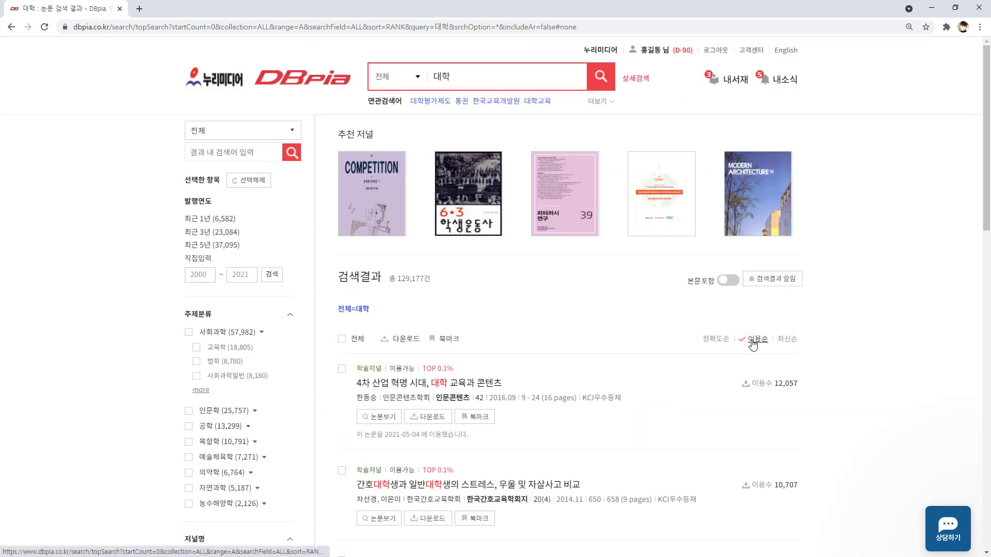
- Open the paper 4차 산업 혁명 시대, 대학 교육과 콘텐츠 and examine its abstract, contents, keywords, references, and citing and recommended papers
scroll(639, 357, down, 3)
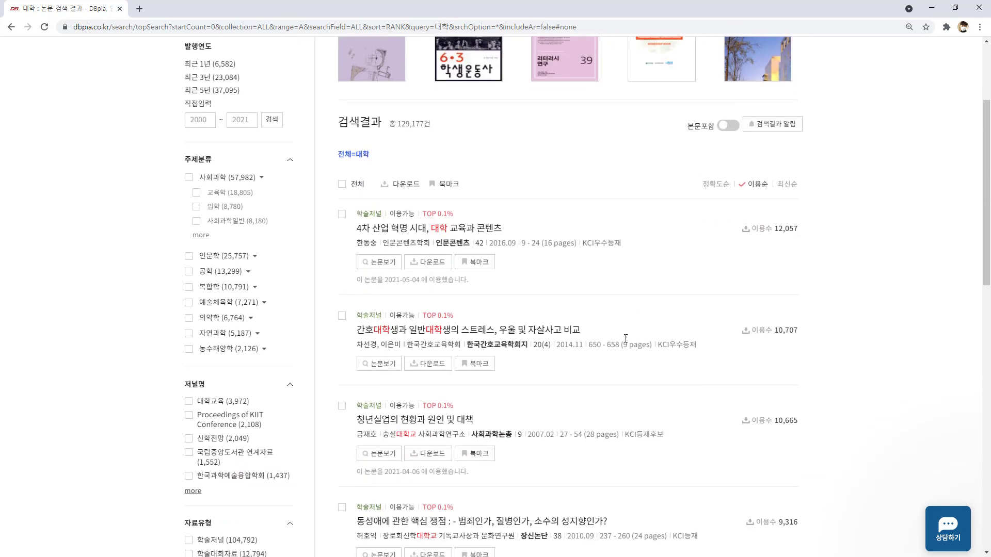
click(466, 228)
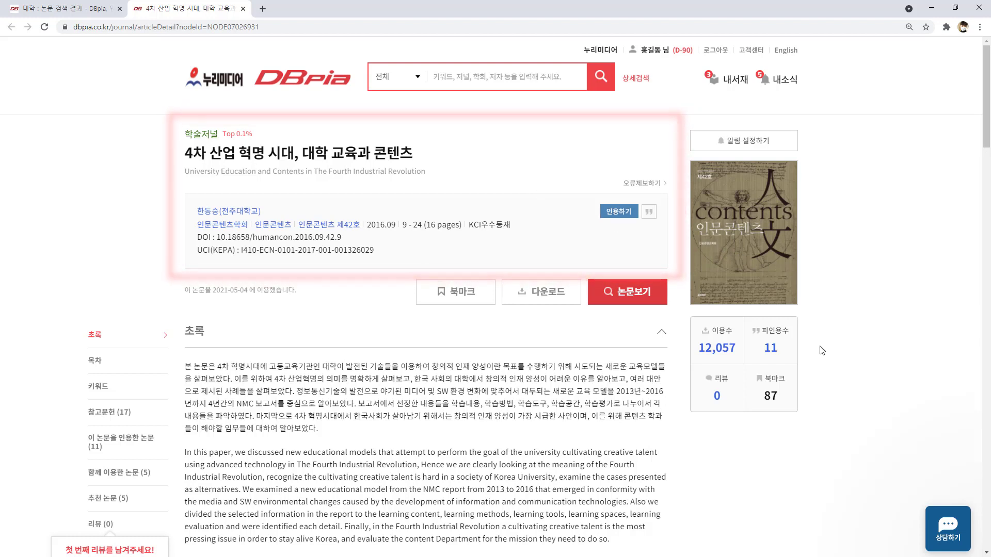
scroll(822, 351, down, 2)
scroll(822, 351, down, 7)
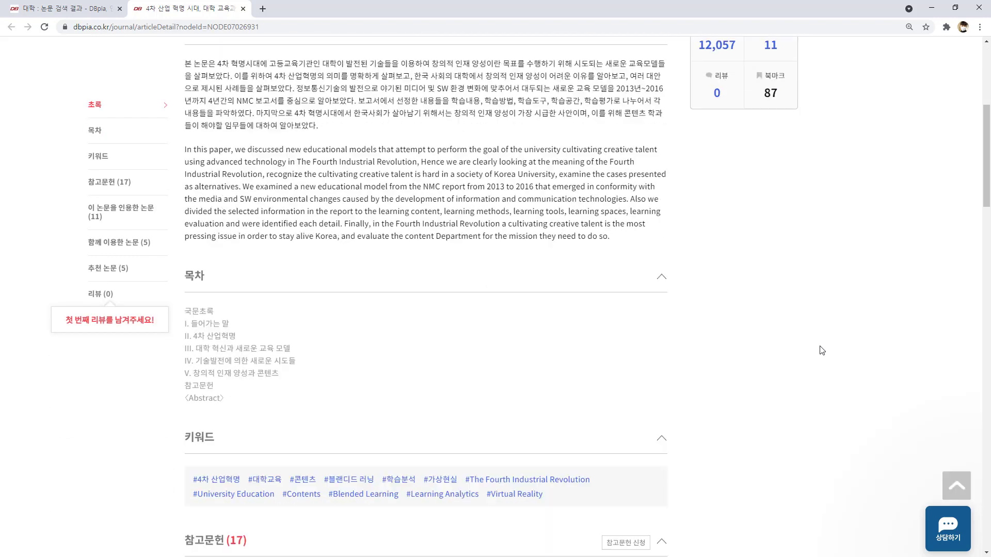
scroll(822, 350, down, 11)
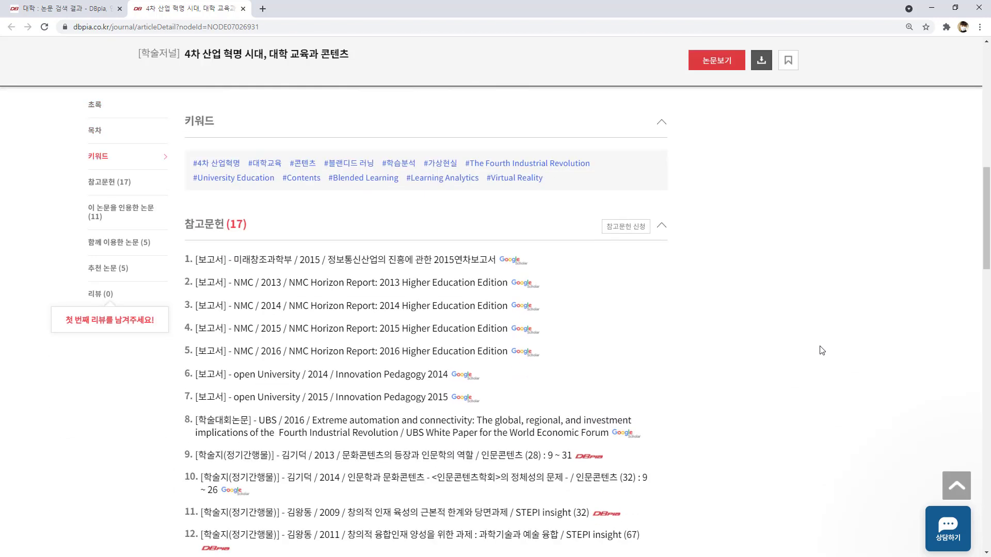
scroll(821, 350, down, 8)
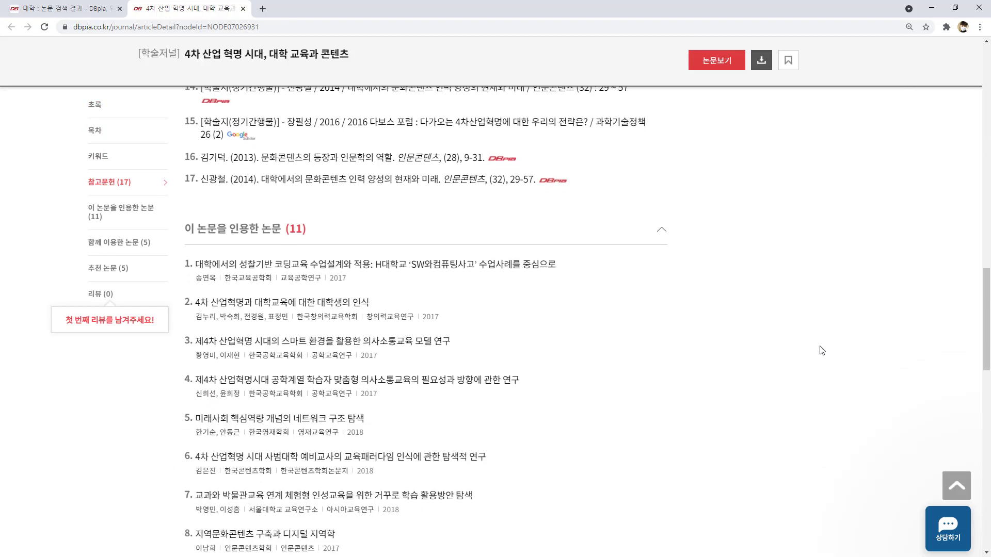
scroll(821, 351, down, 8)
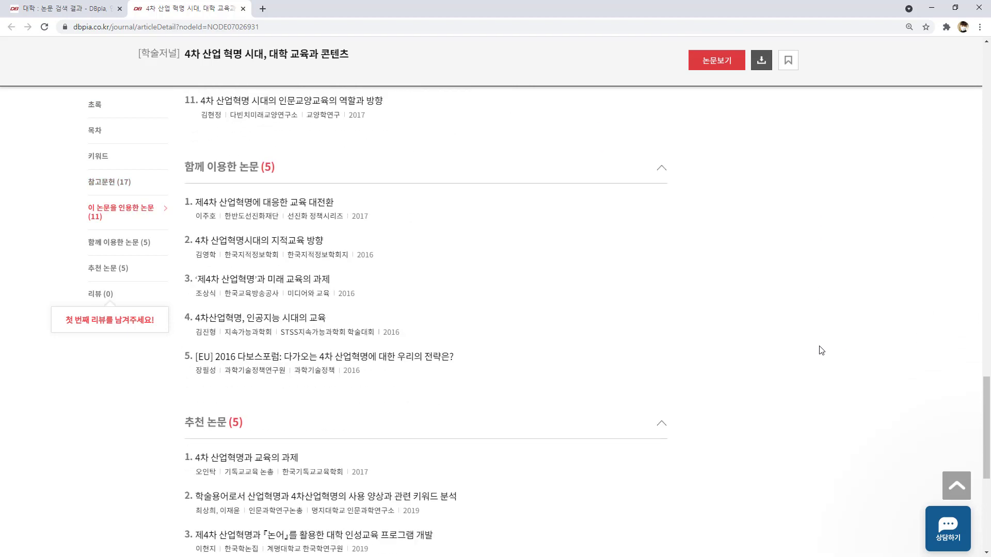
scroll(822, 351, up, 18)
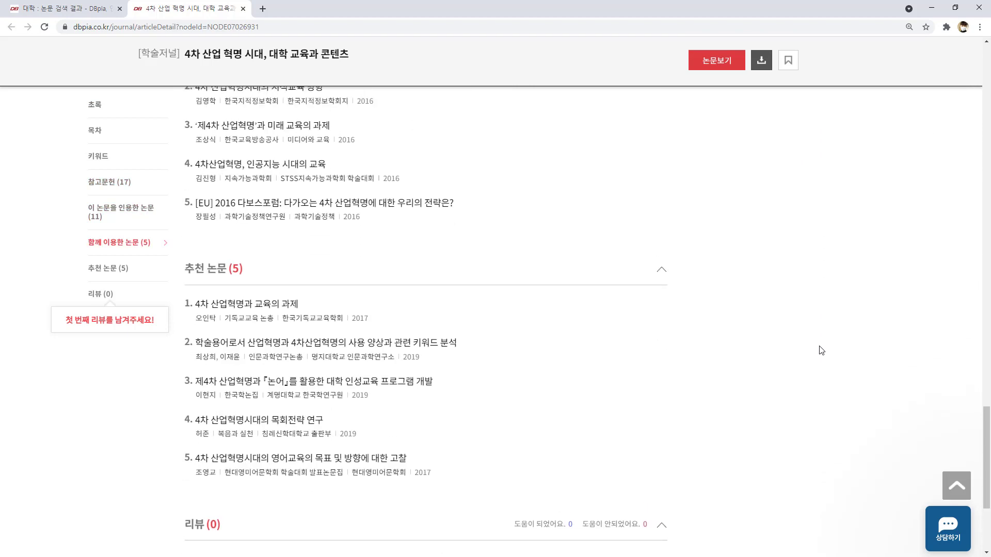
scroll(822, 350, up, 16)
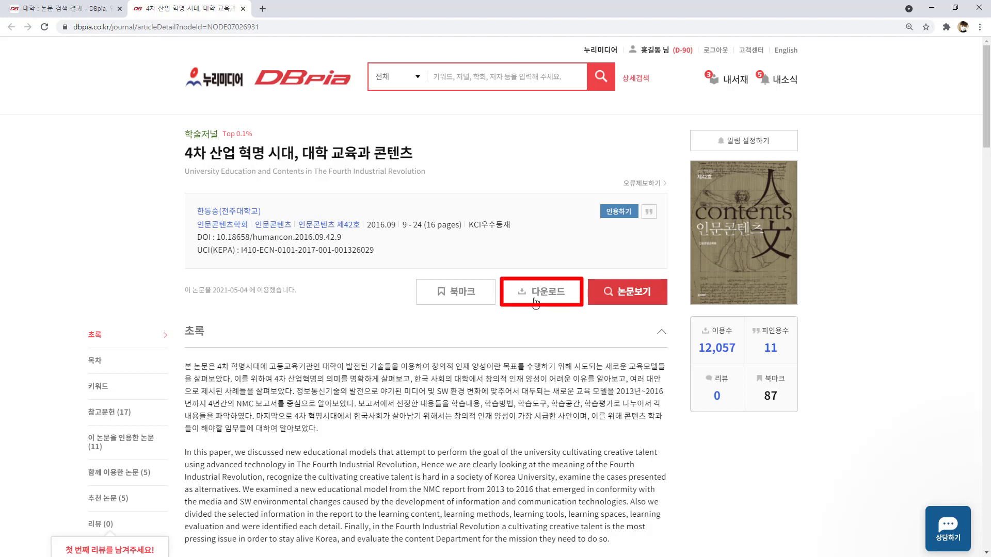
- Open the paper's full text in a maximized viewer and select the opening passage of I. 들어가는 말 on page 3
click(621, 301)
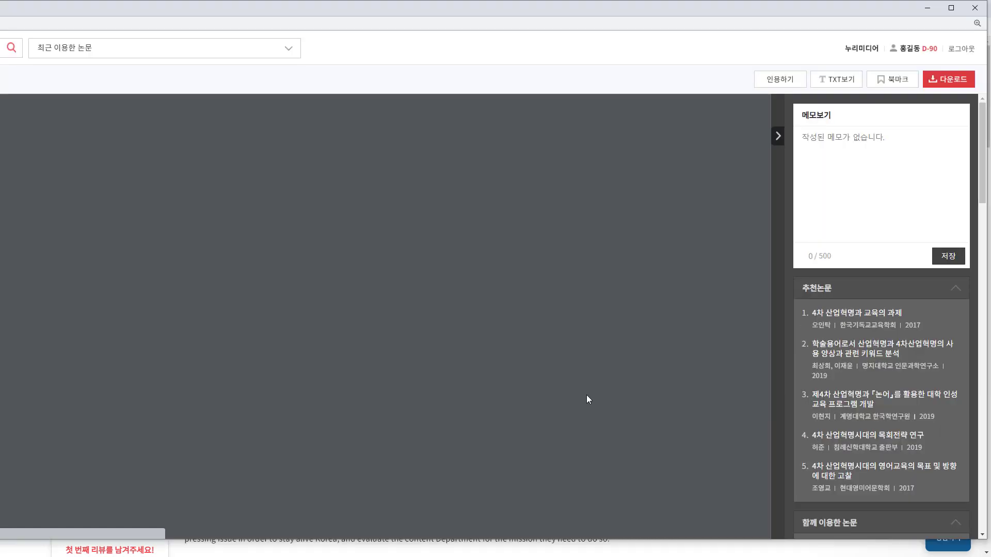
click(953, 13)
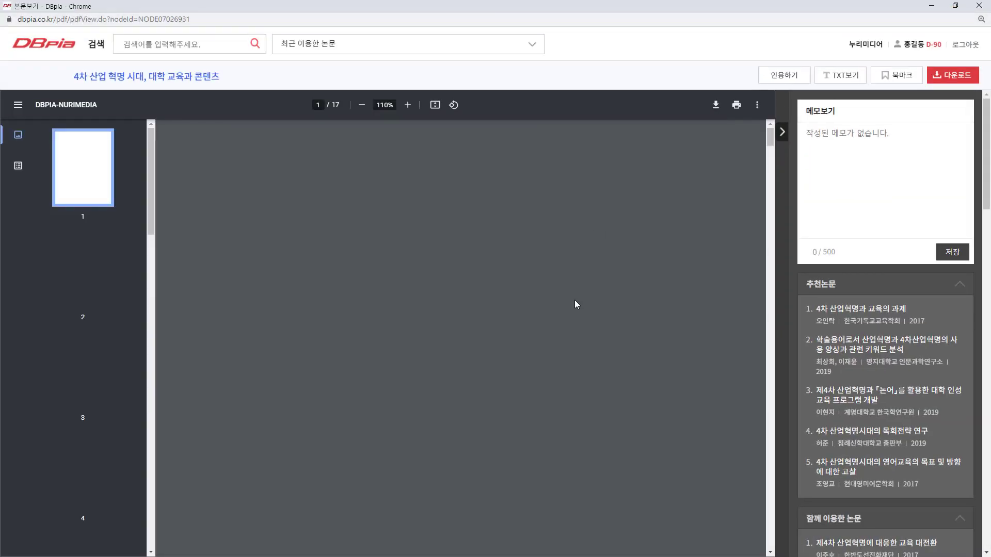
scroll(575, 304, down, 2)
scroll(576, 306, down, 10)
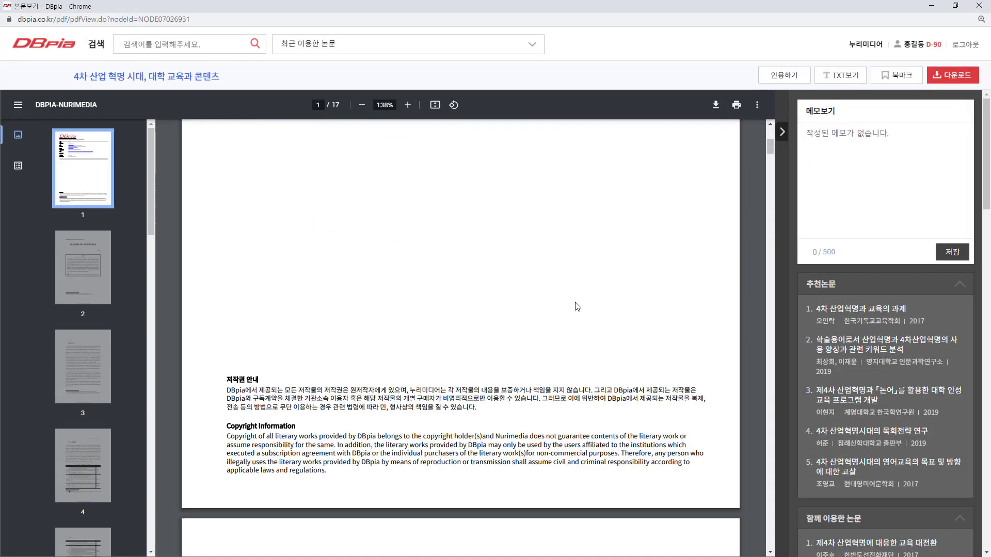
scroll(577, 306, down, 10)
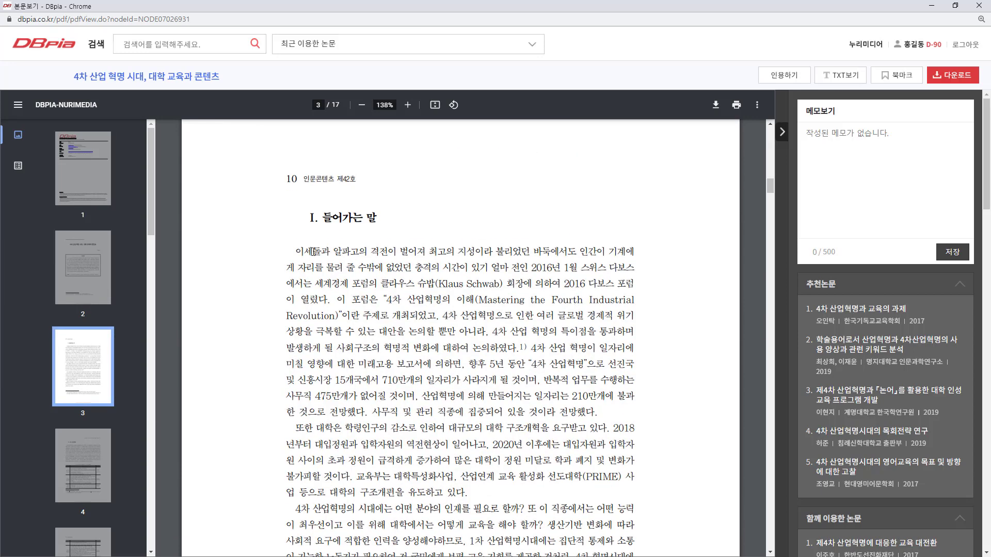
drag(295, 249, 328, 301)
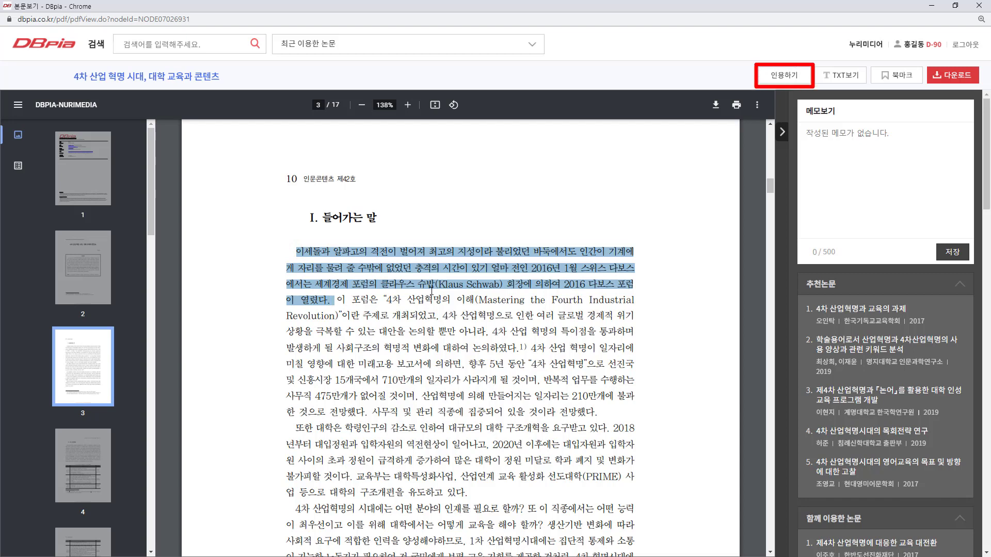
- Copy the paper's citation information and view its plain-text version, selecting a passage of the Korean abstract before closing it
click(774, 79)
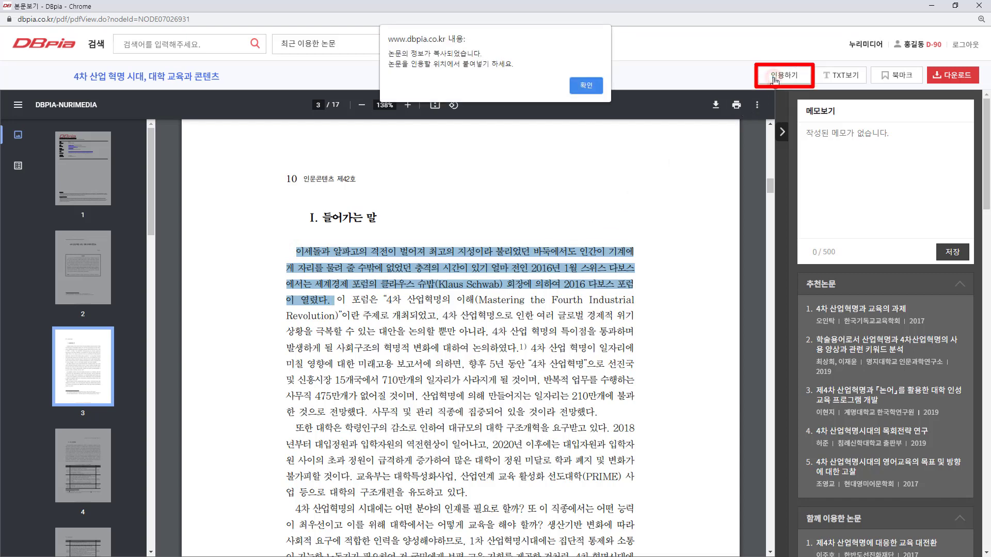
click(586, 86)
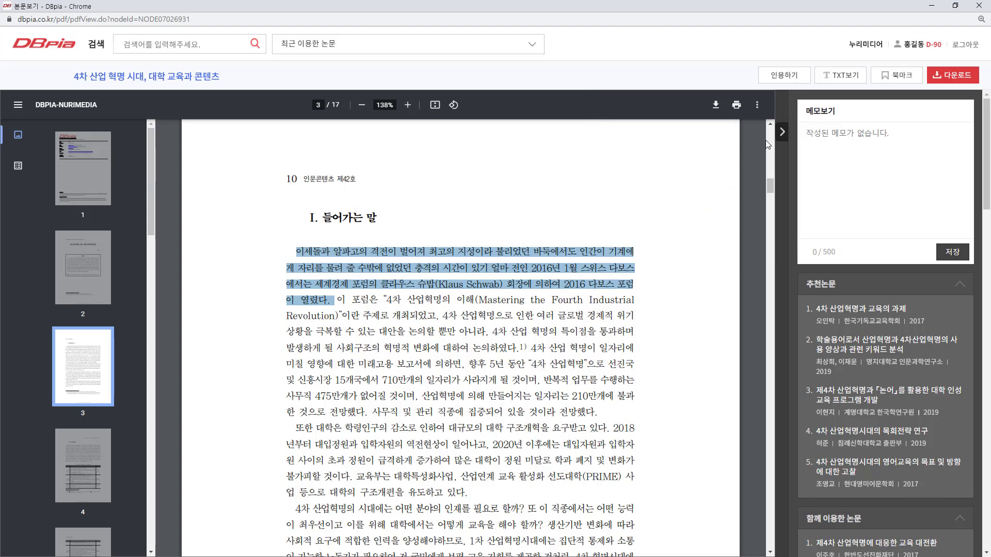
click(849, 78)
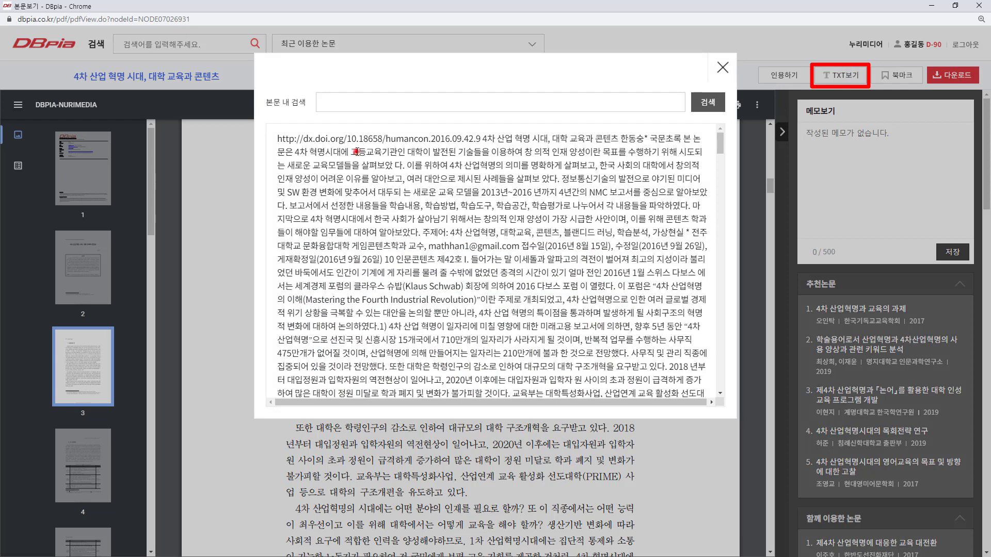
drag(358, 152, 463, 223)
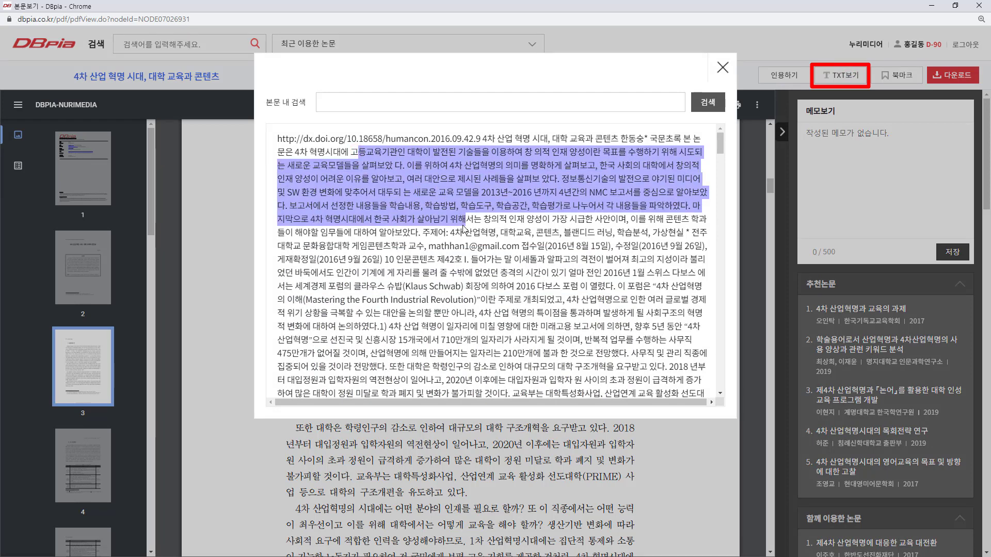
click(721, 67)
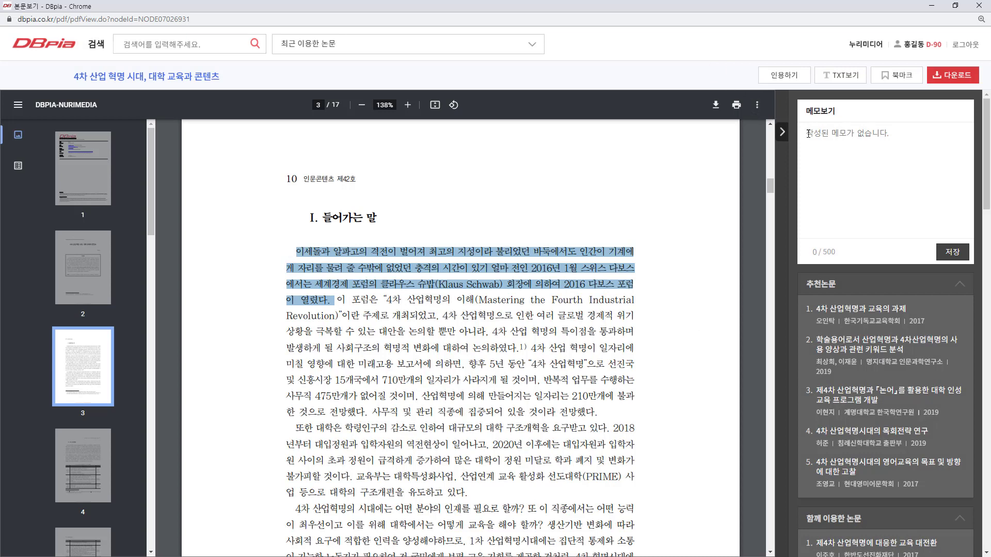
- Add the memo "5 페이지 참고하기" to the paper and save it
click(893, 137)
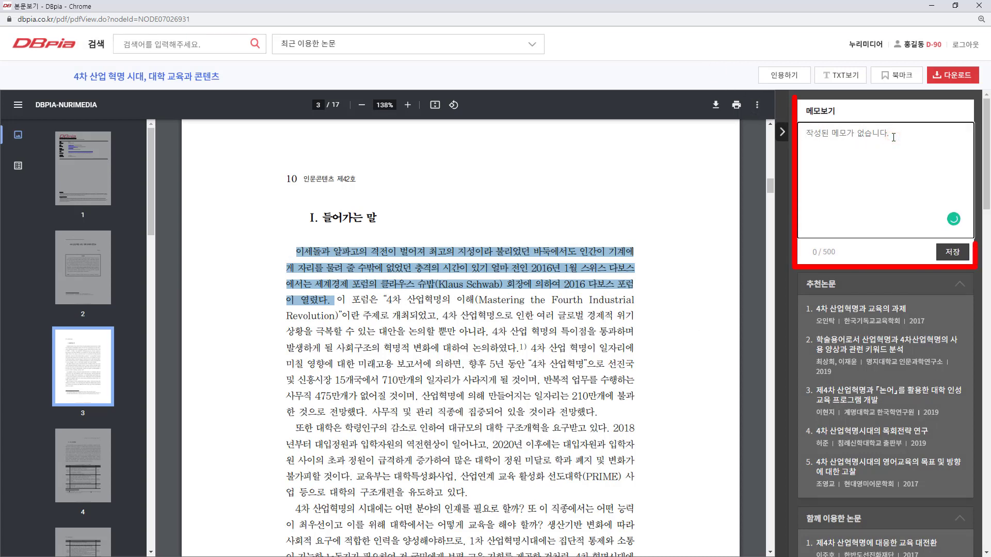
text(5 페)
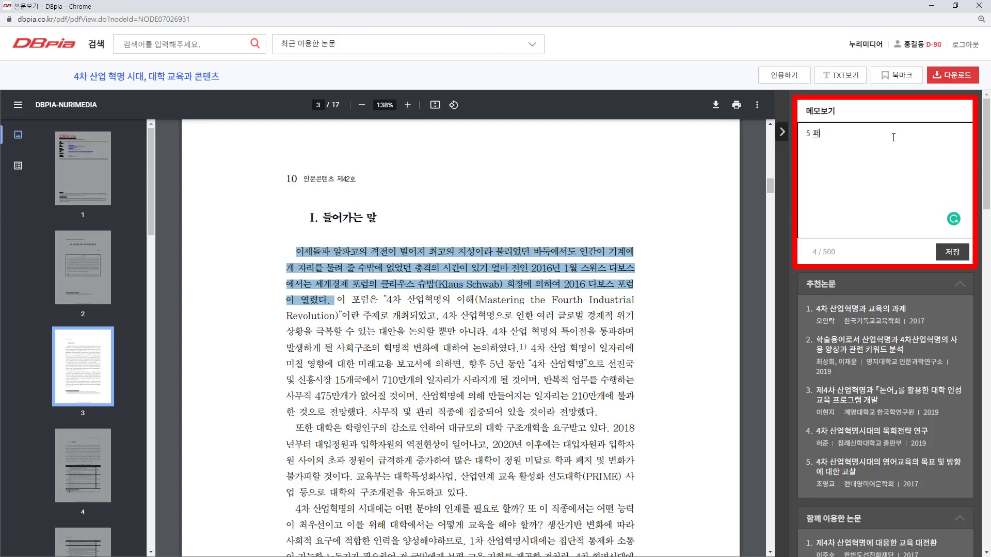
text(이지 참고하기)
click(955, 255)
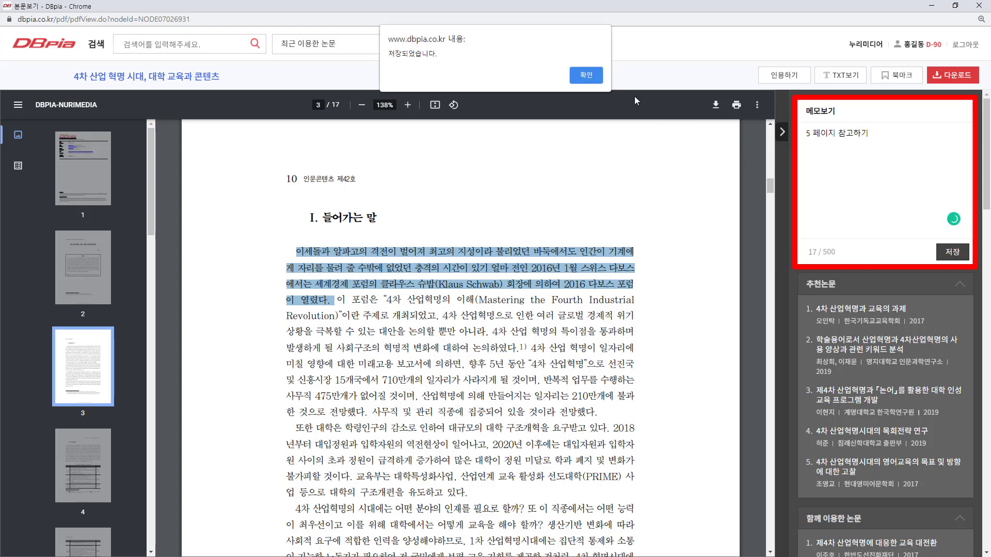
click(590, 76)
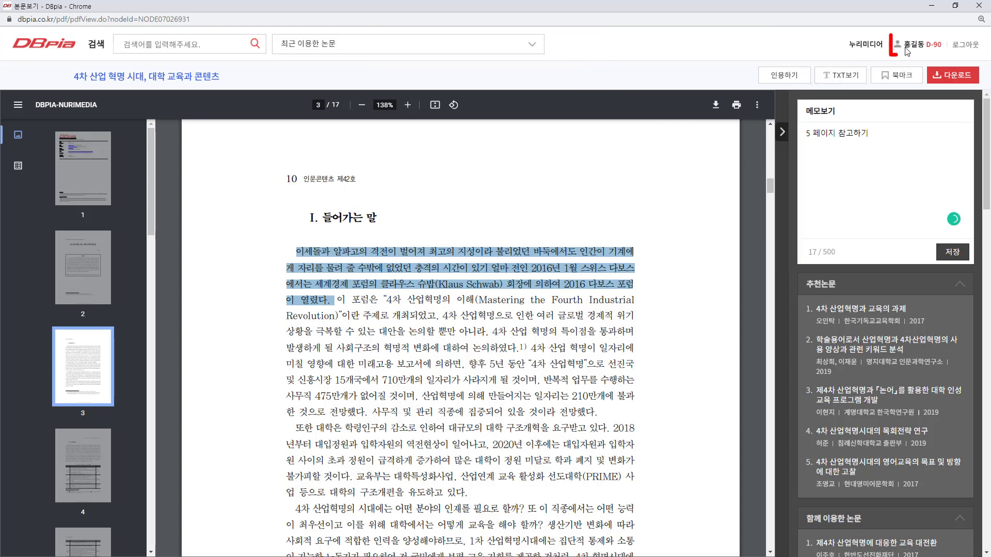
drag(902, 46, 938, 47)
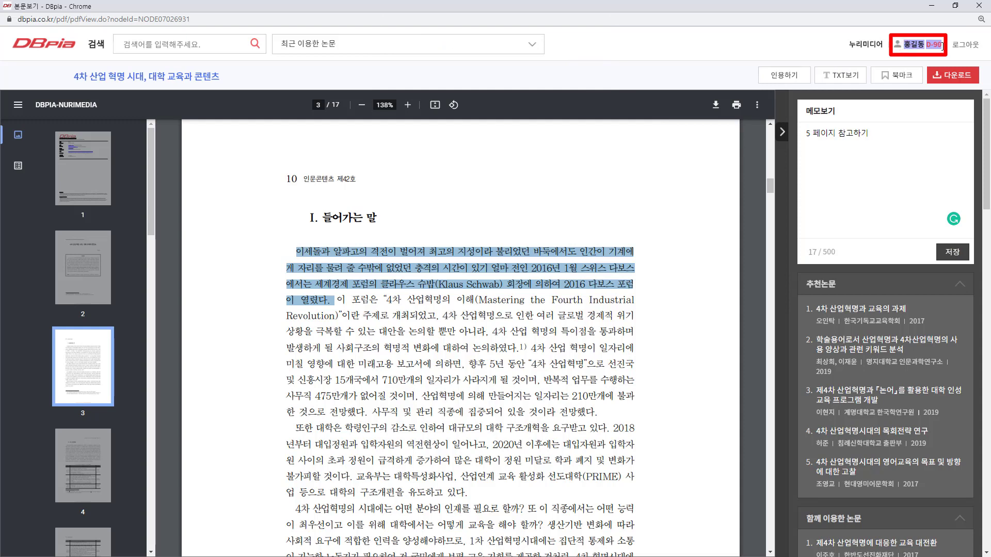
click(943, 58)
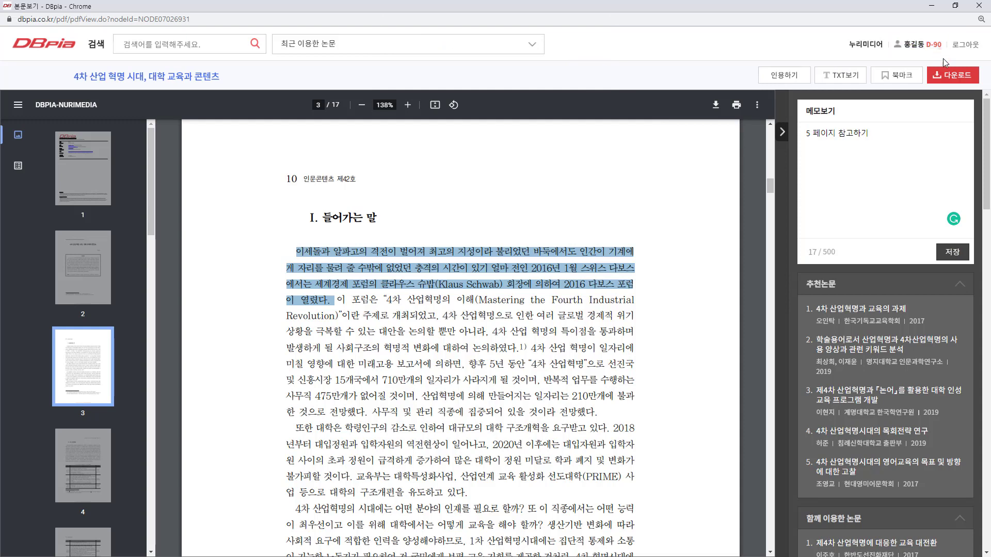
scroll(908, 189, down, 3)
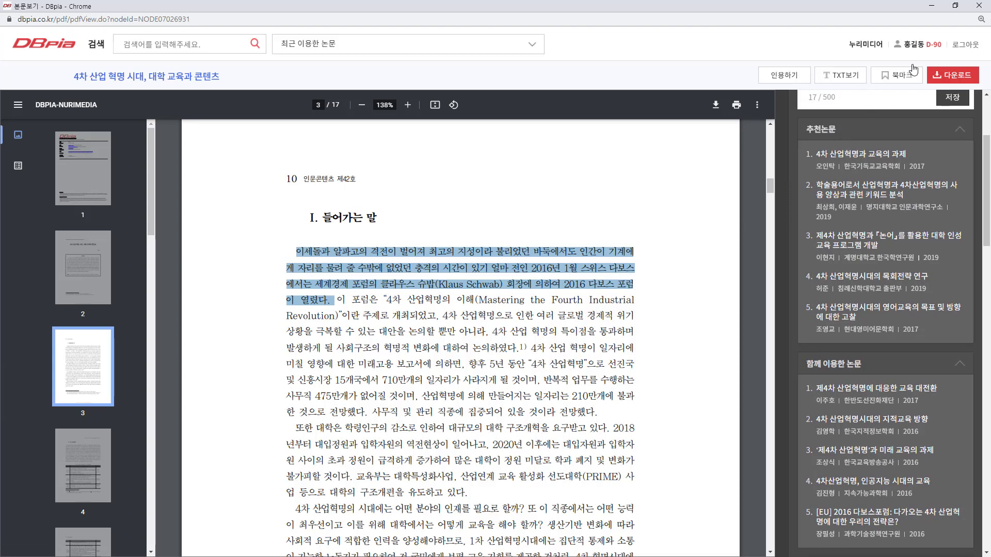
- Close the full-text viewer, bookmark the paper from its detail page and go to the bookmarked papers in 내서재
click(978, 5)
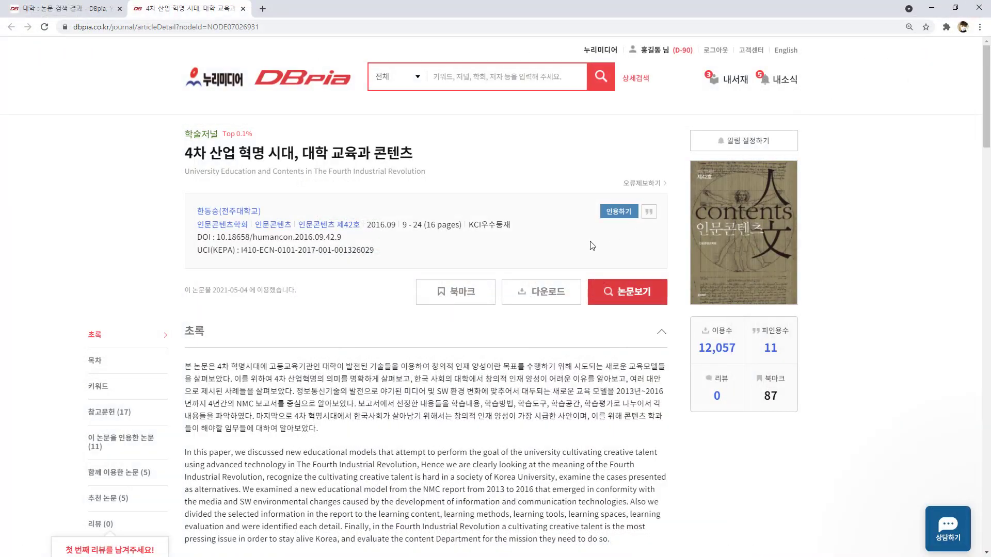
click(480, 292)
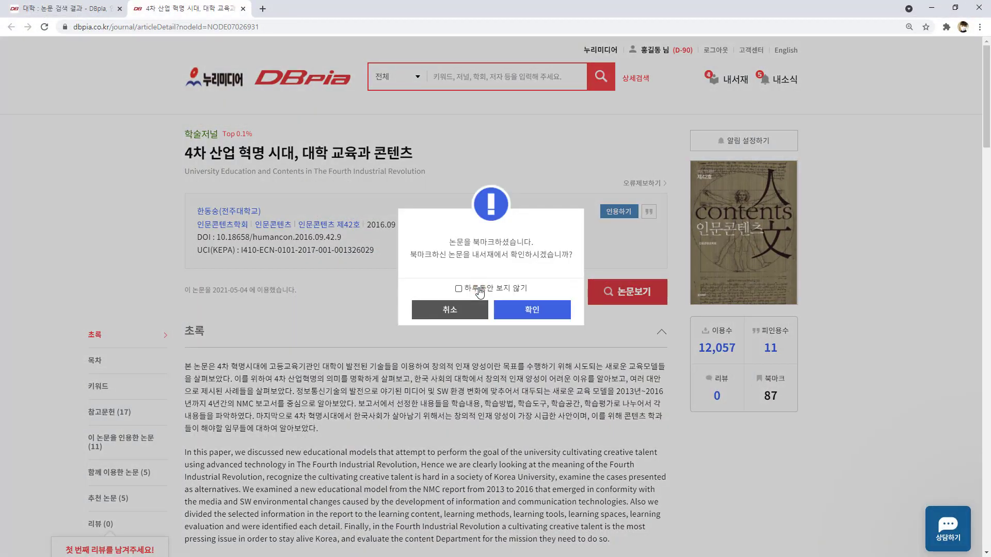
click(543, 311)
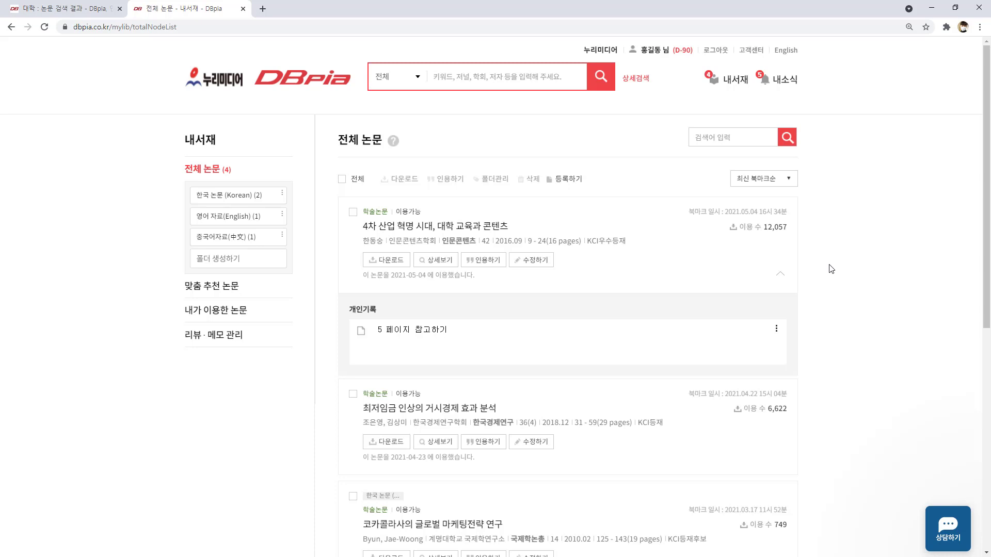
- Look over the bookmarked papers in 내서재 and the 개인기록 memo attached to 4차 산업 혁명 시대, 대학 교육과 콘텐츠
scroll(831, 268, down, 3)
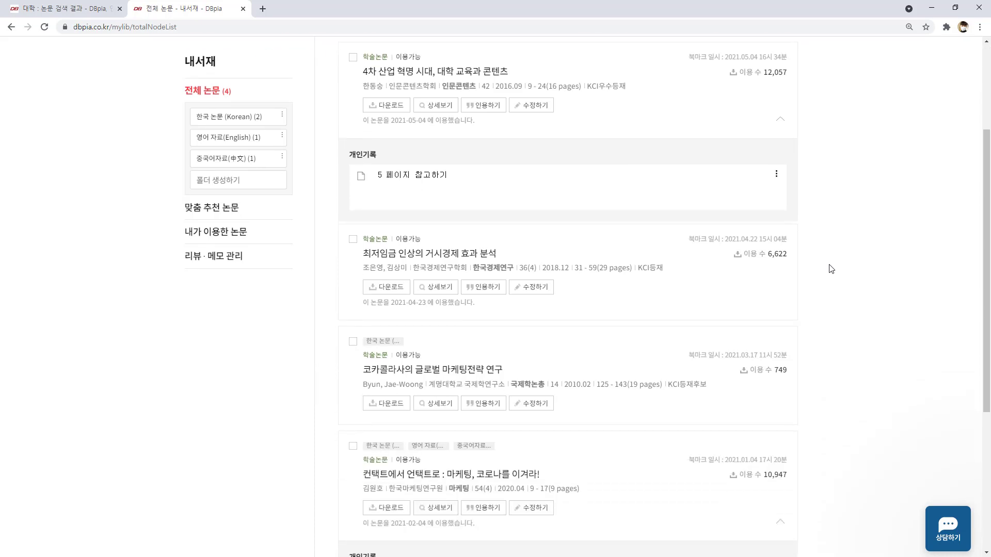
scroll(722, 265, up, 1)
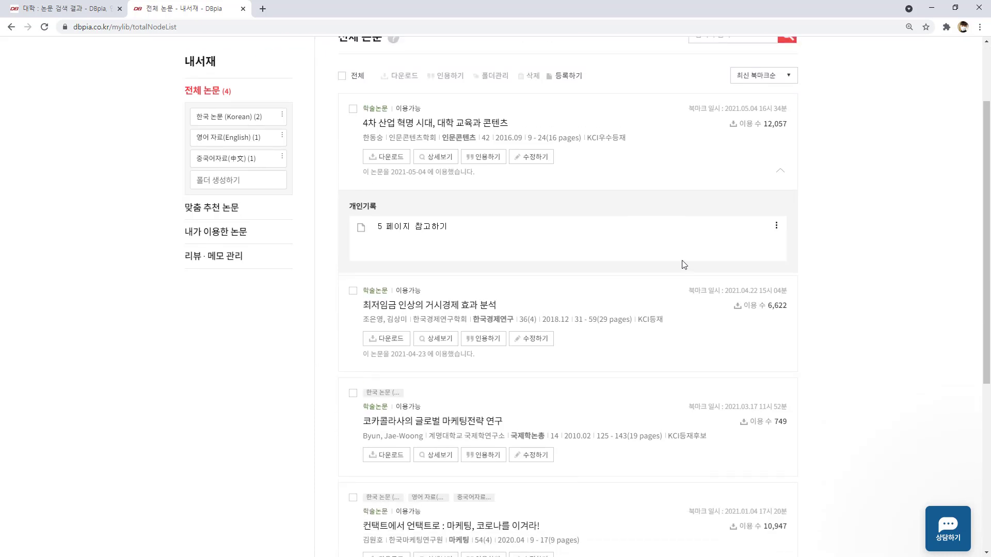
click(469, 240)
drag(469, 240, 371, 232)
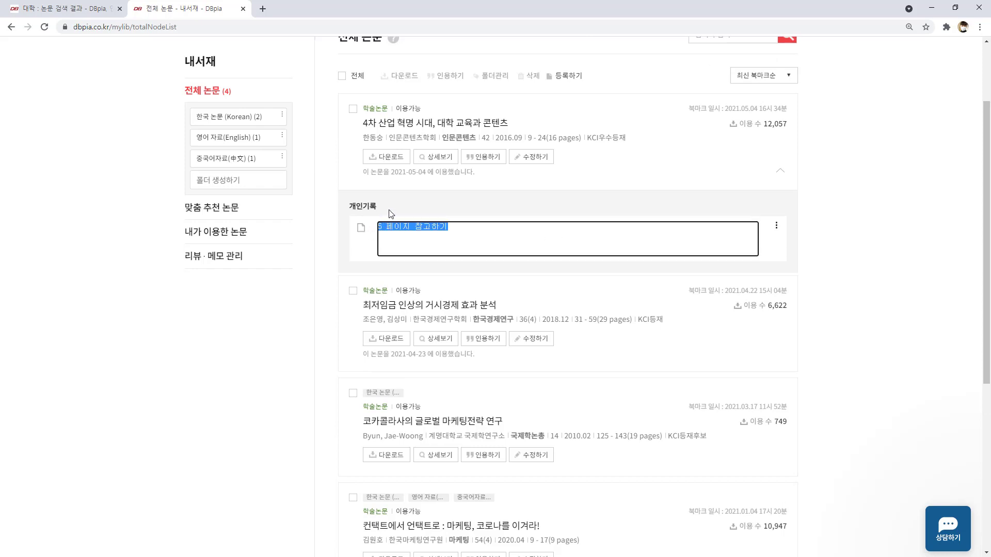
click(392, 214)
- Create a folder named 졸업과제 in 내서재 and put the paper 4차 산업 혁명 시대, 대학 교육과 콘텐츠 into it
click(255, 179)
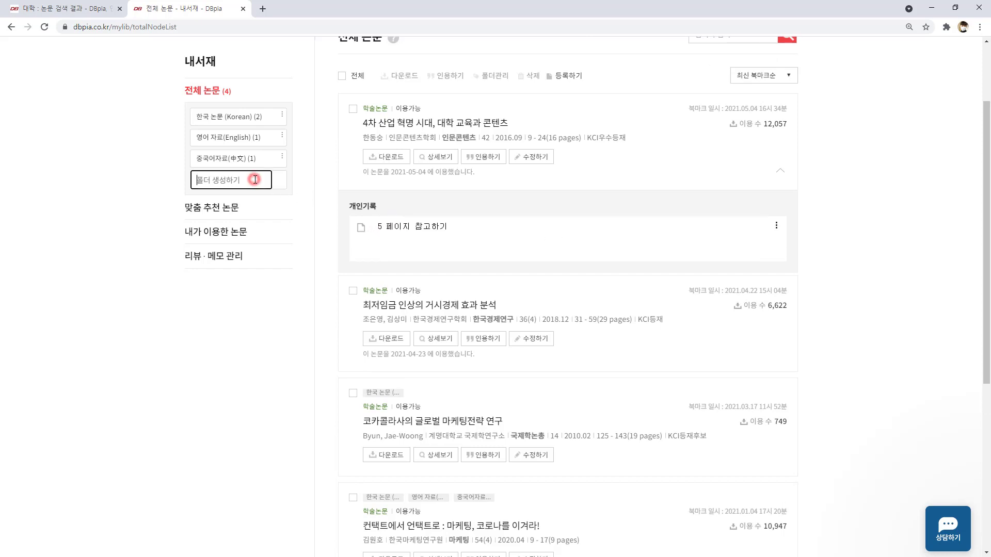
text(졸업과제)
key(Return)
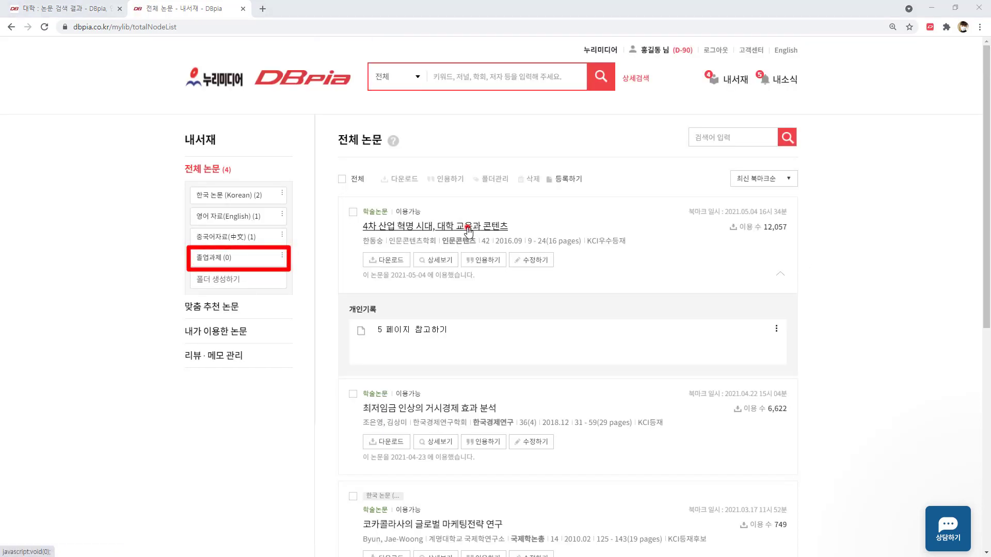
drag(464, 226, 265, 261)
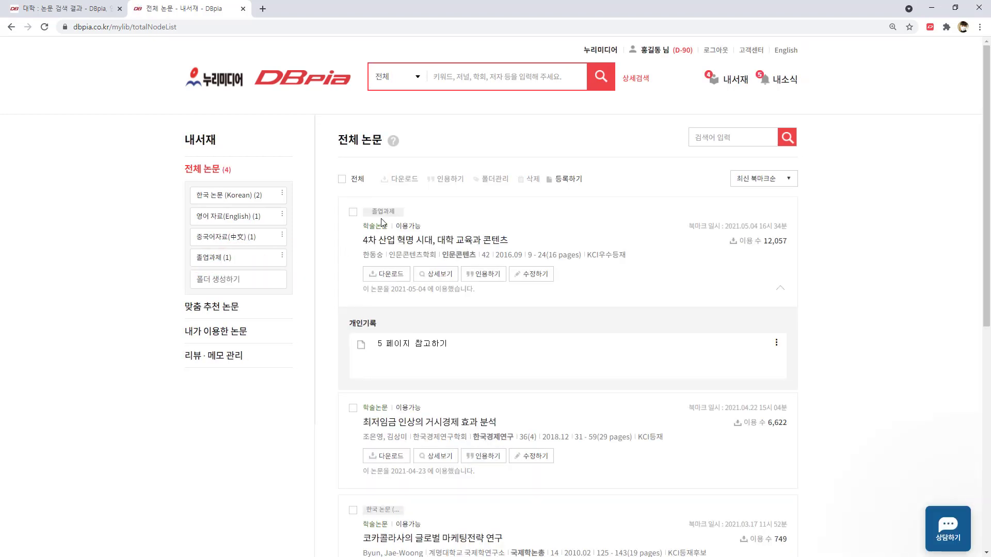
- Select the first bookmarked paper and check its folder assignment under 폴더관리 without changing it
click(353, 212)
click(499, 180)
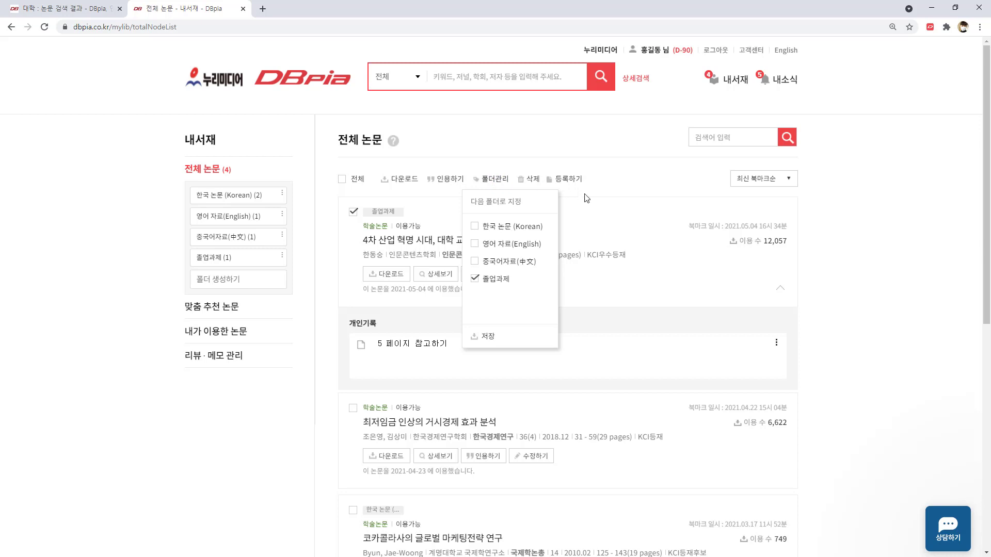
click(593, 211)
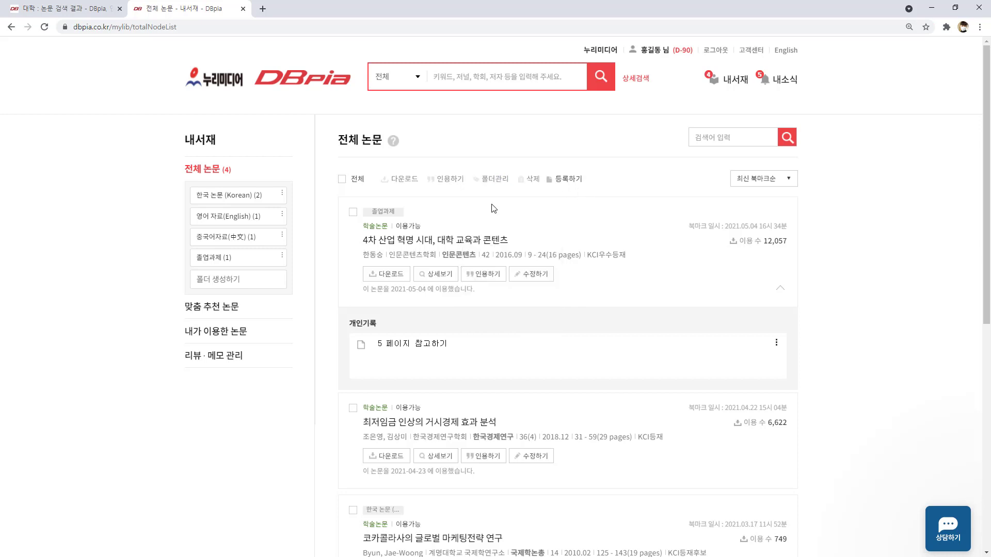
- Open the citation options for all bookmarked papers and look through the provided citation styles, returning to APA 양식
click(342, 181)
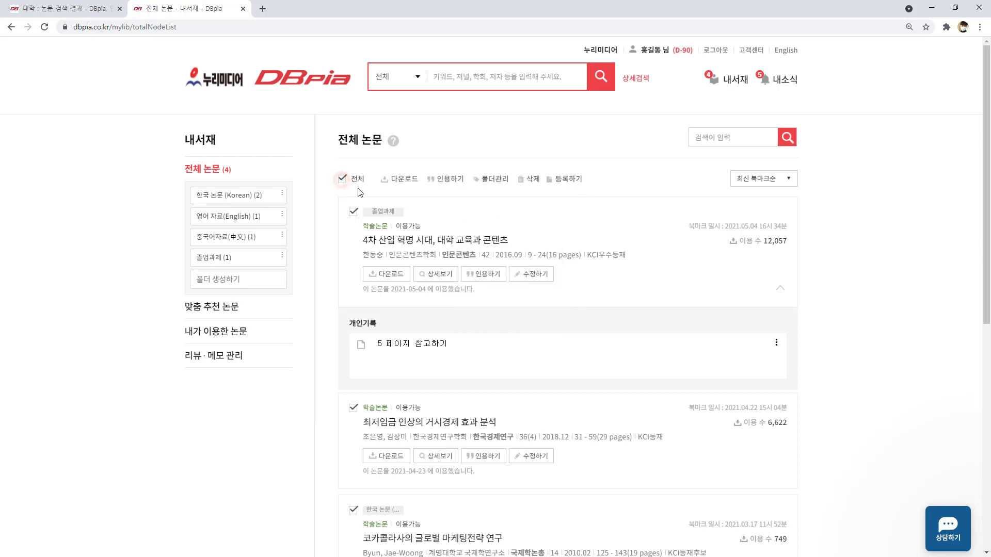
click(450, 181)
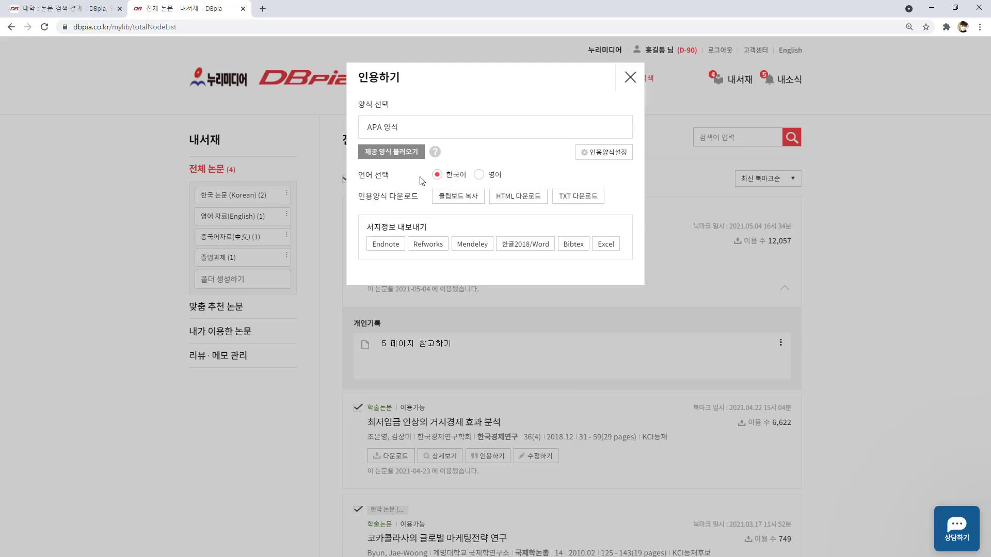
click(411, 156)
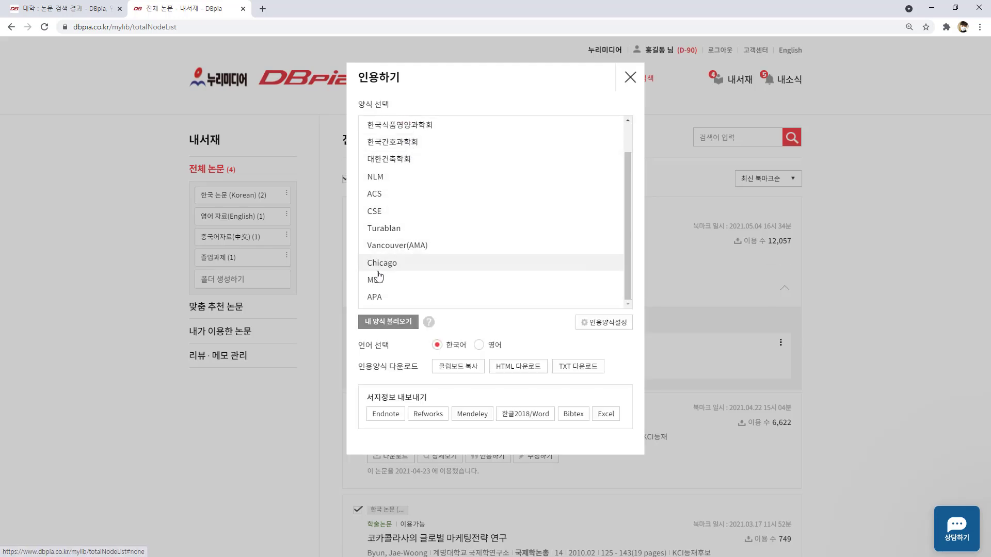
mouse_move(370, 296)
click(366, 323)
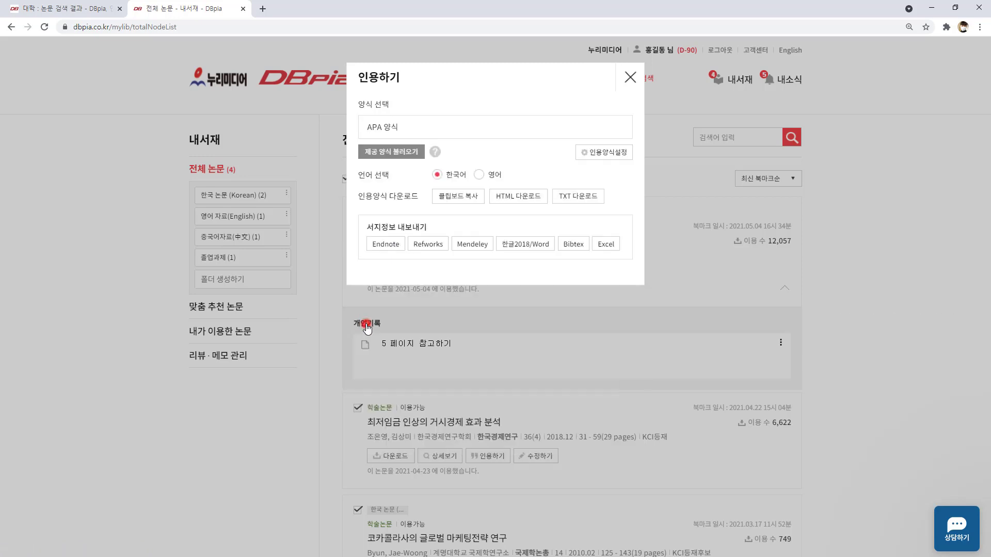
- Try 영어 as the citation language, return to 한국어, and export the bibliographic data for 한글2018/Word
click(479, 175)
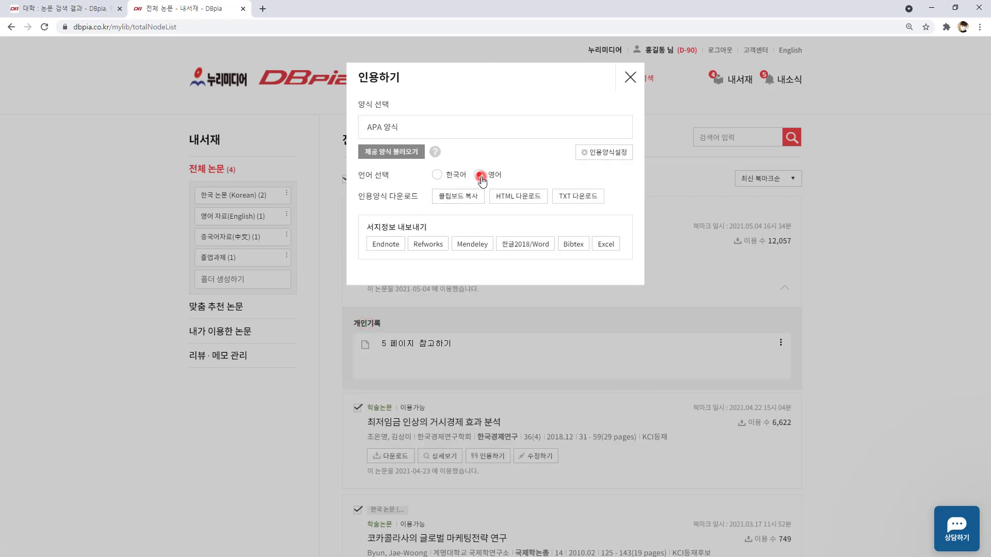
click(438, 175)
mouse_move(391, 251)
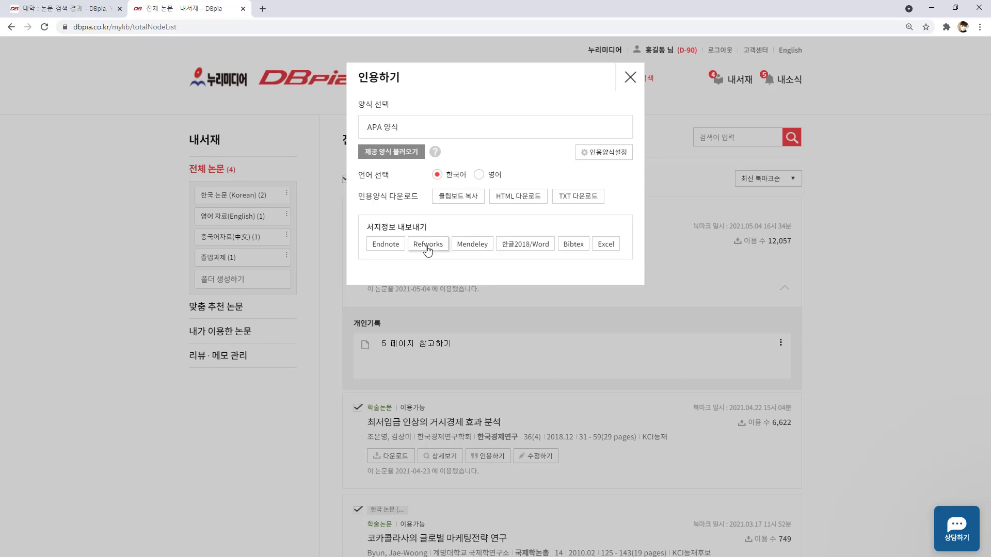
click(520, 250)
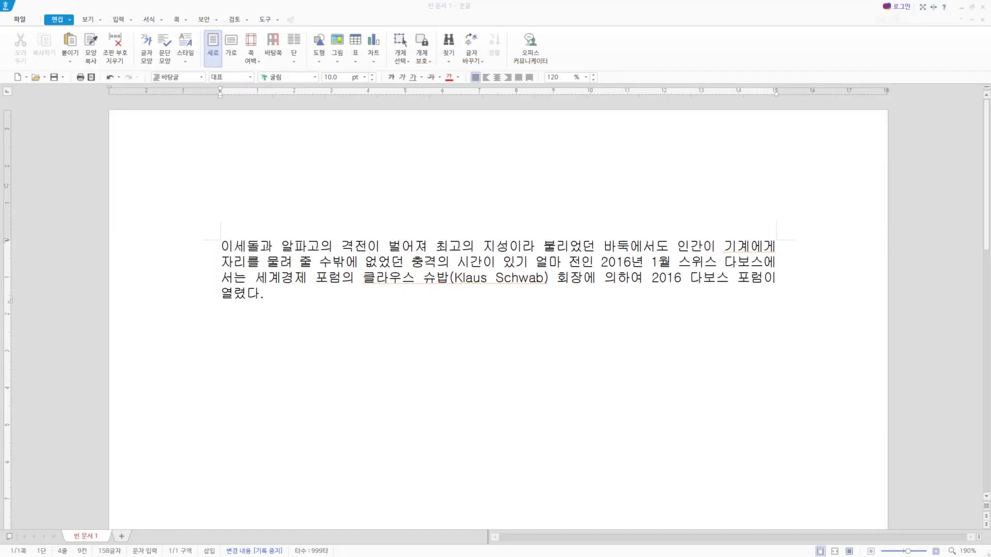
- Load the reference file dbpia_metadata_20210504 from the 다운로드 folder into 참고 문헌 관리
click(263, 19)
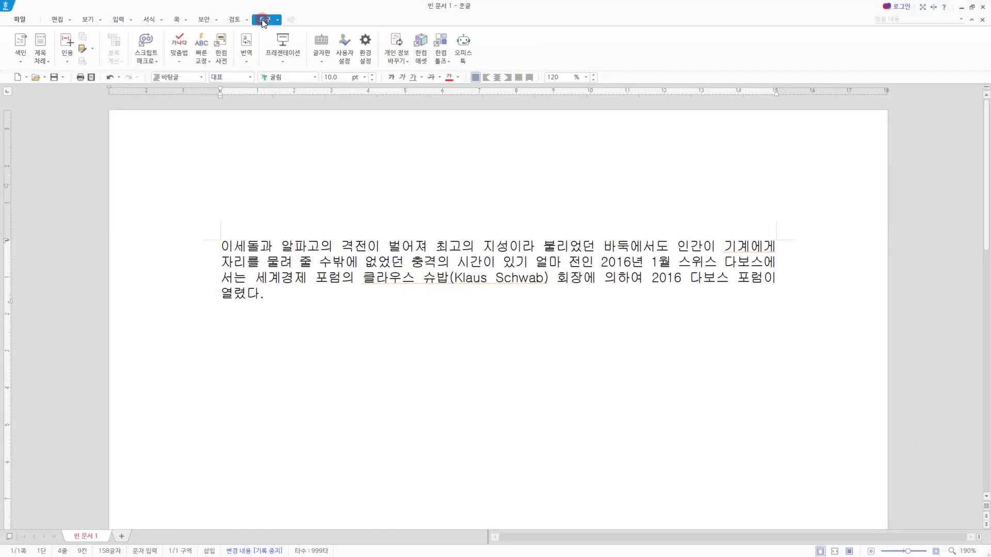
click(67, 61)
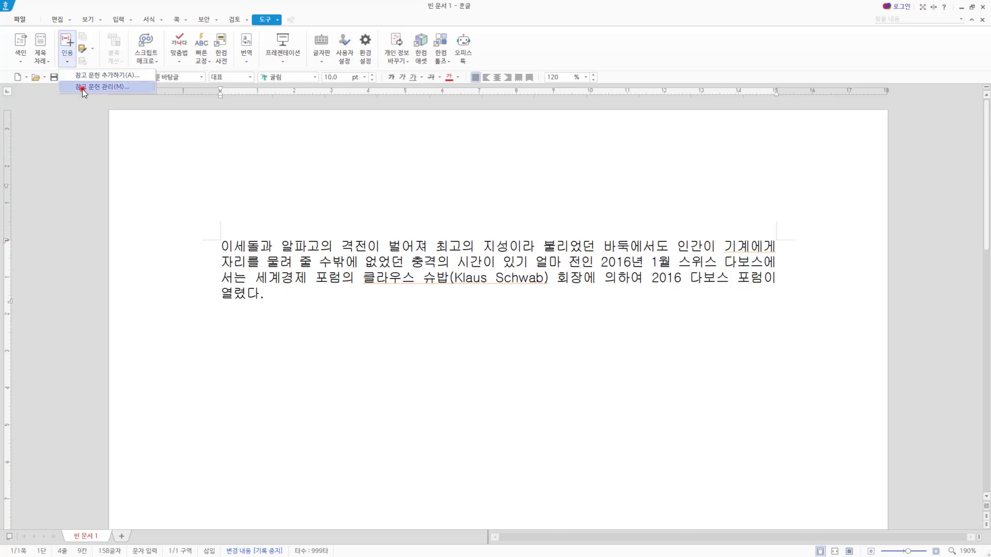
click(82, 87)
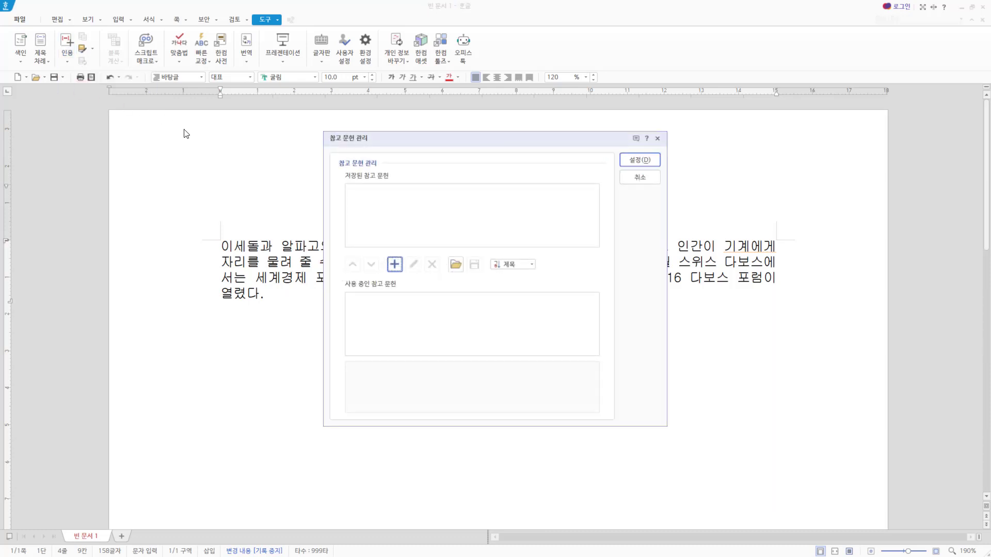
click(456, 265)
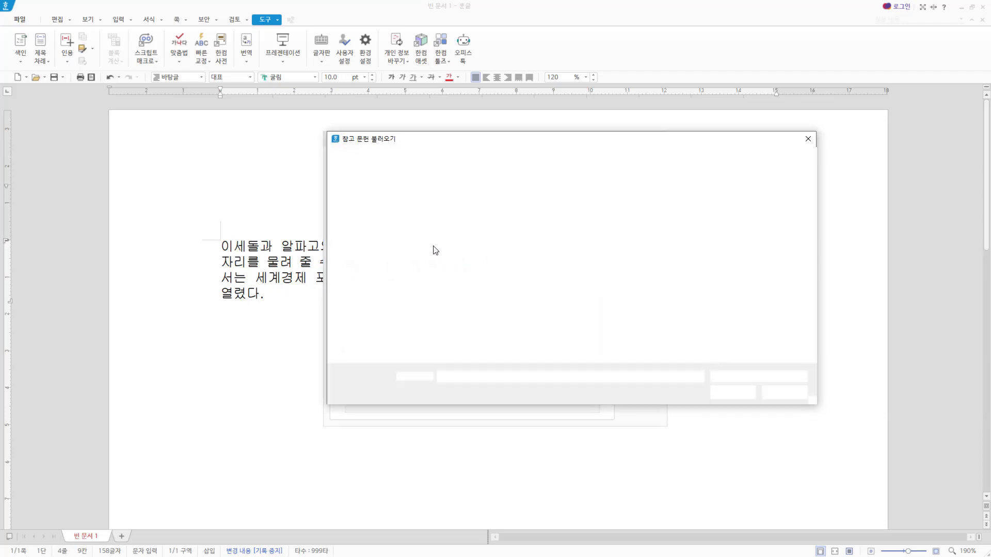
click(365, 225)
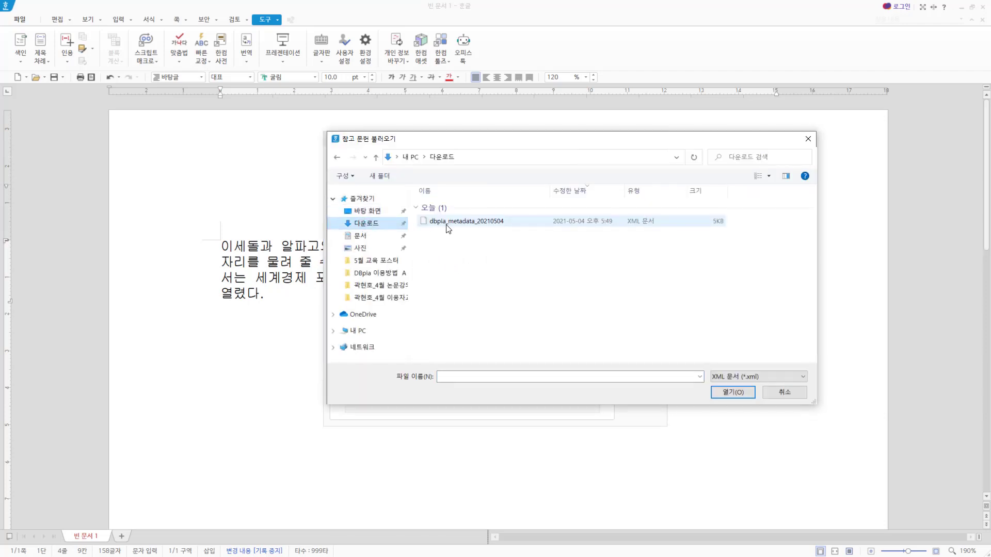
click(447, 226)
click(745, 394)
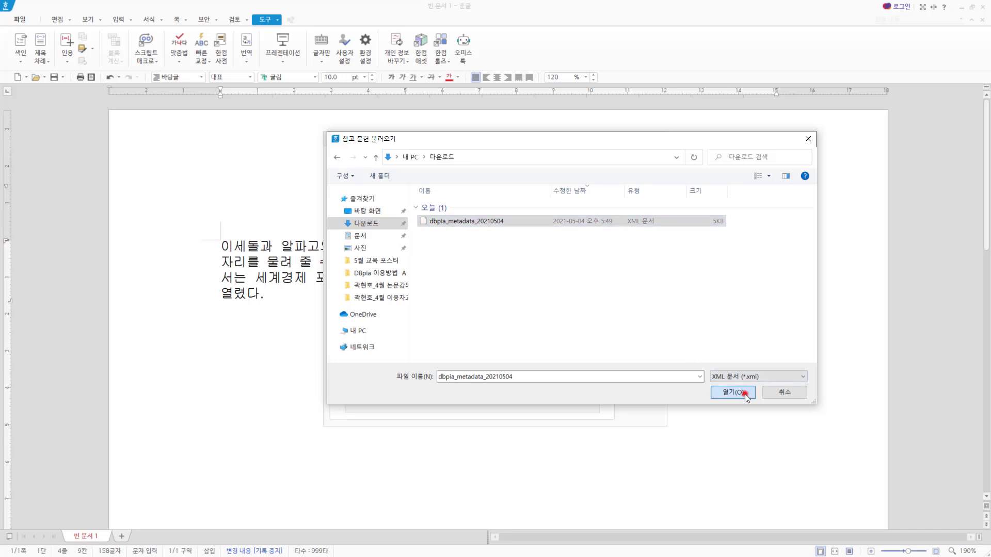
- Add all four stored references to the 사용 중인 참고 문헌 list and apply the setting
click(448, 219)
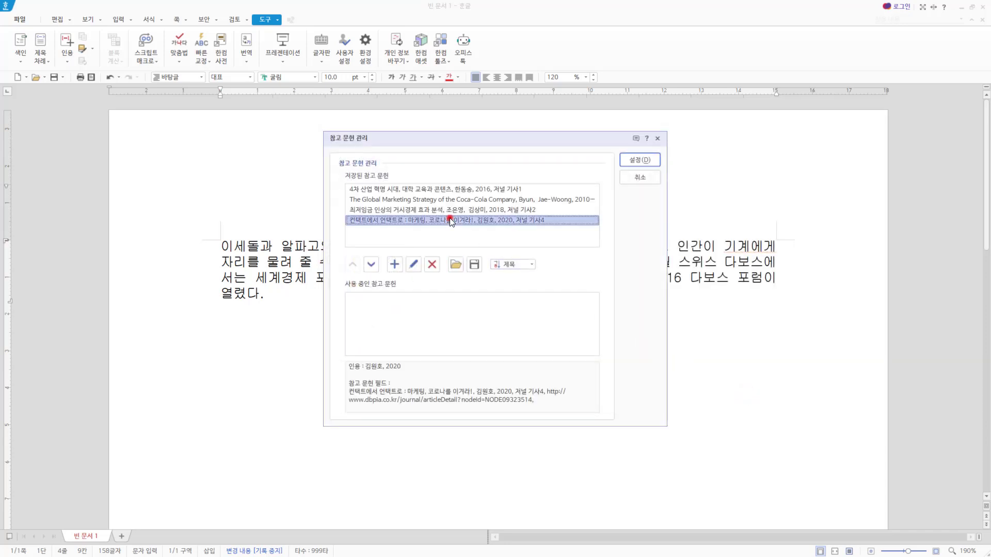
click(371, 264)
click(382, 209)
click(371, 265)
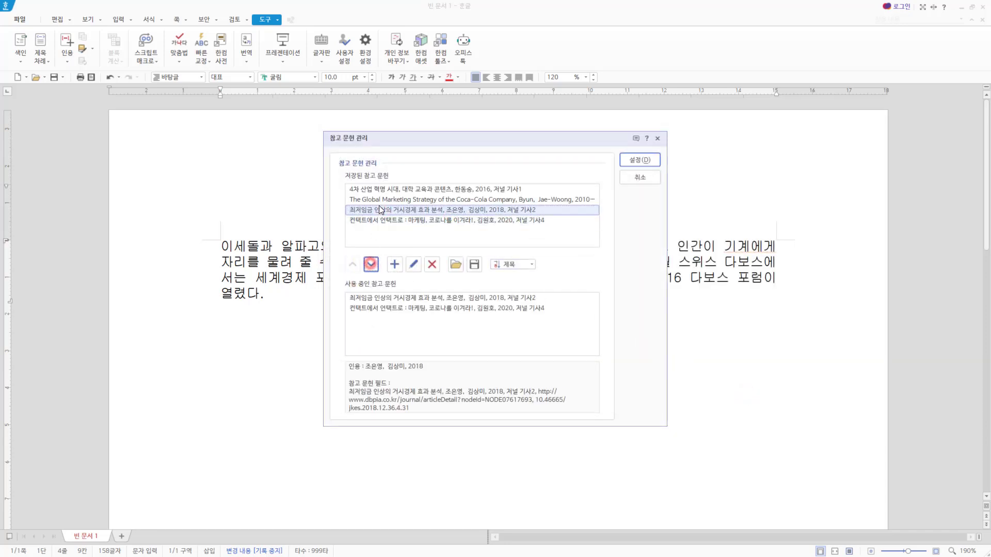
click(382, 200)
click(371, 265)
click(379, 189)
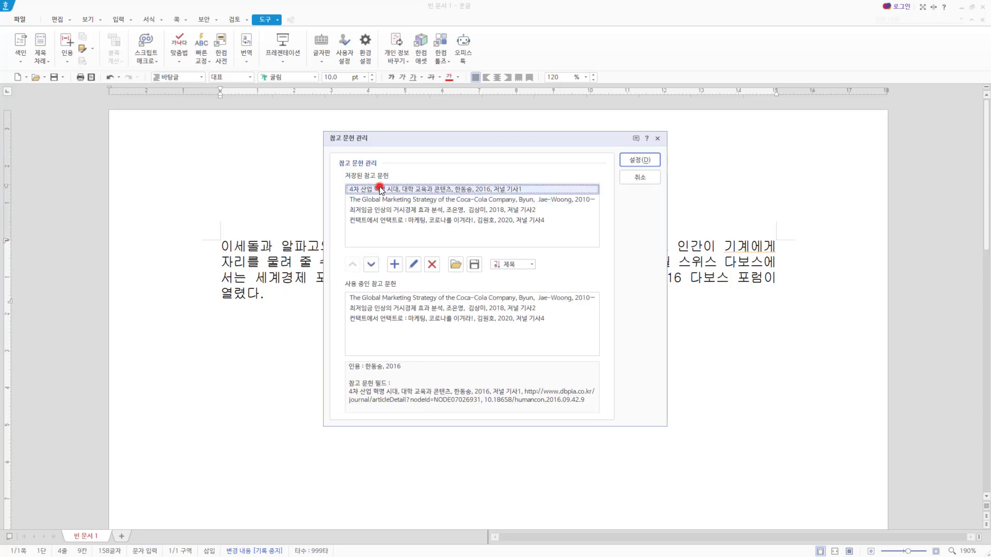
click(373, 265)
click(634, 161)
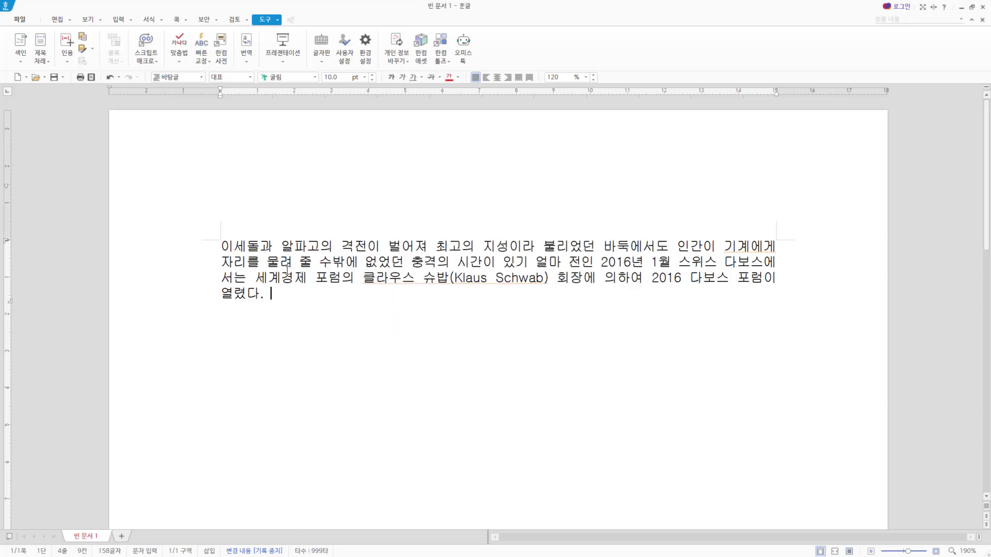
- Insert citations for 컨택트에서 언택트로 and The Global Marketing Strategy of the Coca-Cola Company at the paragraph's end
click(72, 58)
click(83, 82)
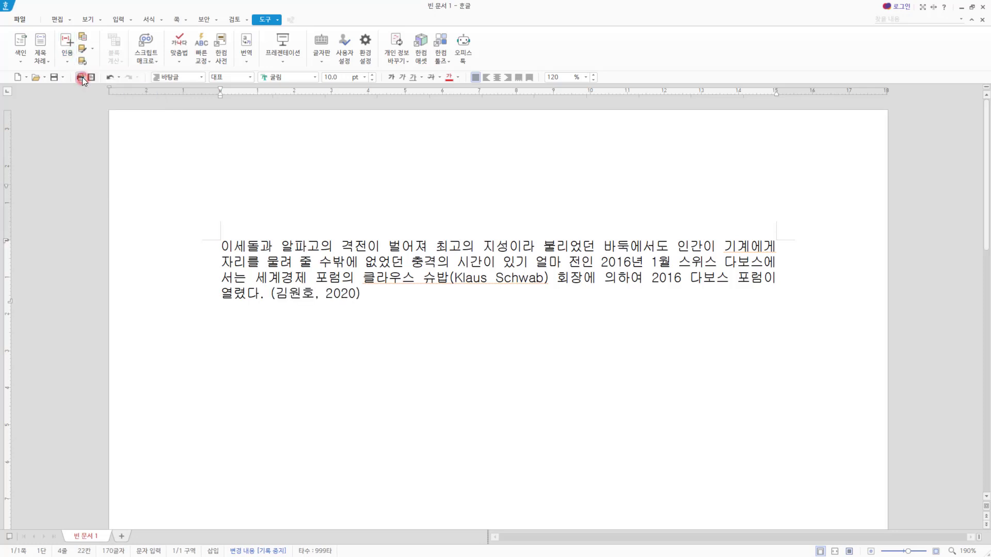
click(67, 57)
click(86, 132)
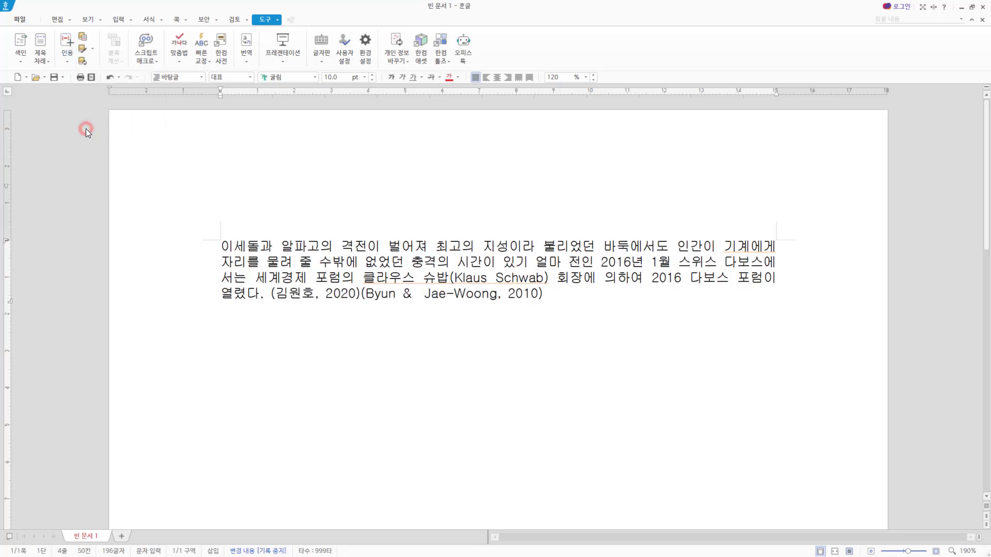
- Insert the bibliography of the references in use below the paragraph and choose MLA : 7 판 as its style
key(Return)
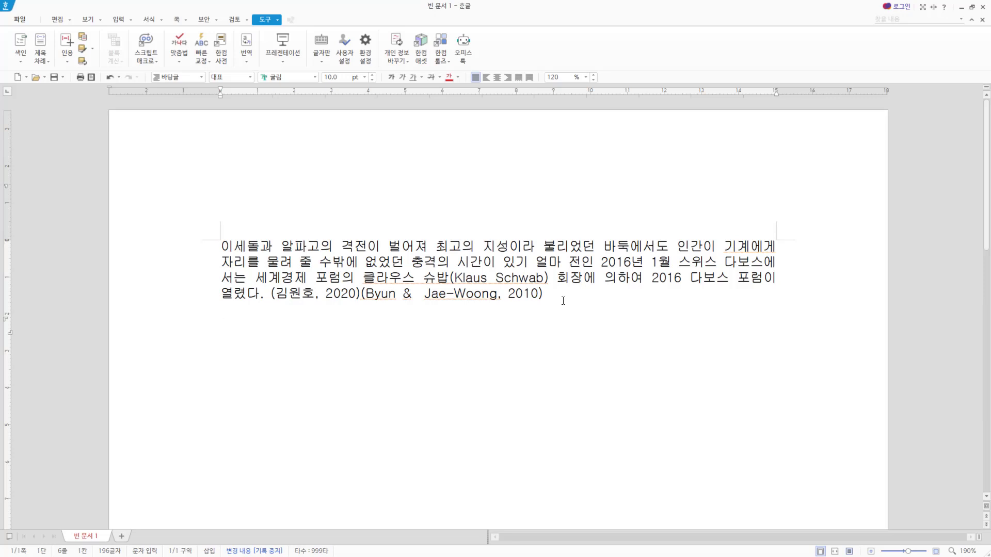
click(86, 41)
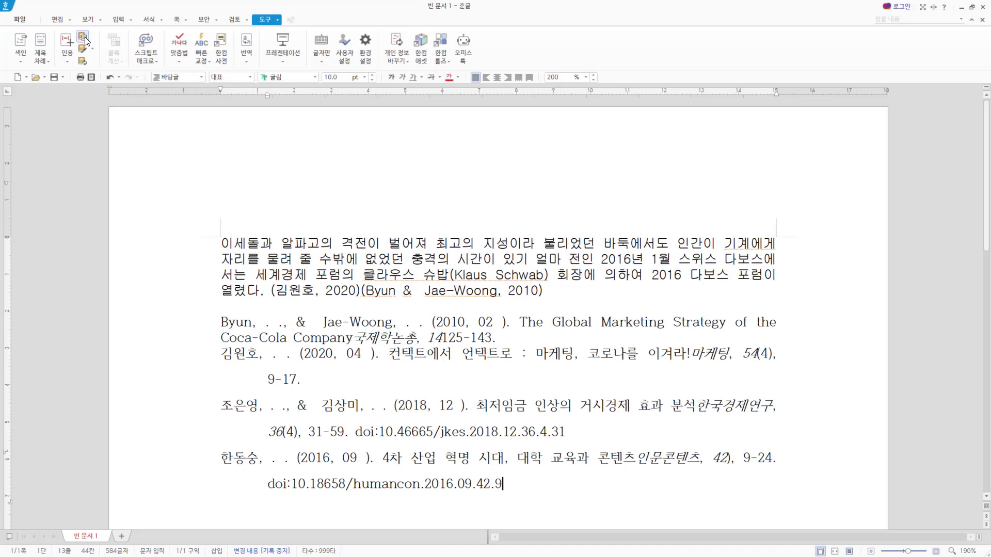
click(93, 49)
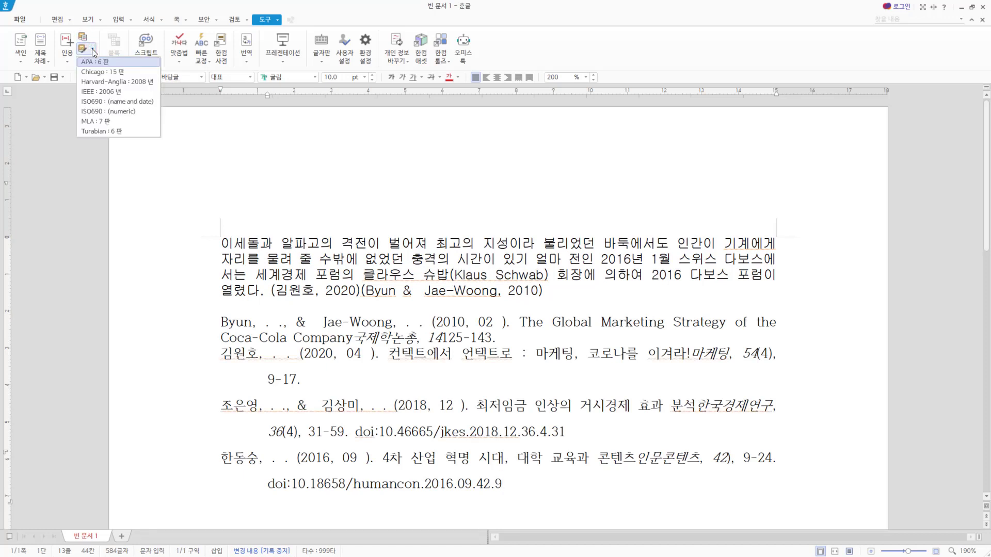
click(95, 123)
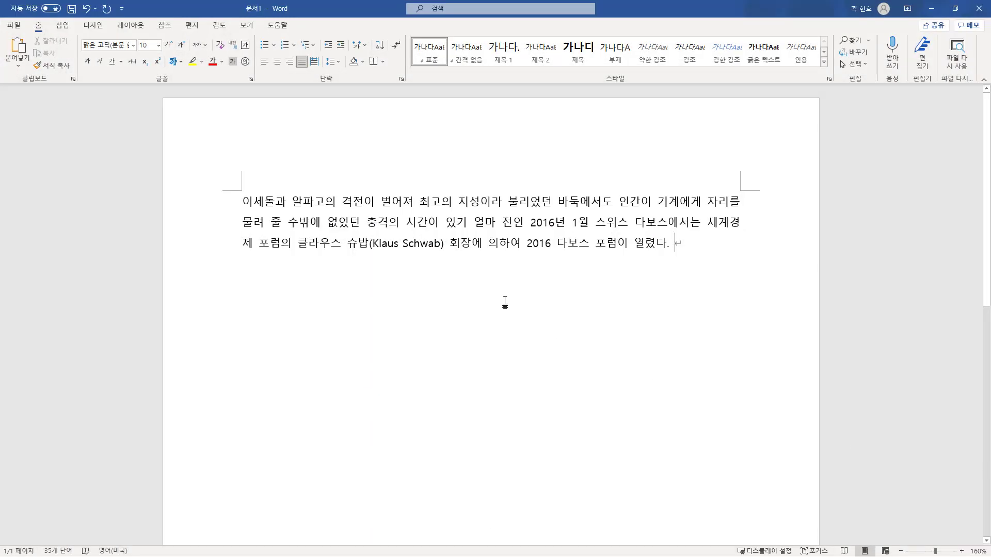
- In the Word document, load dbpia_metadata_20210504 from the 다운로드 folder into the 출처 관리자
click(166, 29)
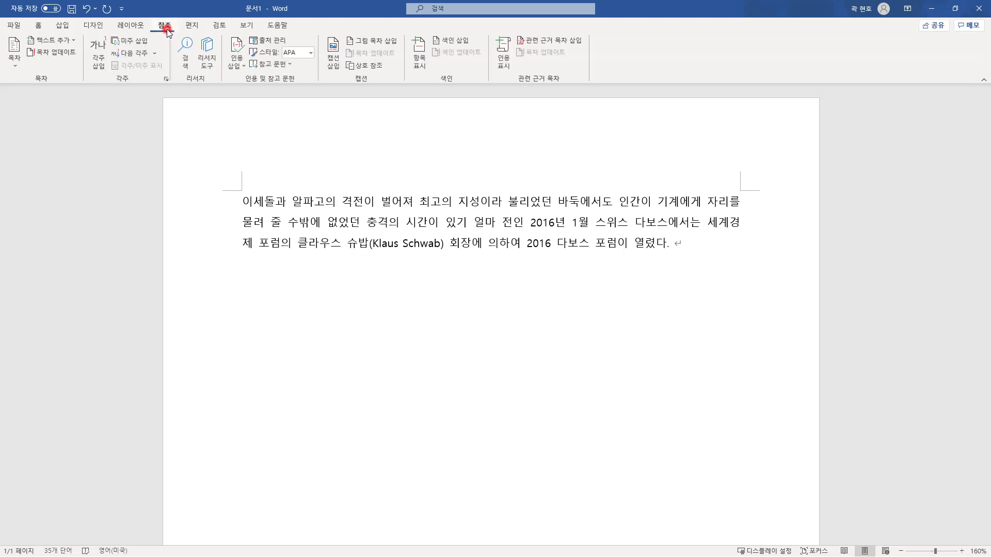
click(265, 40)
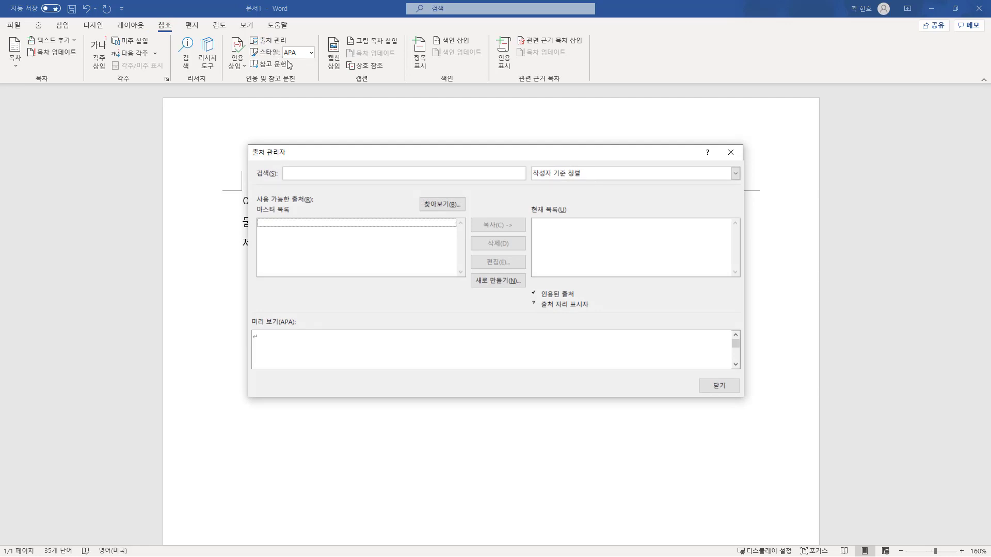
click(447, 205)
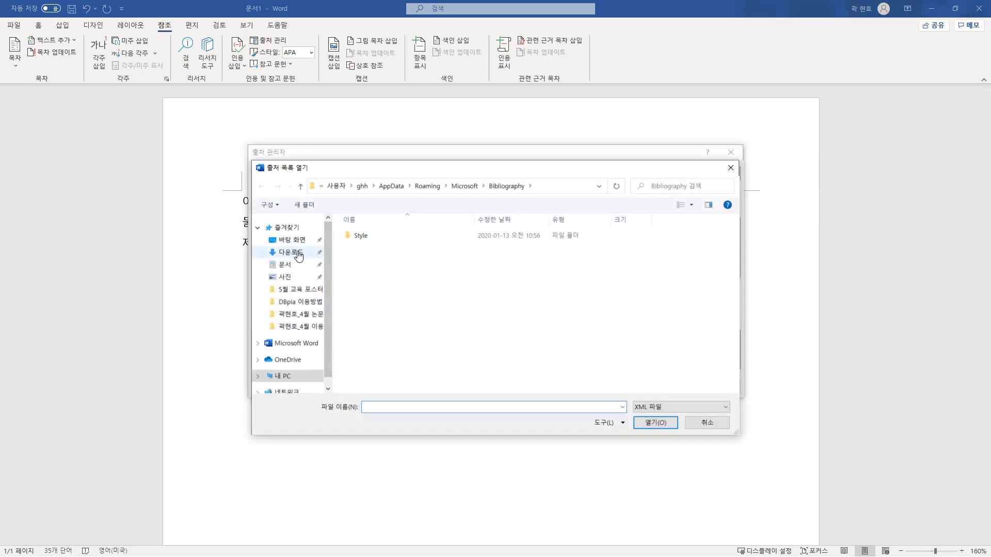
click(297, 253)
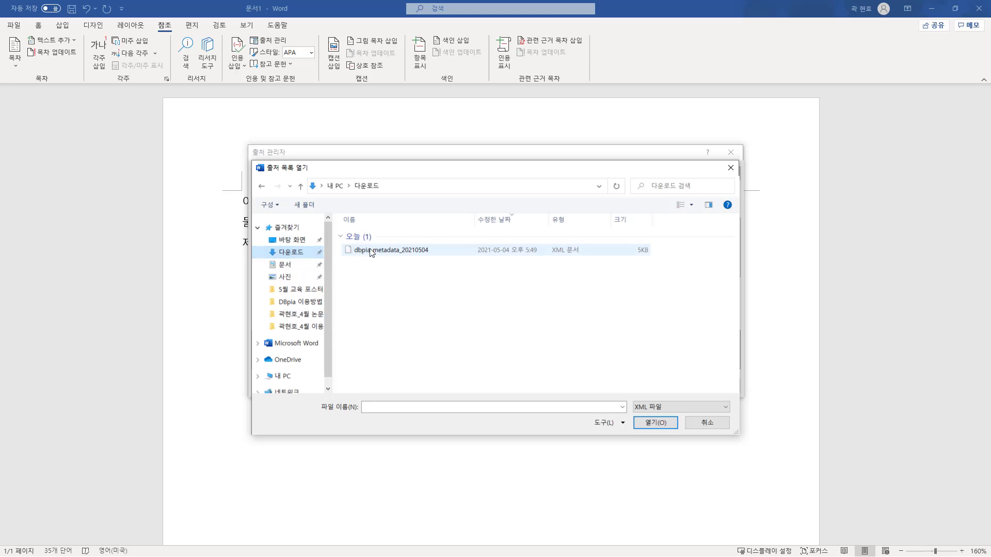
click(370, 251)
click(653, 423)
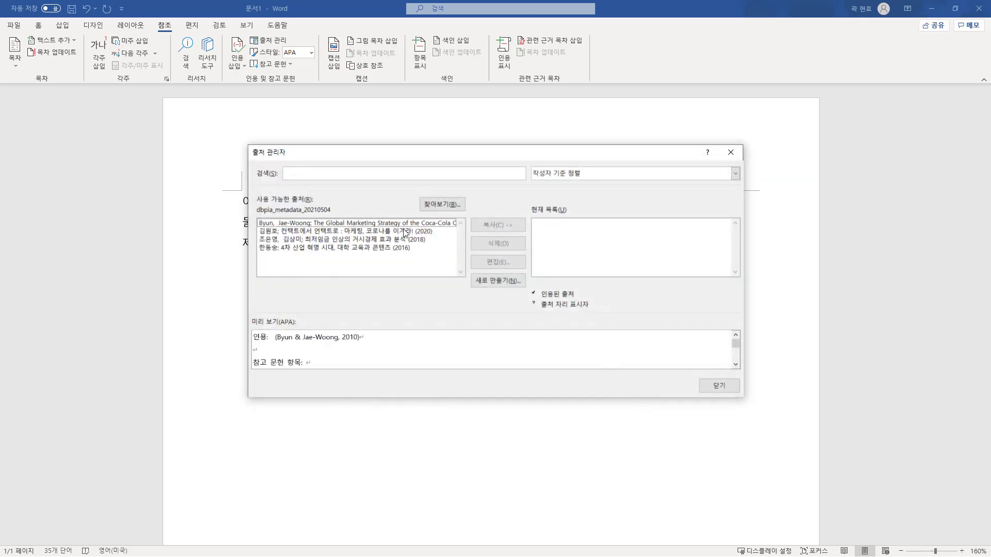
- Copy all four loaded sources to the document's 현재 목록 and close the source manager
drag(400, 223, 395, 252)
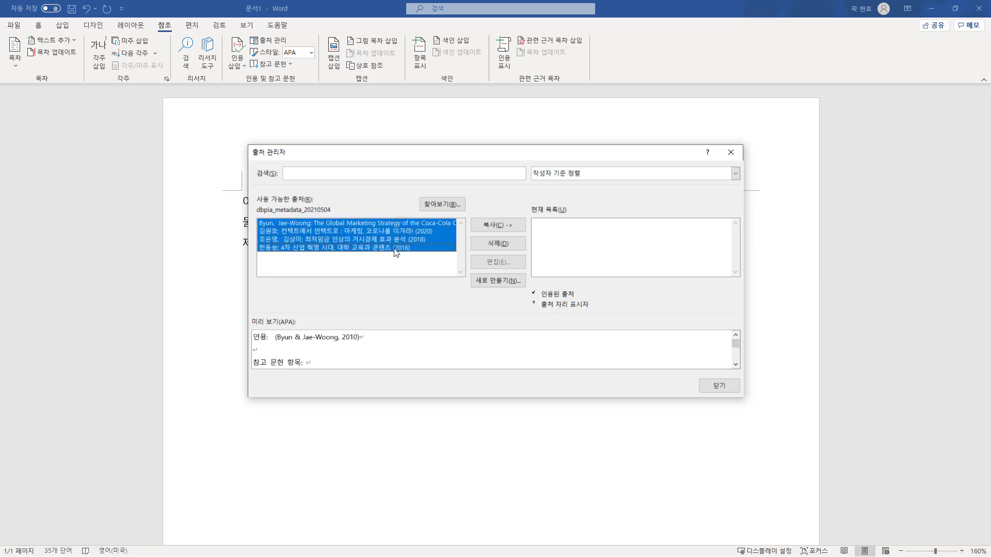
click(488, 224)
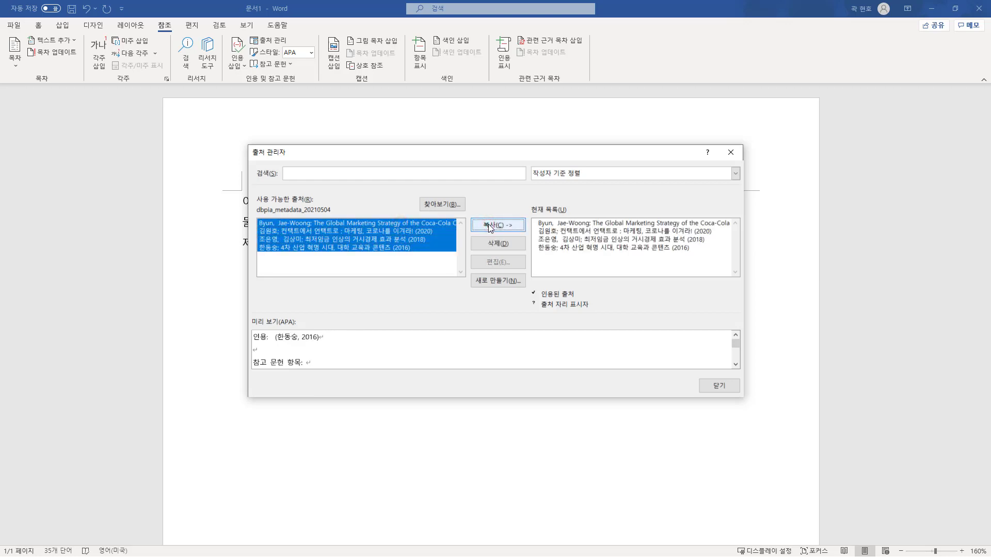
click(719, 386)
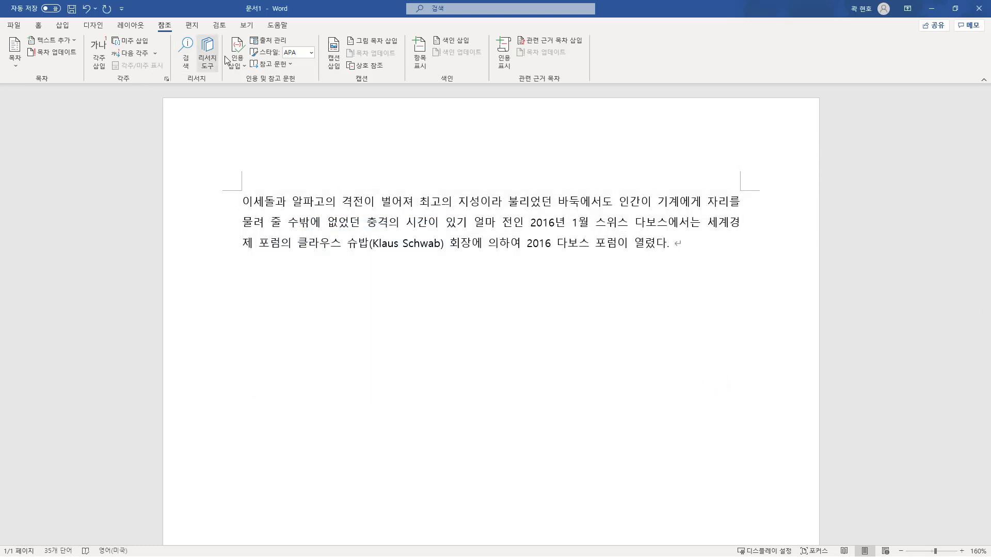
- Cite The Global Marketing Strategy of the Coca-Cola Company and 컨택트에서 언택트로 after the paragraph's last sentence
click(243, 57)
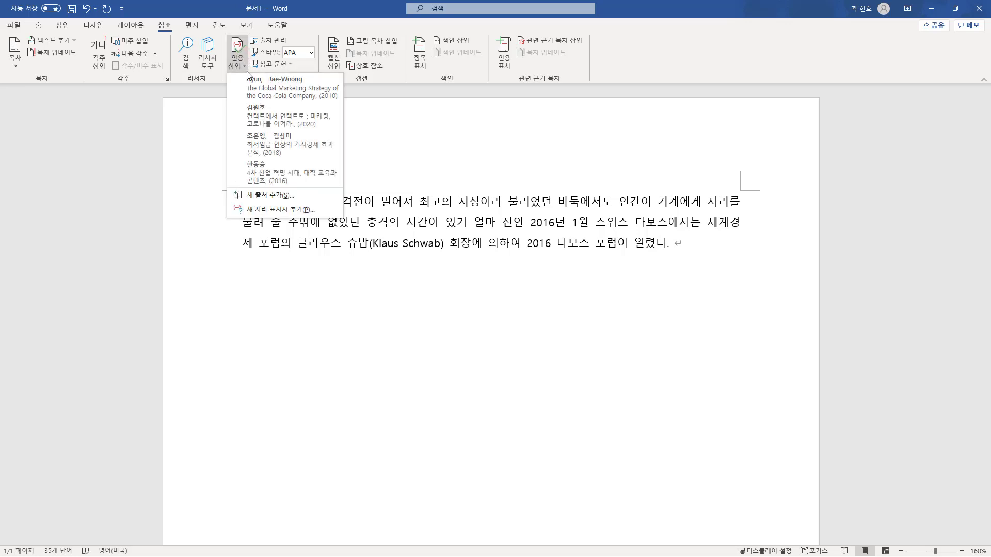
click(252, 84)
click(237, 57)
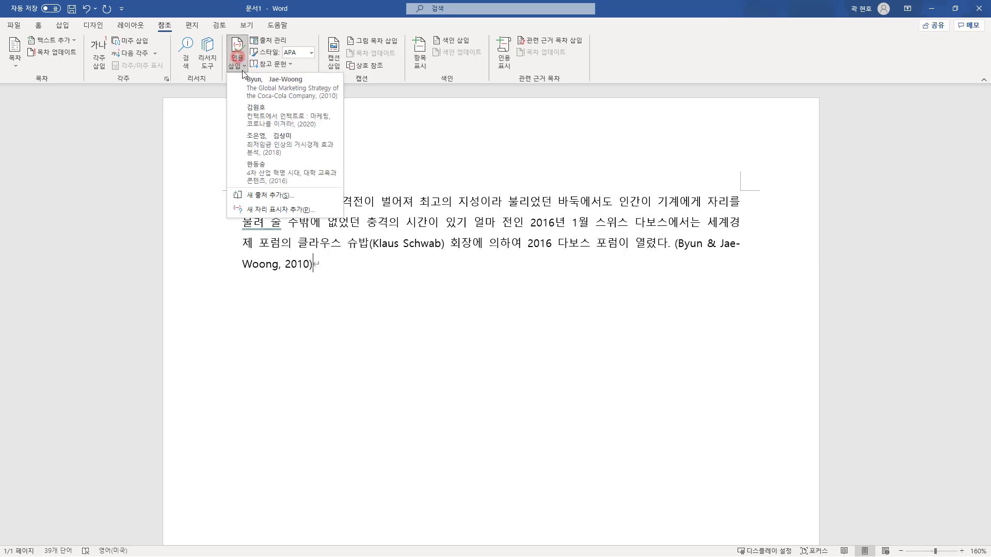
click(262, 117)
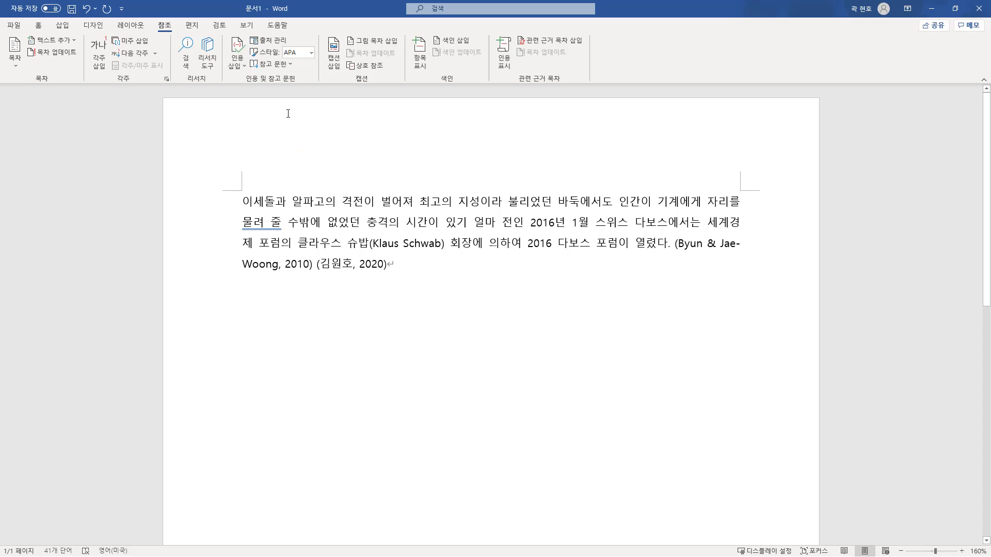
- Insert the built-in 참고 문헌 bibliography two lines below the cited paragraph
key(Return)
key(Return)
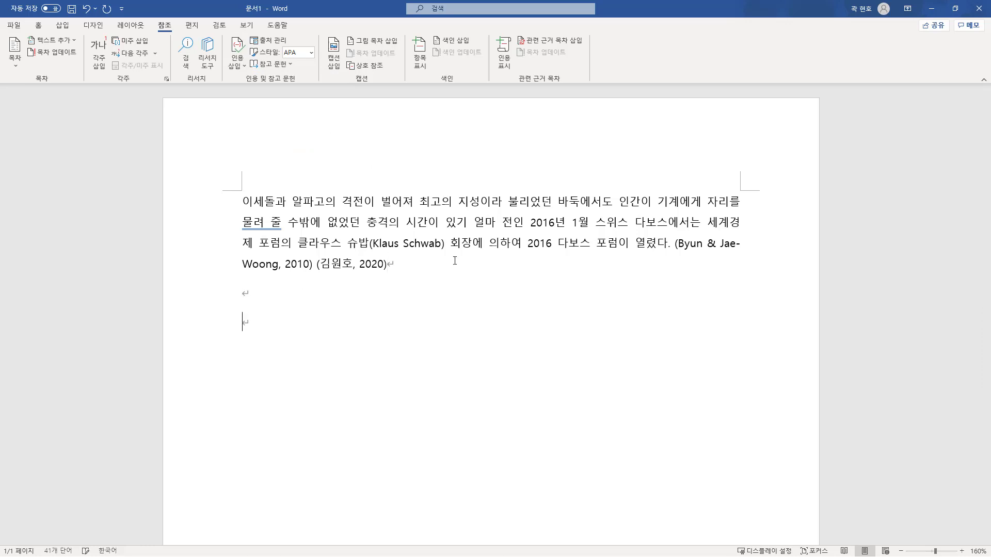
click(289, 64)
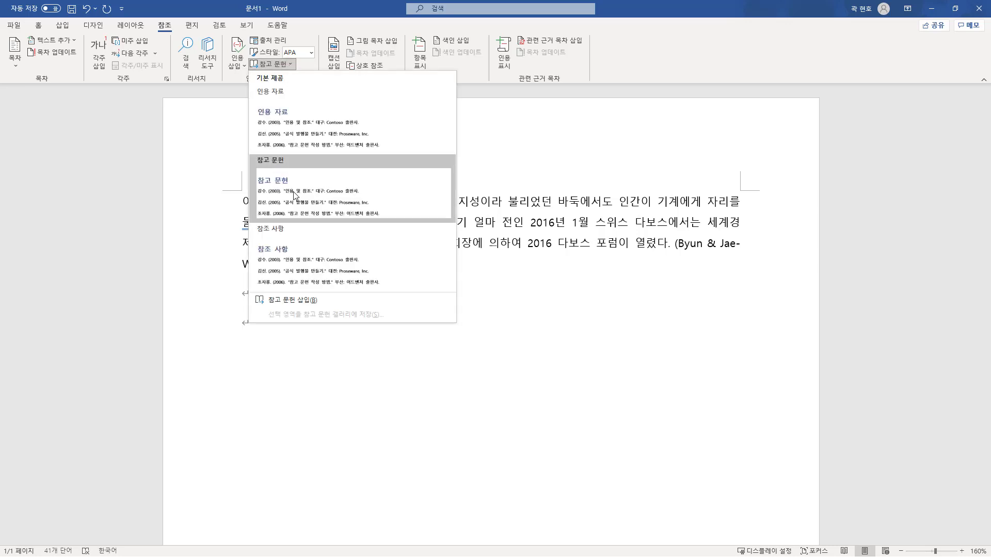
click(295, 195)
- Change the citation and bibliography style to MLA 7판
scroll(398, 239, up, 5)
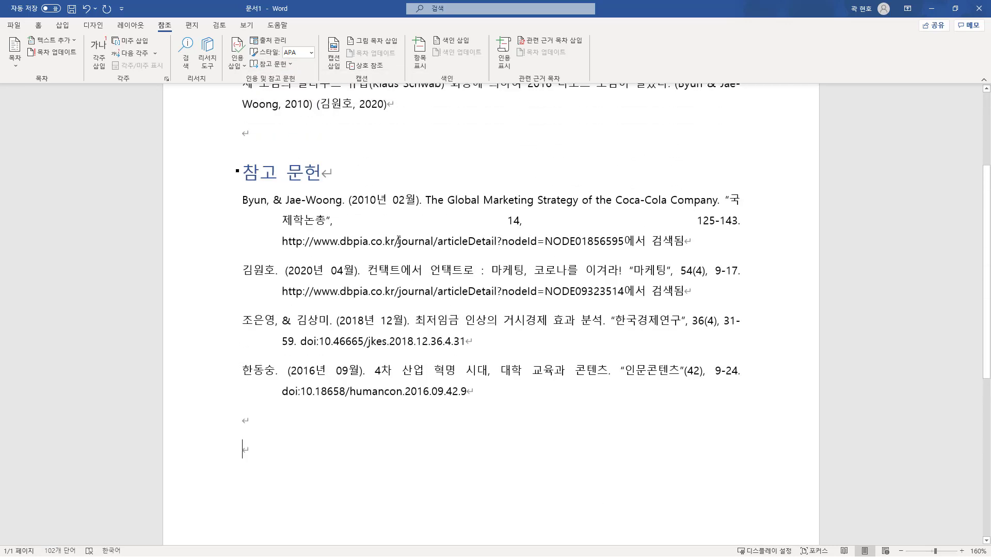
scroll(398, 239, up, 2)
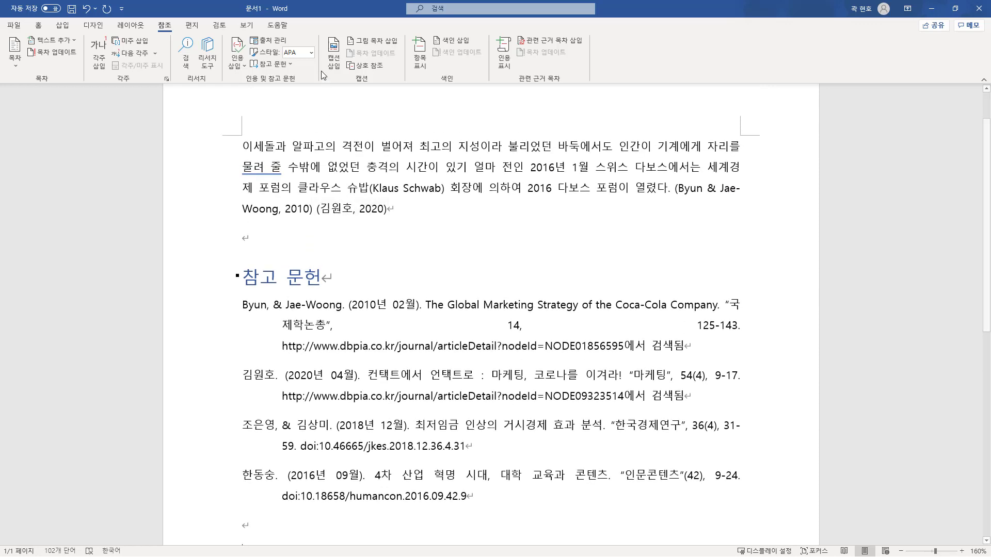
click(311, 52)
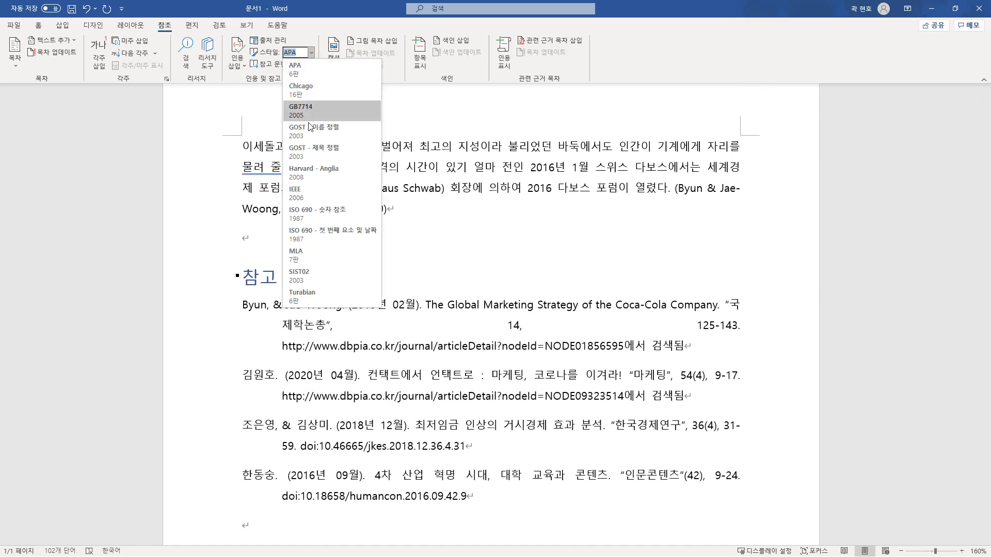
click(320, 254)
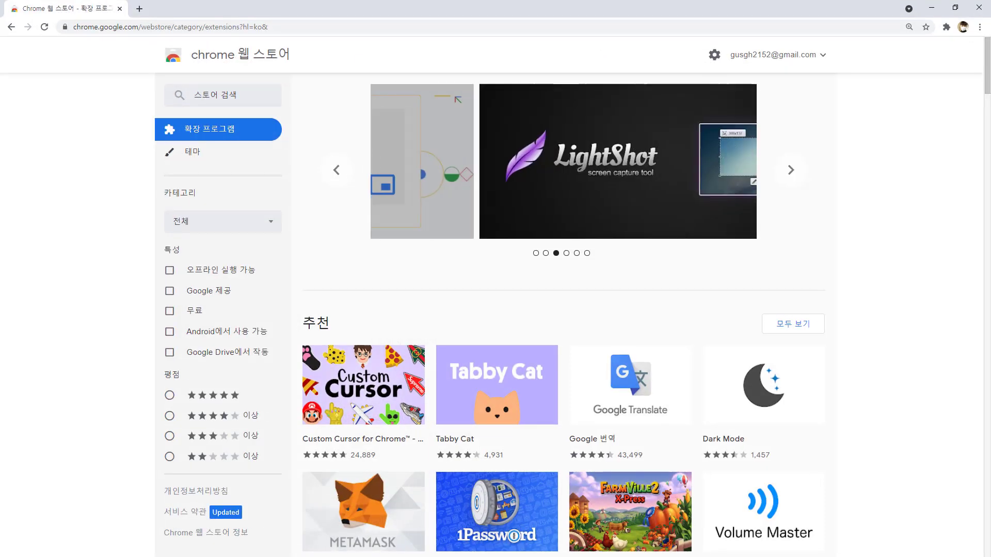
- Search the Chrome 웹 스토어 for DBpia
click(269, 97)
text(DBpia)
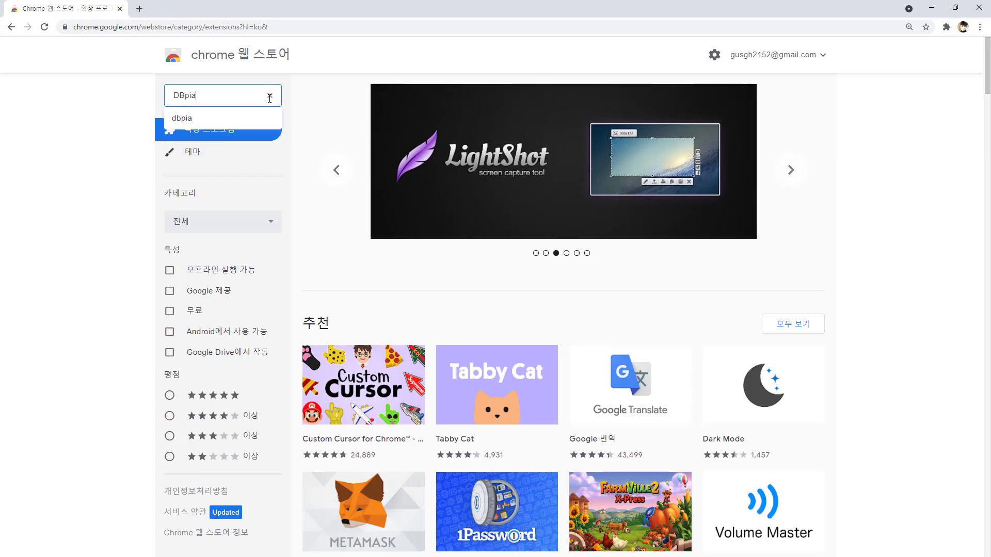
key(Return)
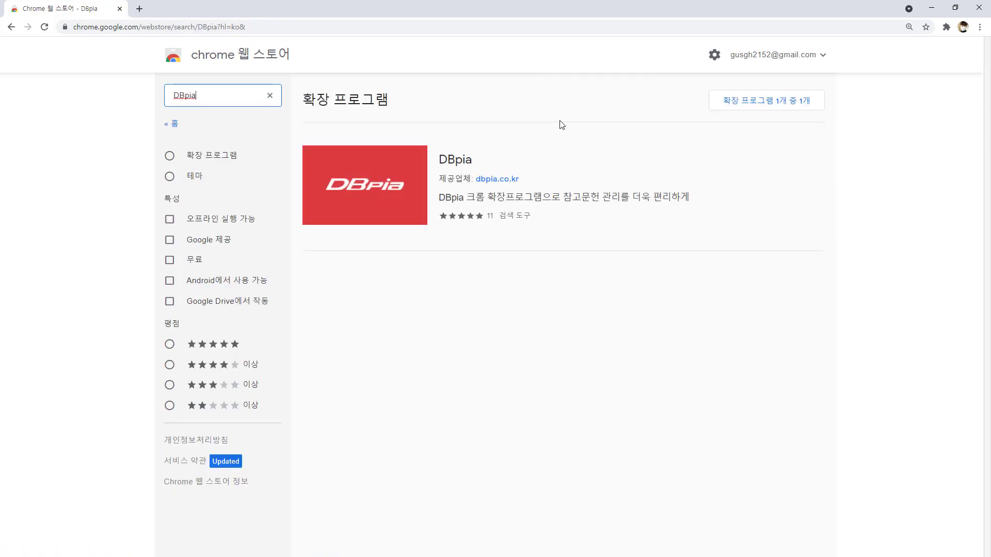
- Add the DBpia extension from its 웹 스토어 detail page to Chrome and approve the installation
click(458, 165)
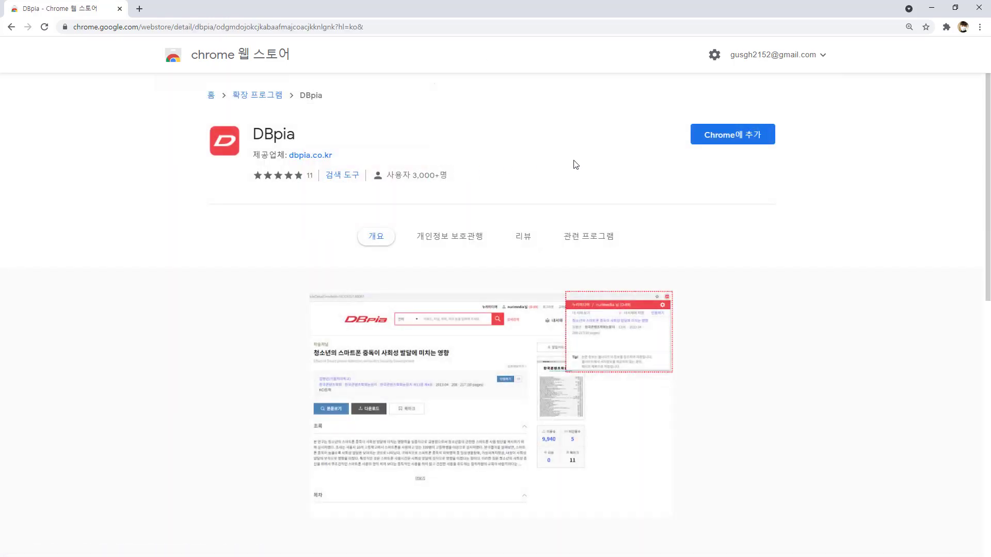
click(746, 143)
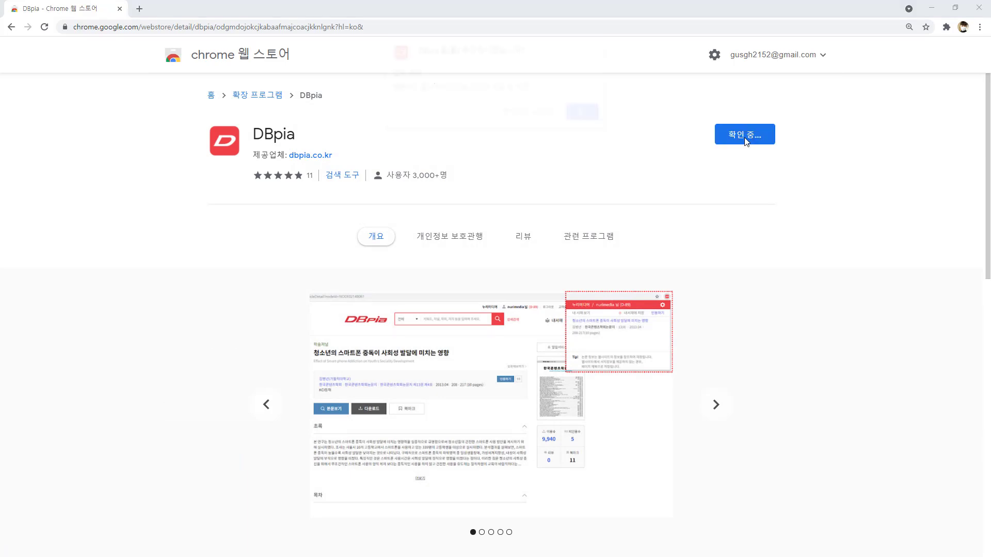
click(525, 112)
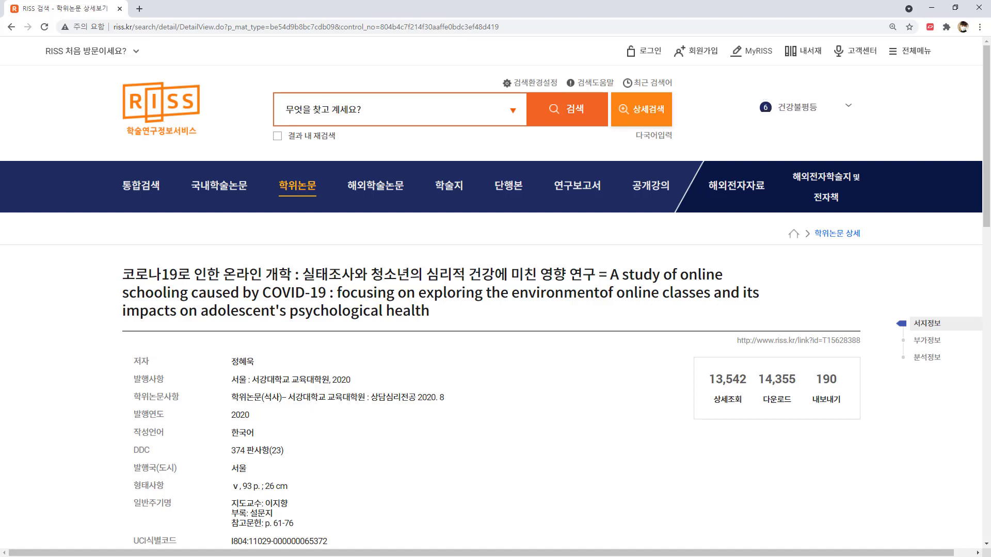
- Save the displayed RISS thesis on 코로나19로 인한 온라인 개학 to 내서재 with the DBpia extension, and open 내서재
click(930, 30)
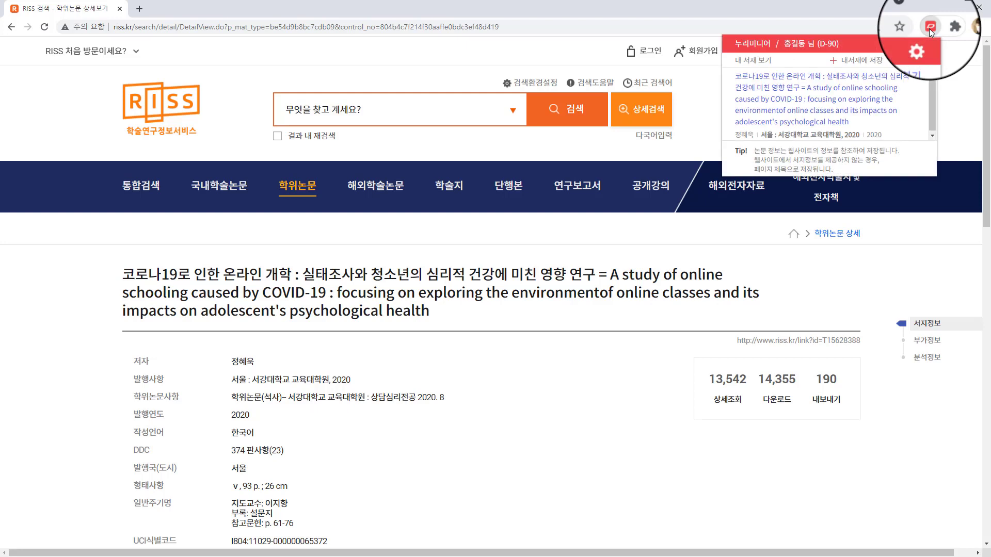
click(862, 61)
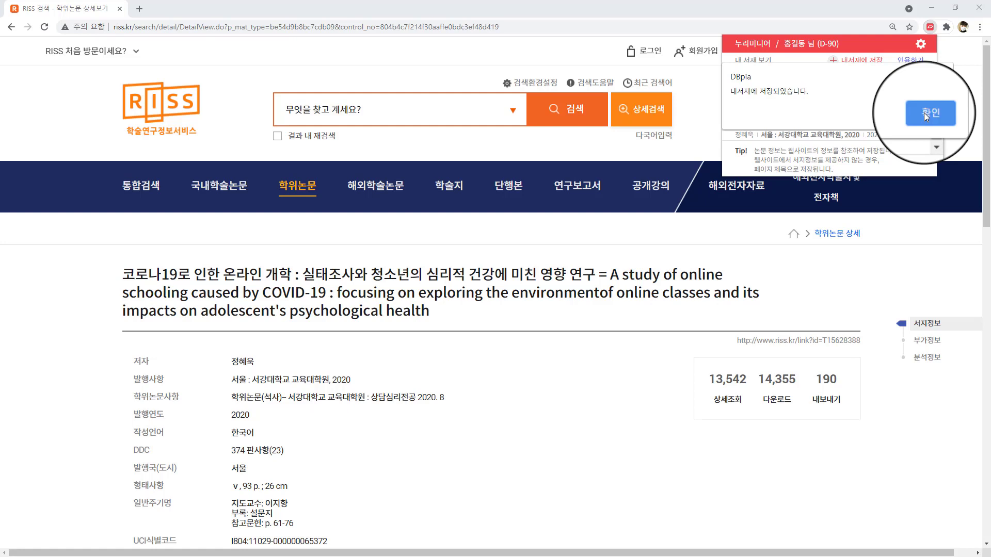
click(924, 112)
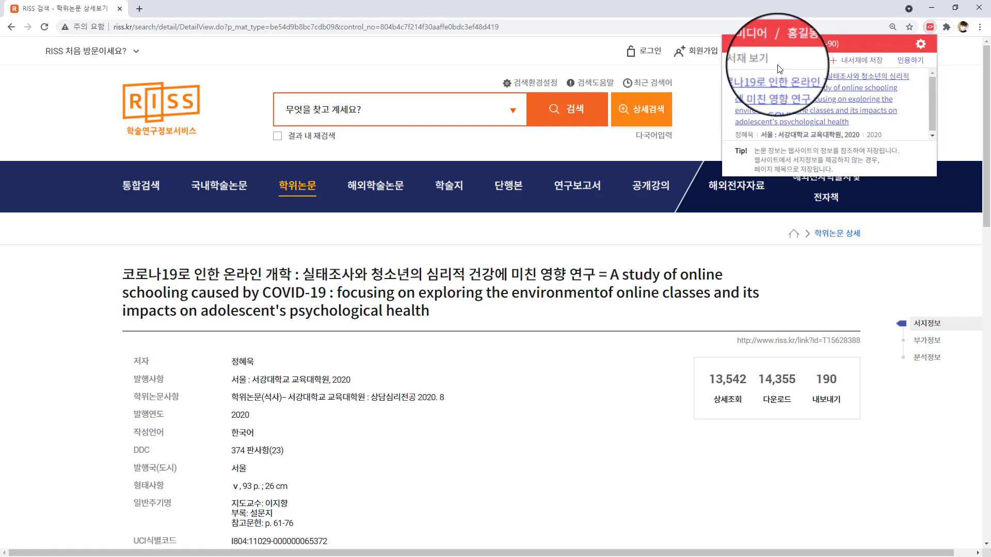
click(762, 62)
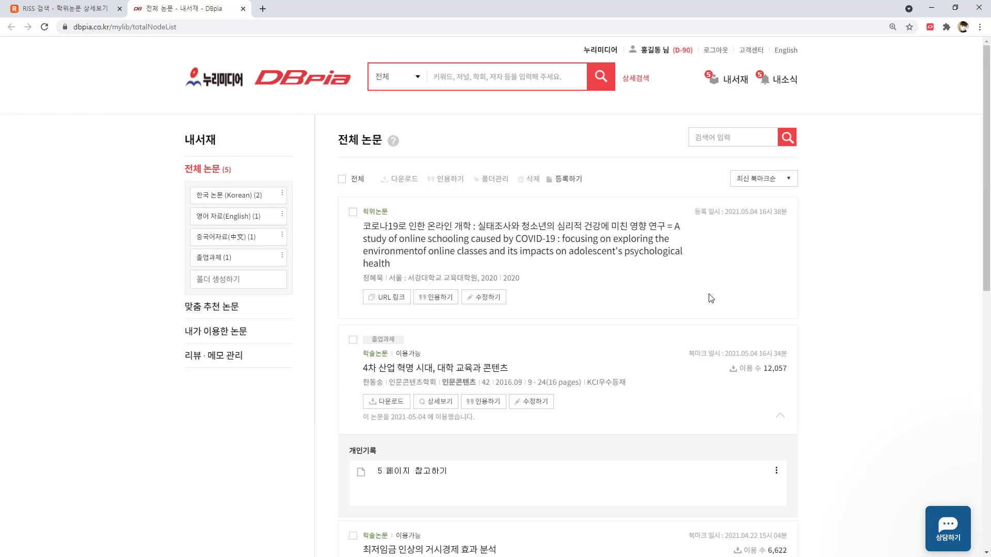
- Look through the 맞춤 추천 논문 list in 내서재
click(228, 310)
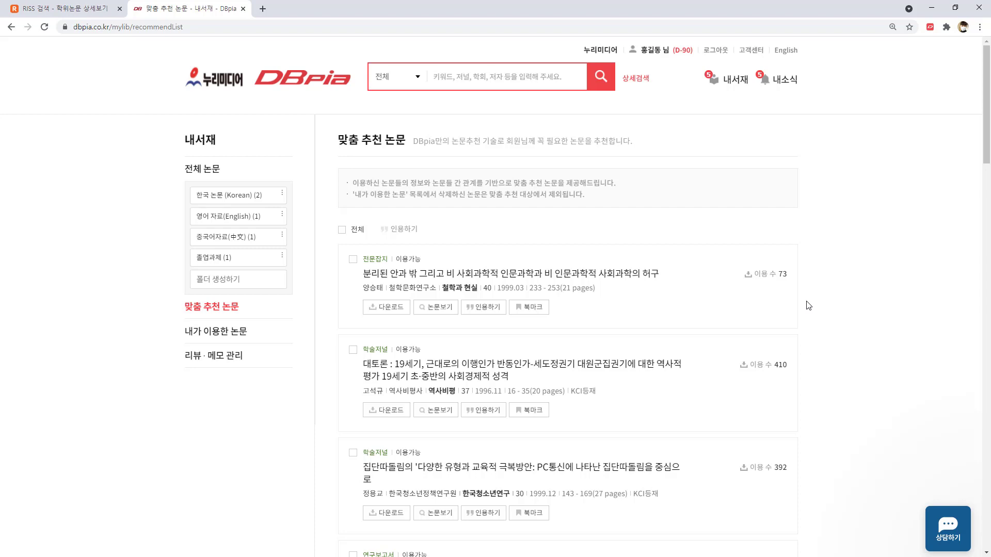
scroll(809, 306, down, 3)
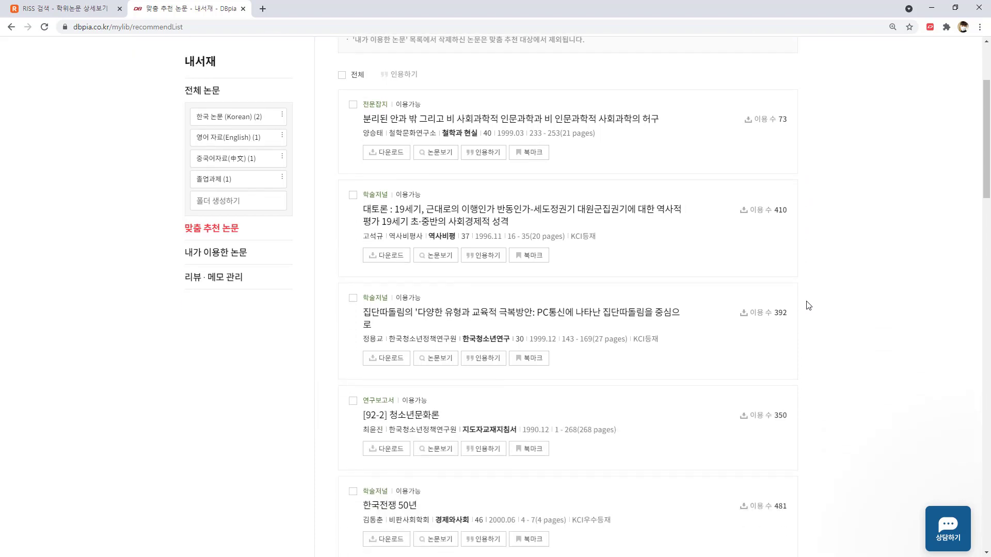
scroll(829, 306, up, 3)
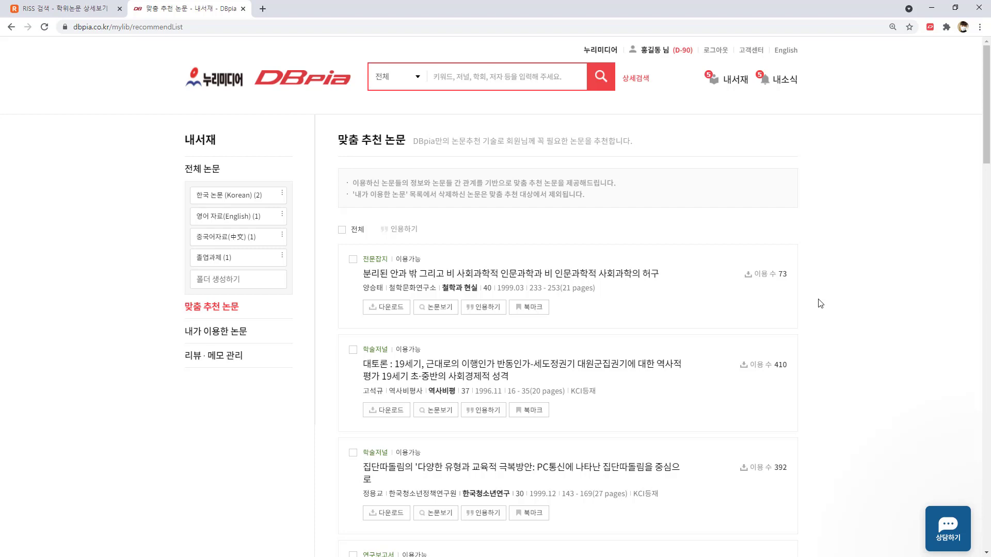
- Look up 내가 이용한 논문 for the usage period 2021.04.26 to 2021.05.04 and review the listed papers
click(238, 333)
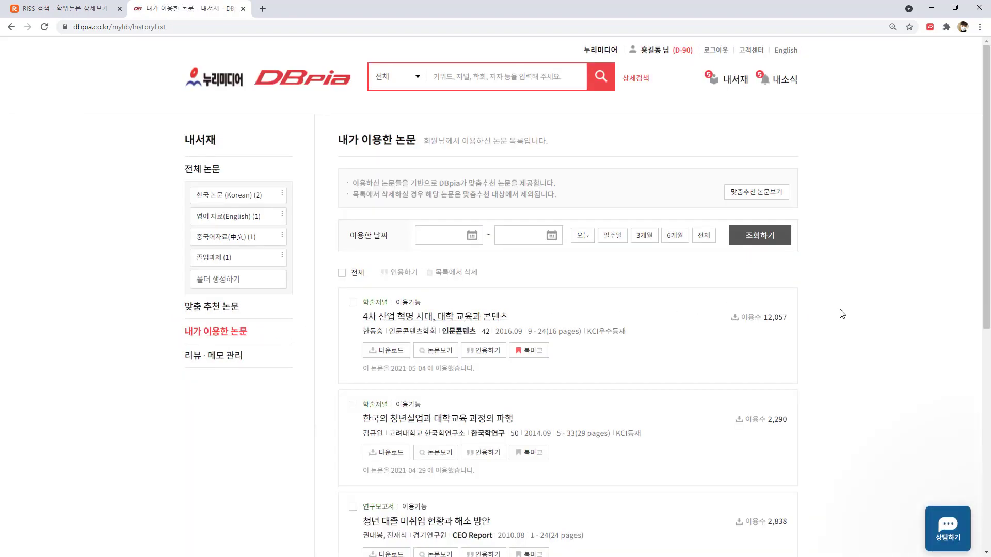
click(472, 240)
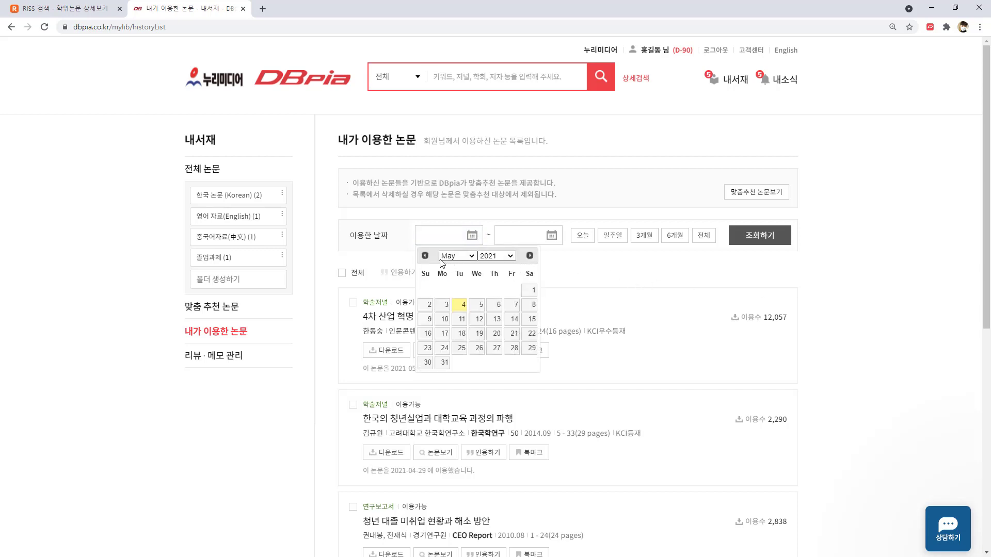
click(424, 256)
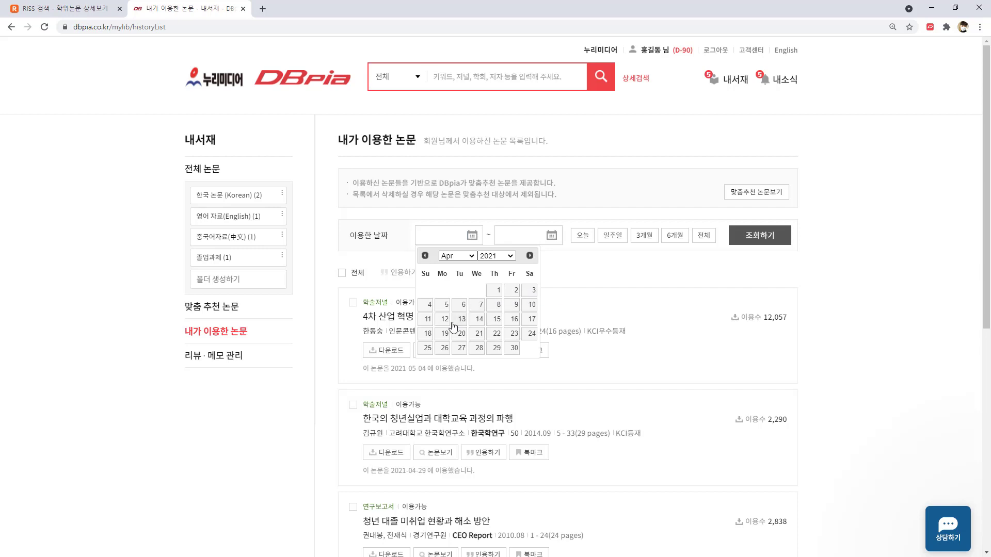
click(444, 348)
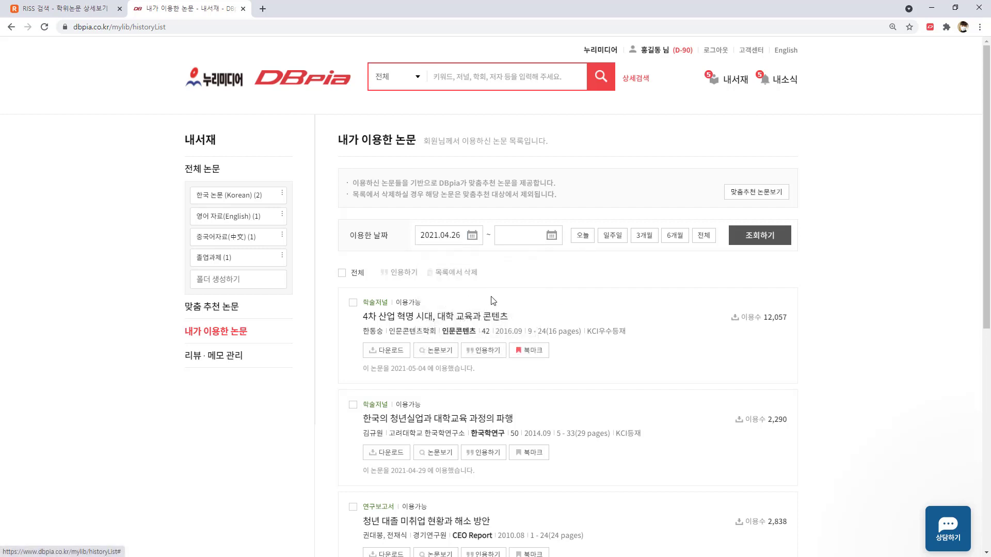
click(554, 236)
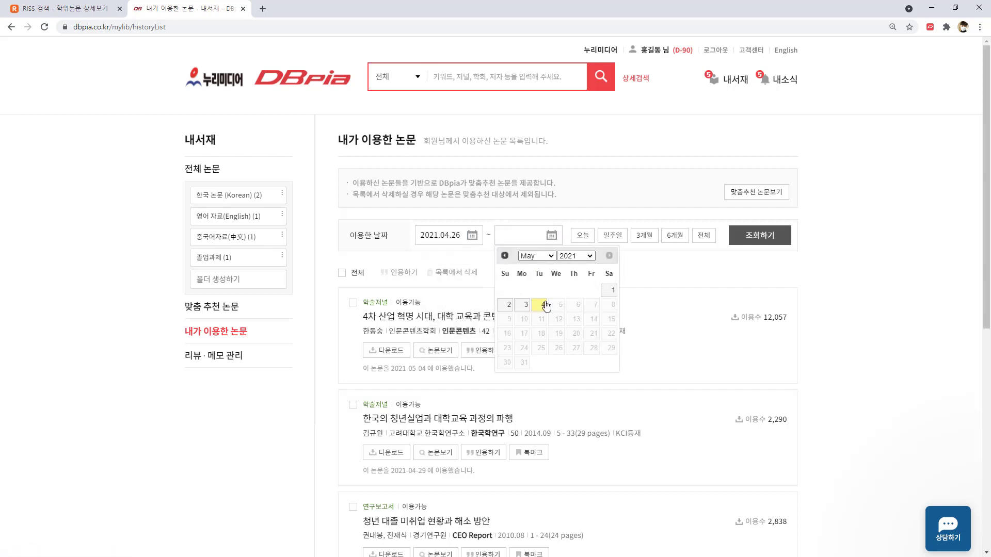
click(546, 306)
click(763, 238)
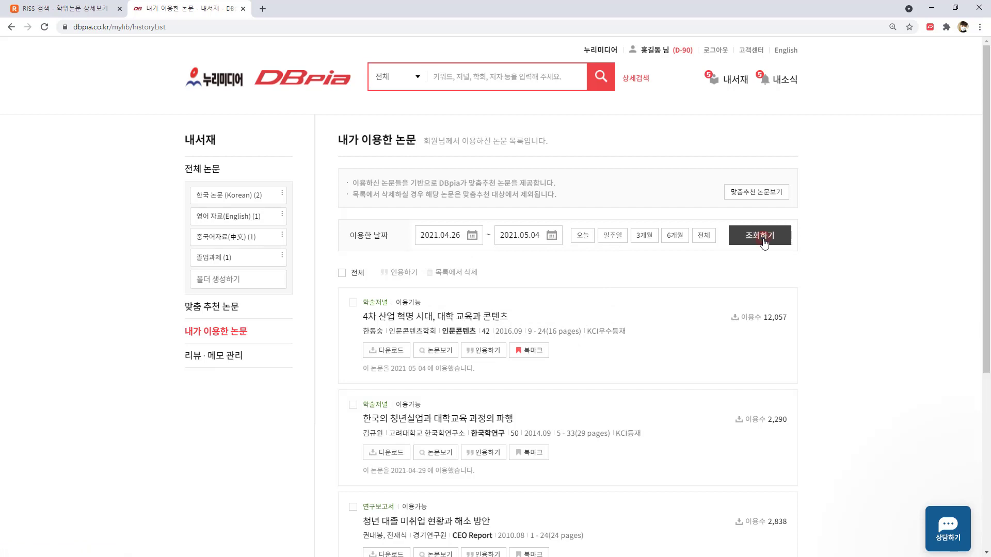
scroll(708, 268, down, 4)
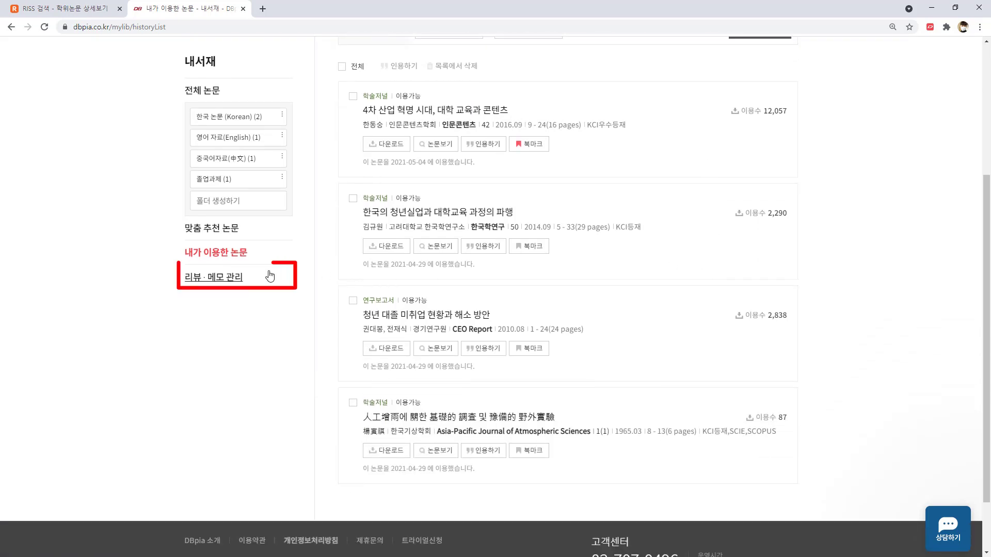
- Review the written memos in 리뷰 · 메모 관리, including the one for 4차 산업 혁명 시대, 대학 교육과 콘텐츠
click(229, 278)
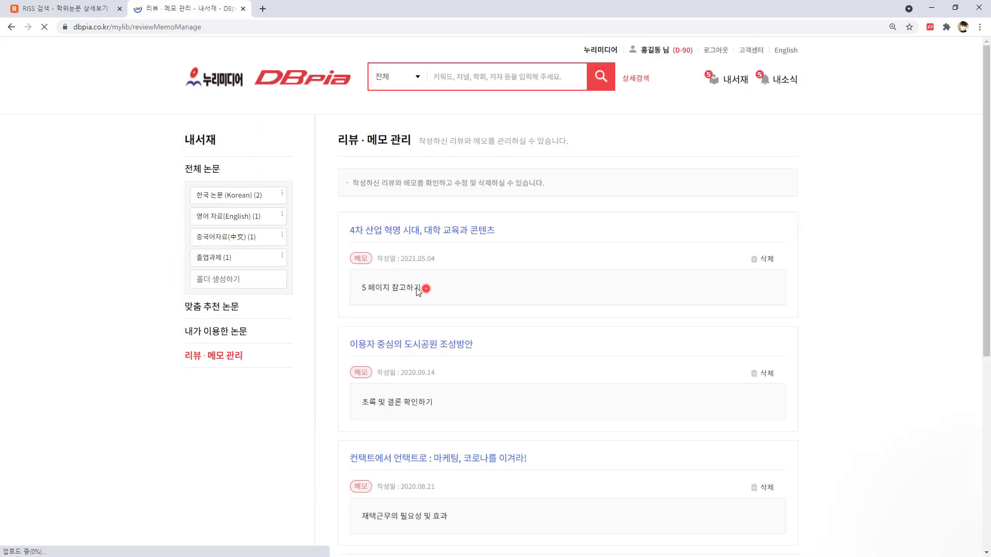
drag(425, 289, 360, 292)
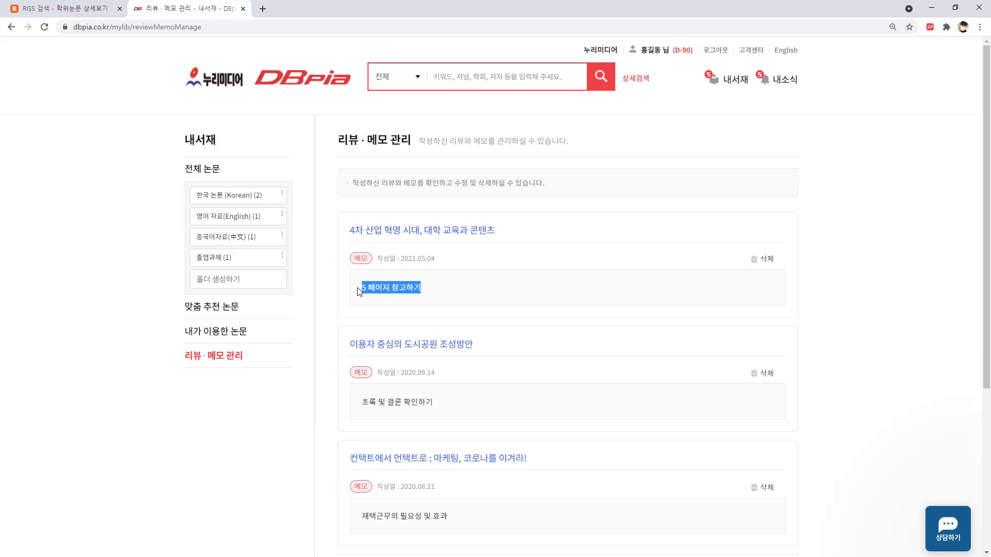
click(676, 260)
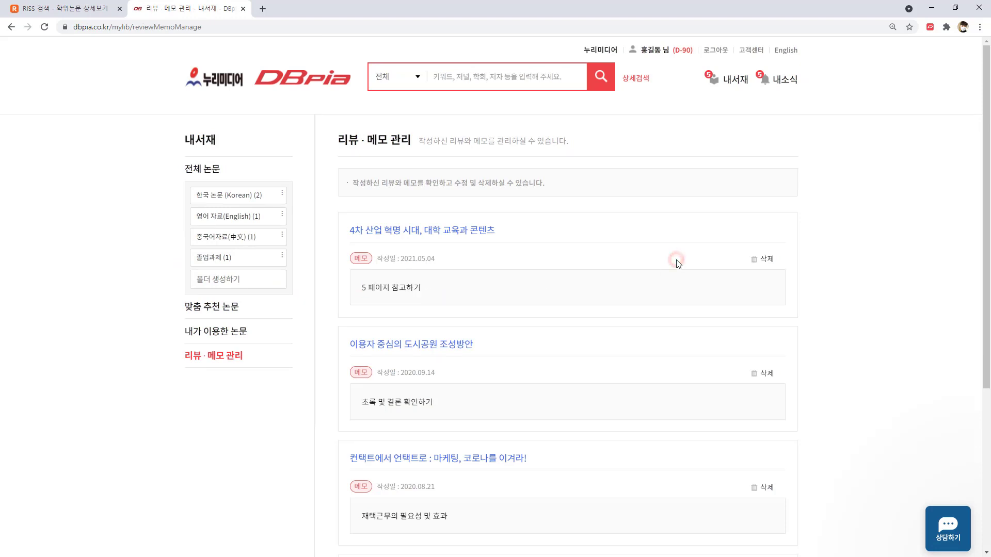
scroll(678, 263, down, 2)
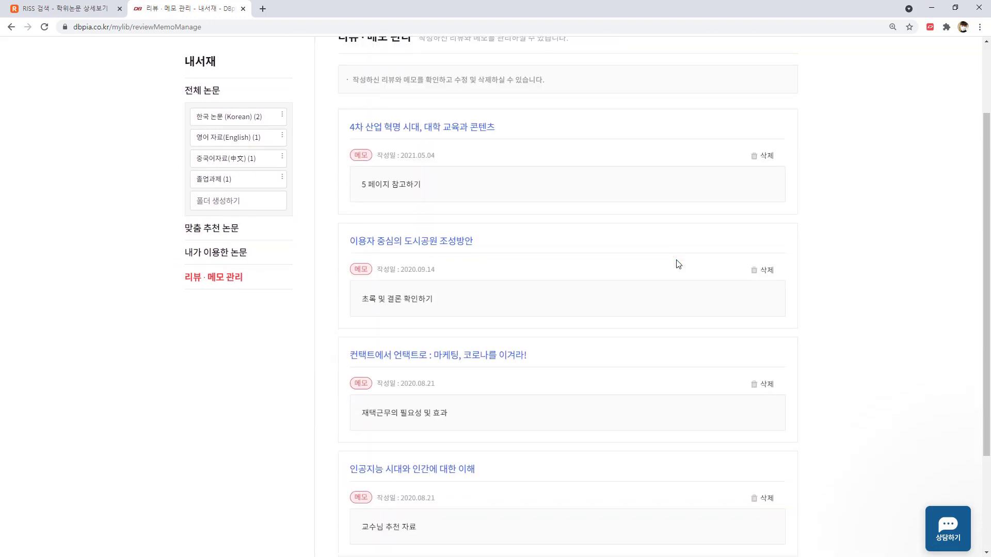
scroll(678, 264, up, 2)
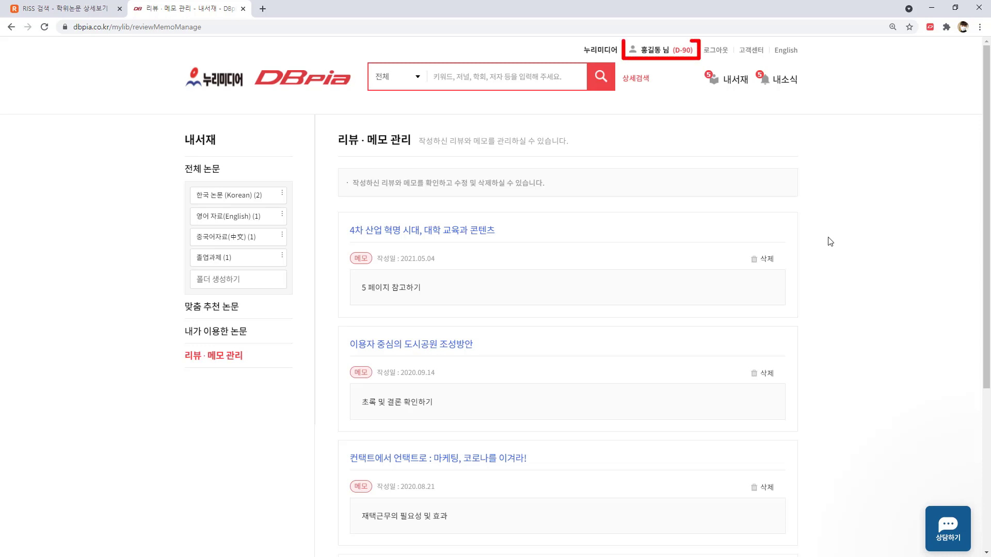
- View the account's 회원 기본 정보, 저자 등록 정보 and SNS 로그인 관리 pages
click(648, 57)
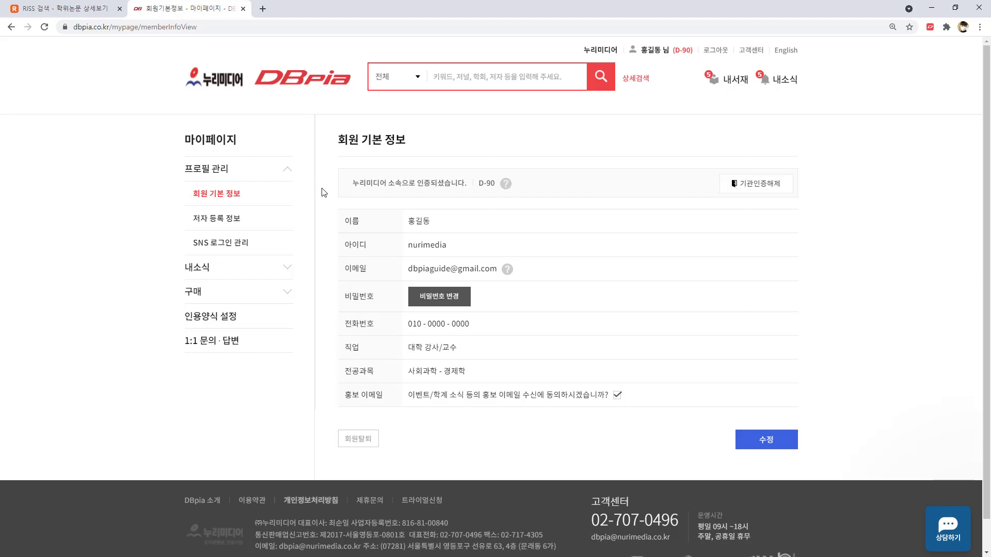
click(221, 219)
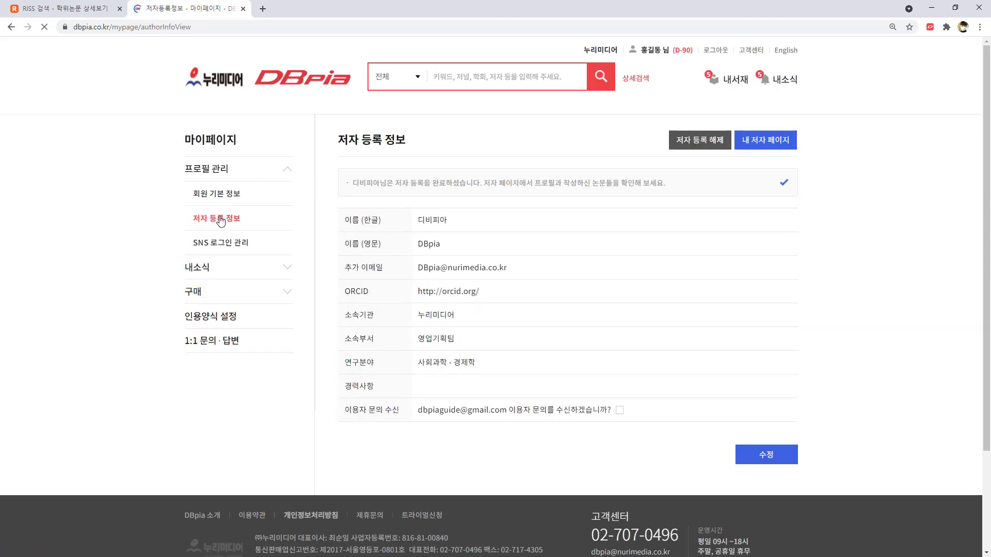
click(219, 243)
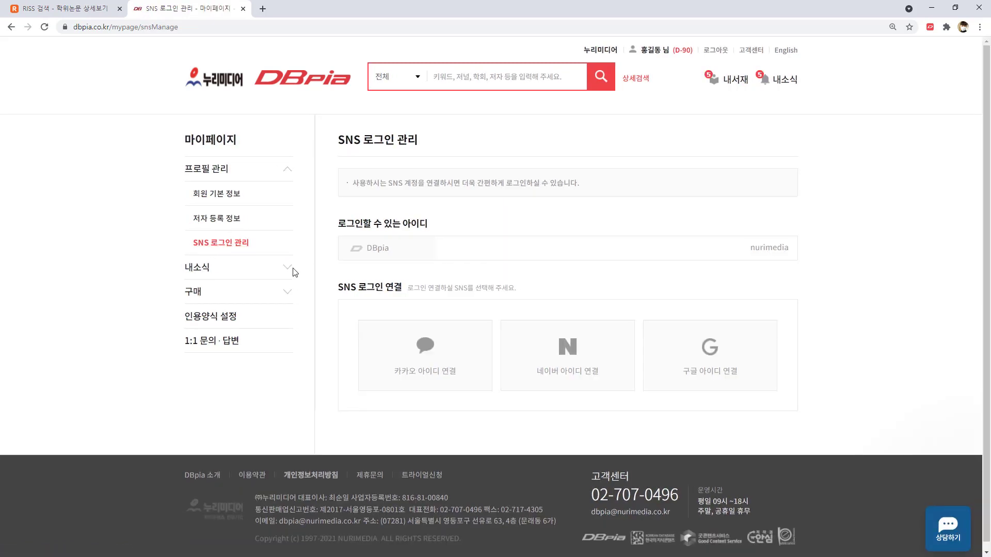
- In 알림 설정, search journals for 경영 and register a 관심저널 알림 for 한국경영과학회지
click(287, 269)
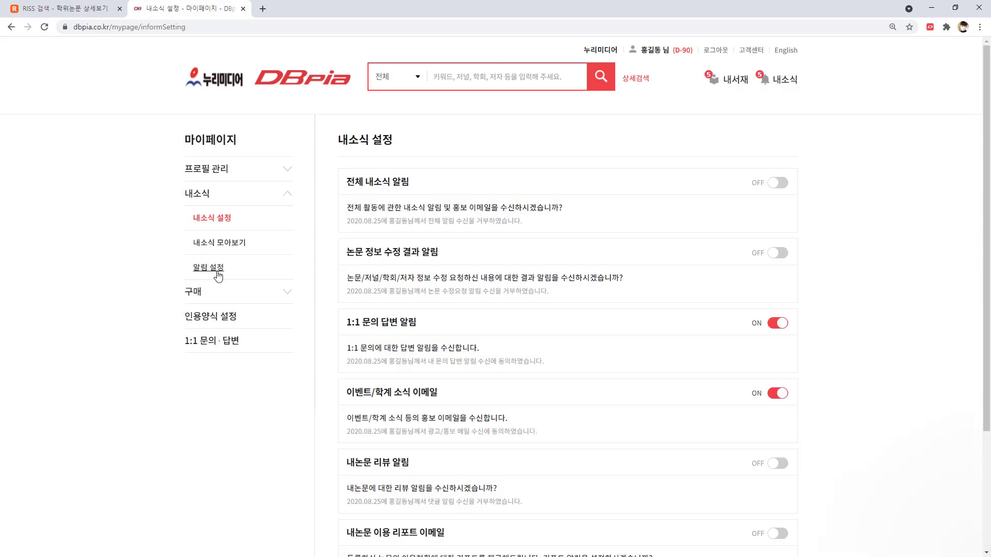
click(217, 275)
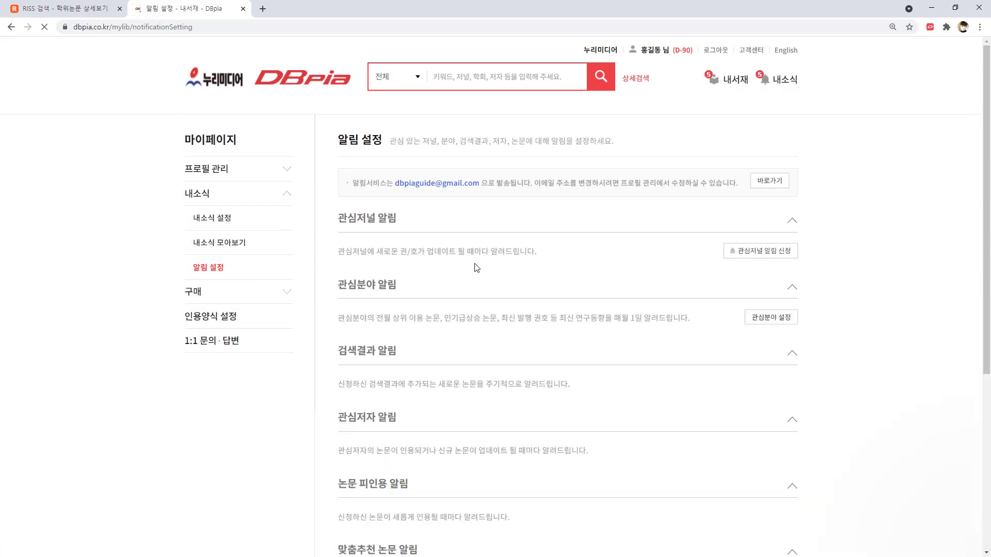
click(772, 258)
click(518, 118)
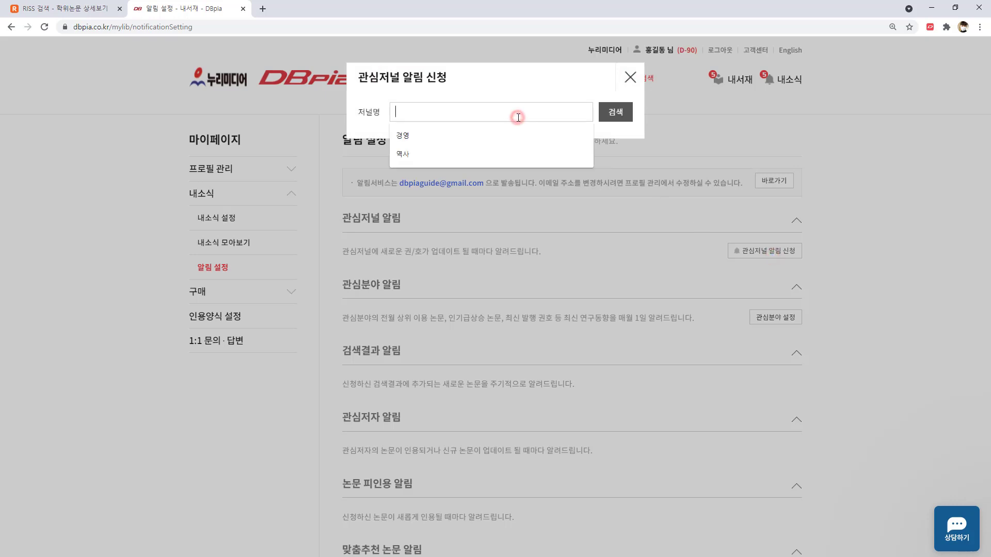
text(ru)
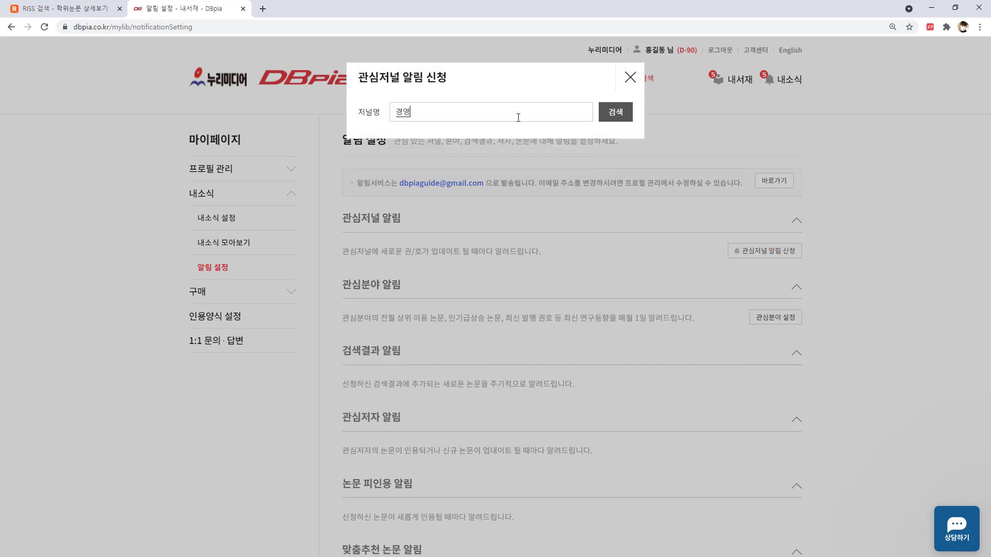
key(Return)
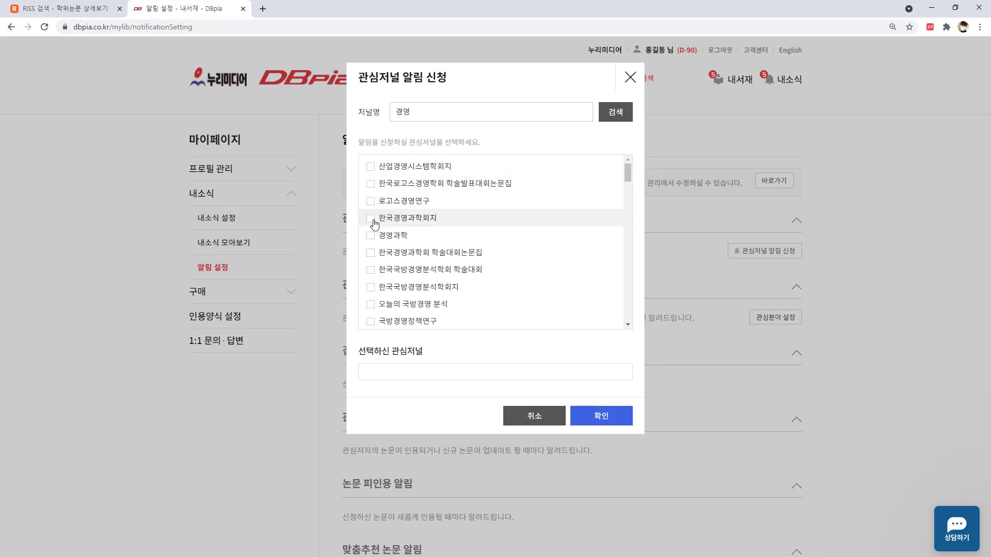
click(371, 218)
click(614, 444)
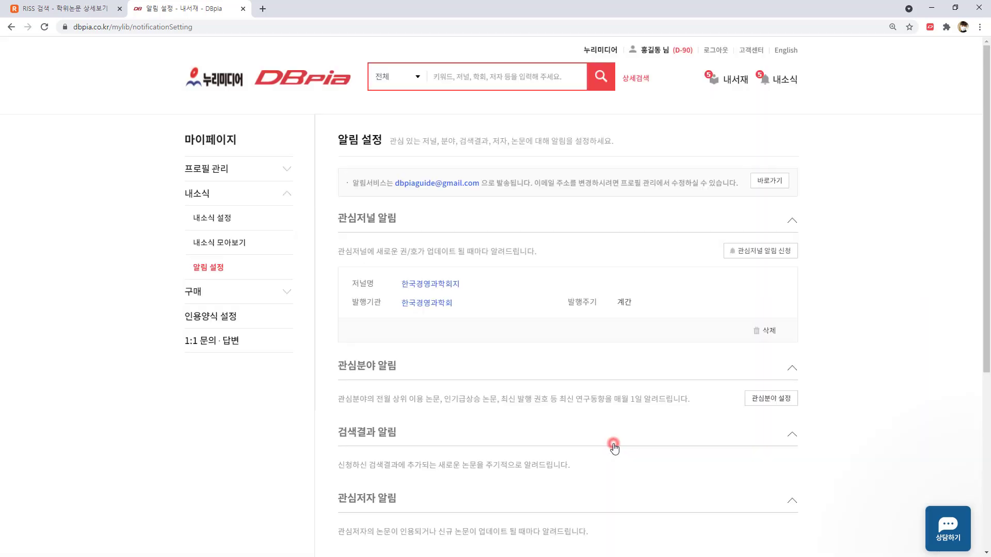
- Set the 관심분야 알림 fields to 철학, 경제학 and 항공우주공학
click(768, 400)
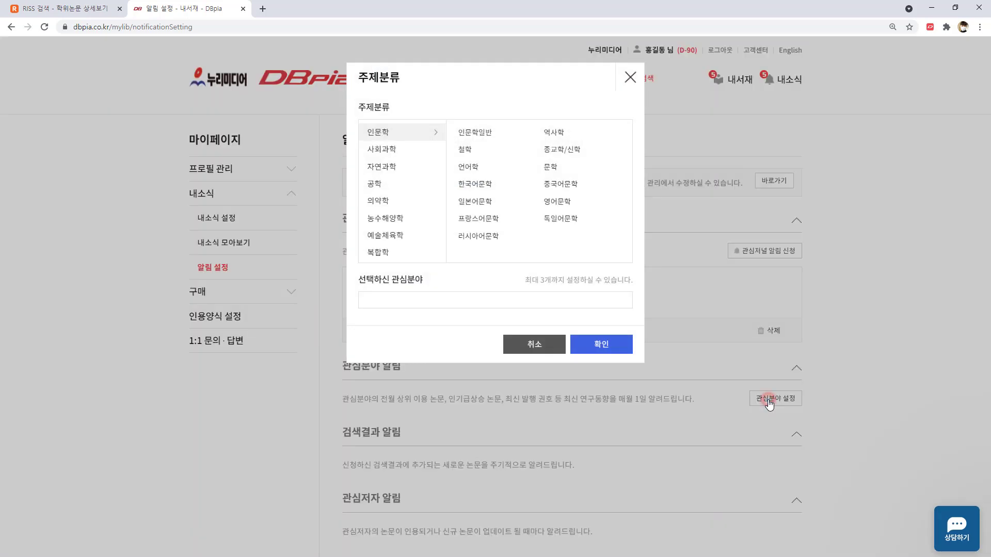
click(465, 149)
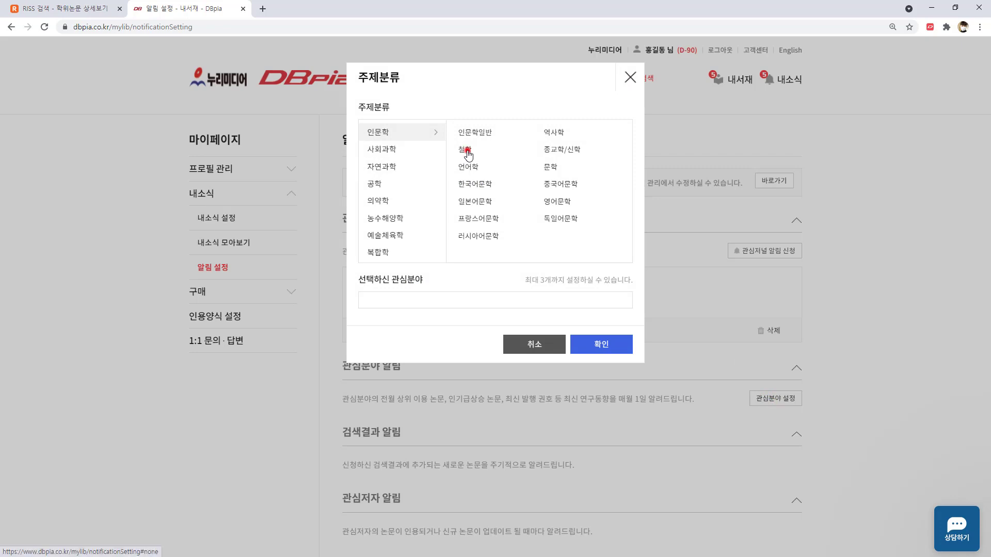
click(396, 153)
click(474, 150)
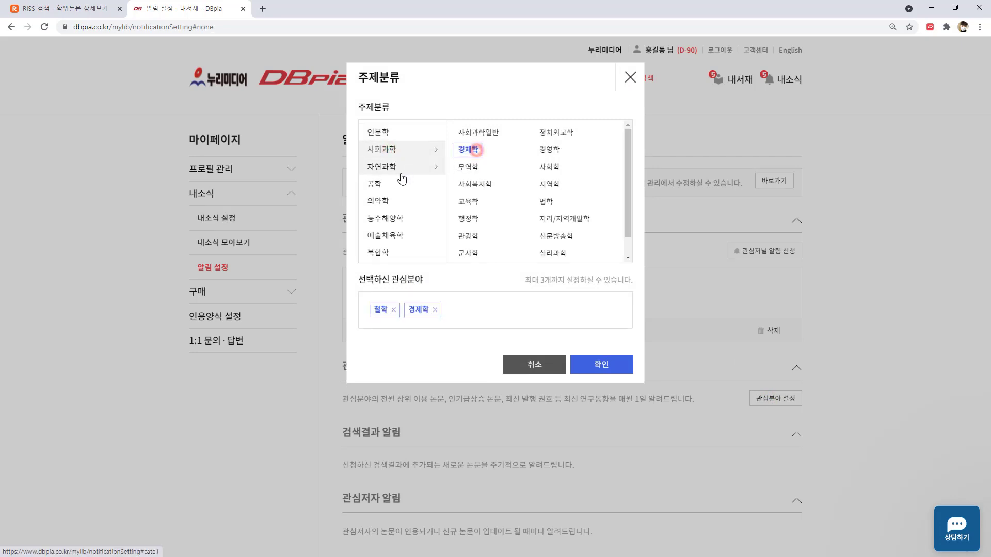
click(374, 184)
click(479, 154)
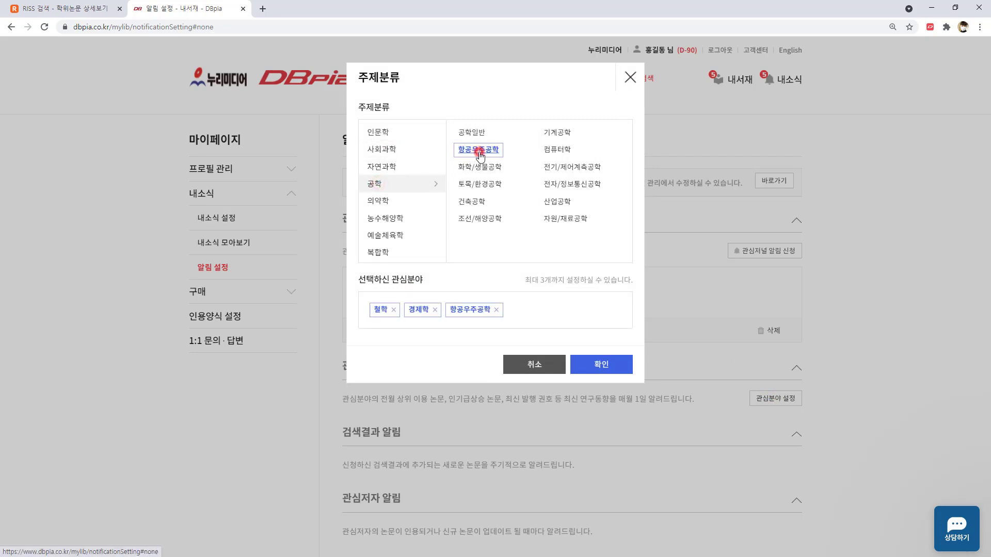
click(602, 365)
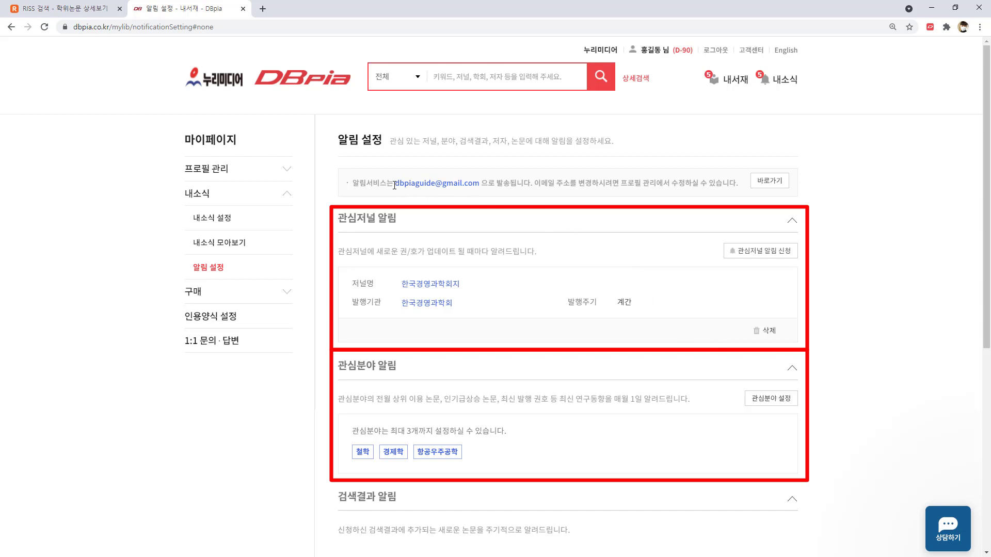
- Check the e-mail address that alerts are sent to and the recent 내소식 notifications
drag(393, 183, 478, 185)
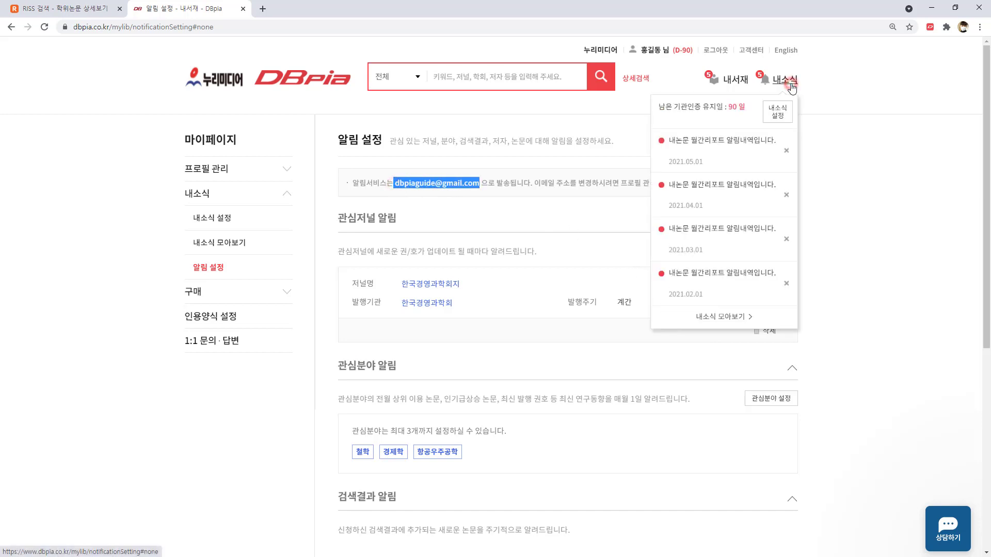
mouse_move(788, 83)
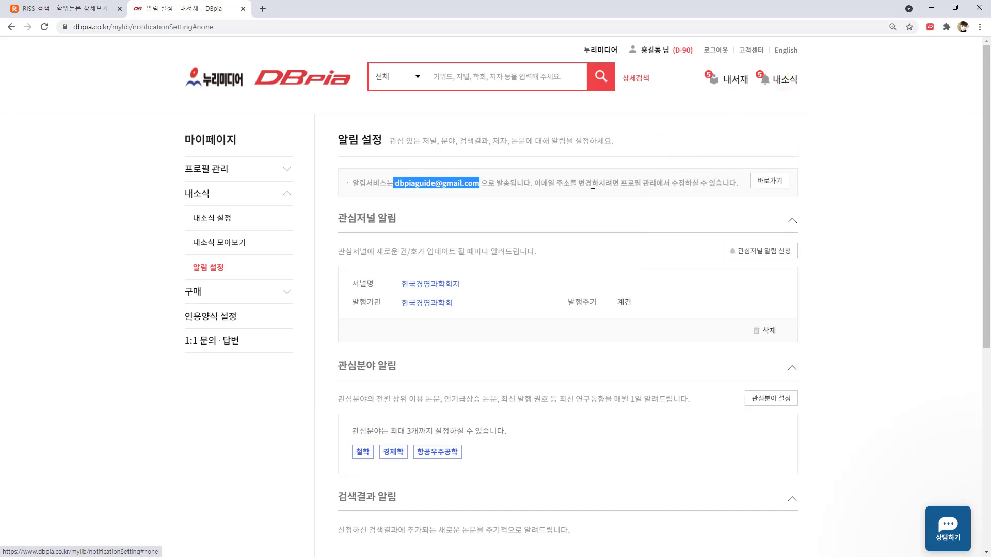
- In 인용양식 설정, import the Chicago, MLA and APA citation formats provided by DBpia
click(219, 317)
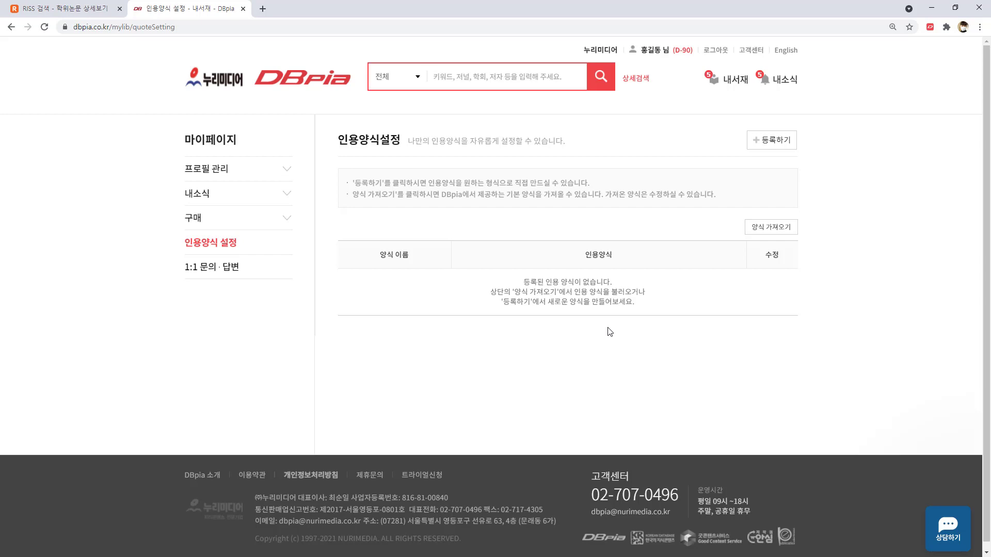
click(760, 233)
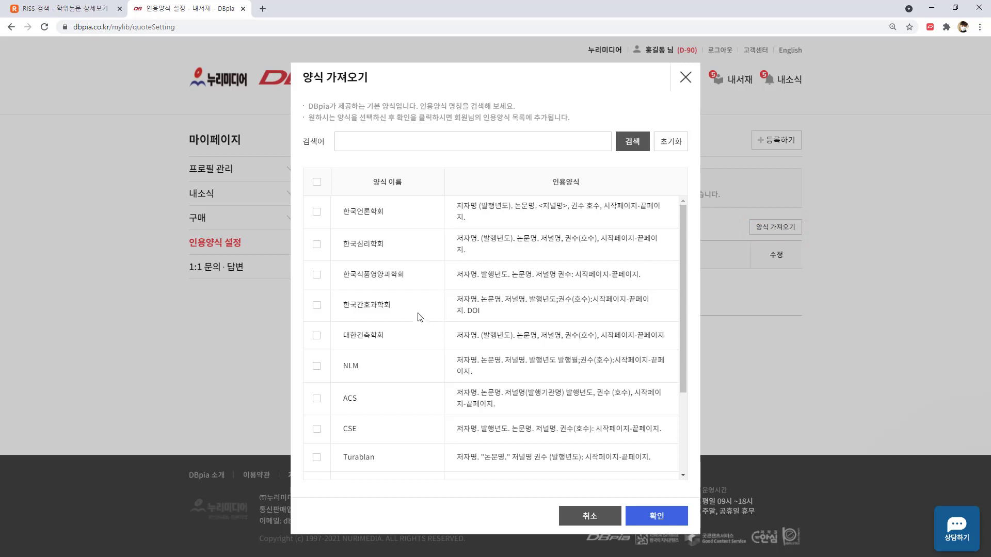
scroll(420, 317, down, 2)
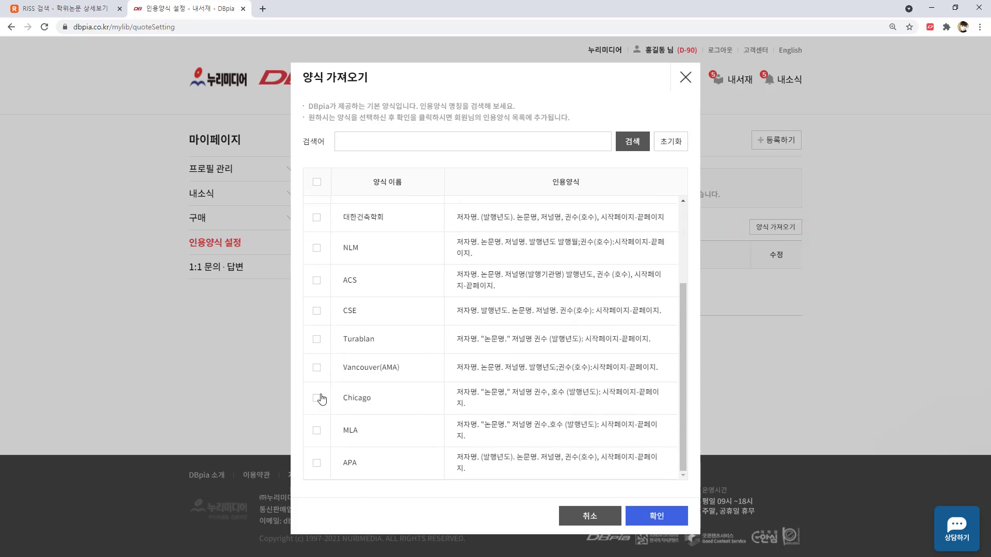
click(317, 398)
click(317, 431)
click(317, 462)
click(653, 515)
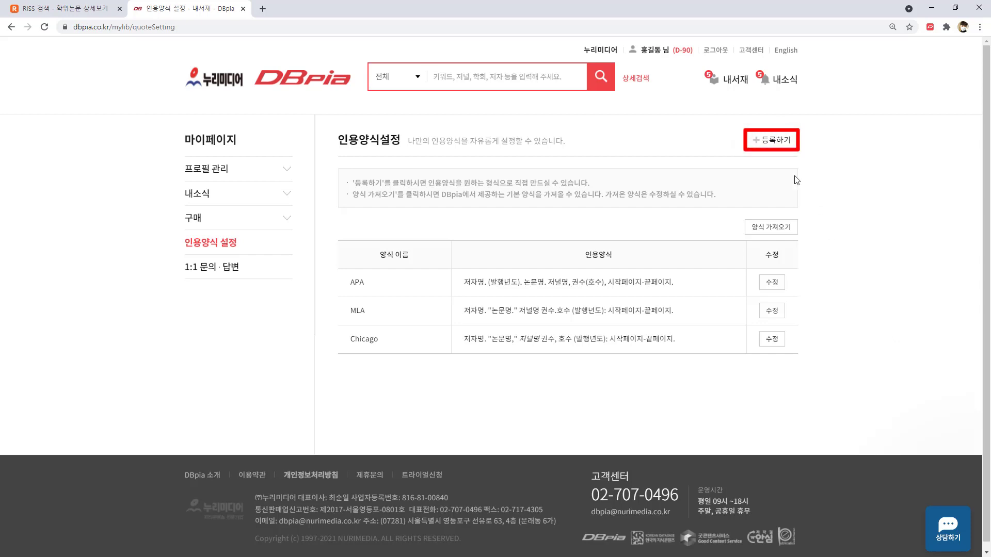
- Start registering a custom citation format with the name 졸업과제용
click(776, 143)
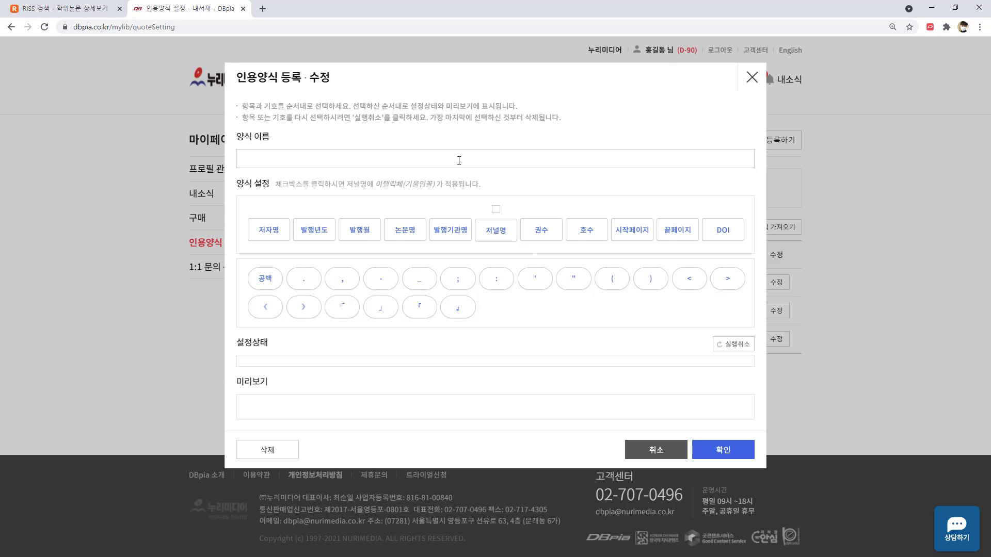
click(292, 160)
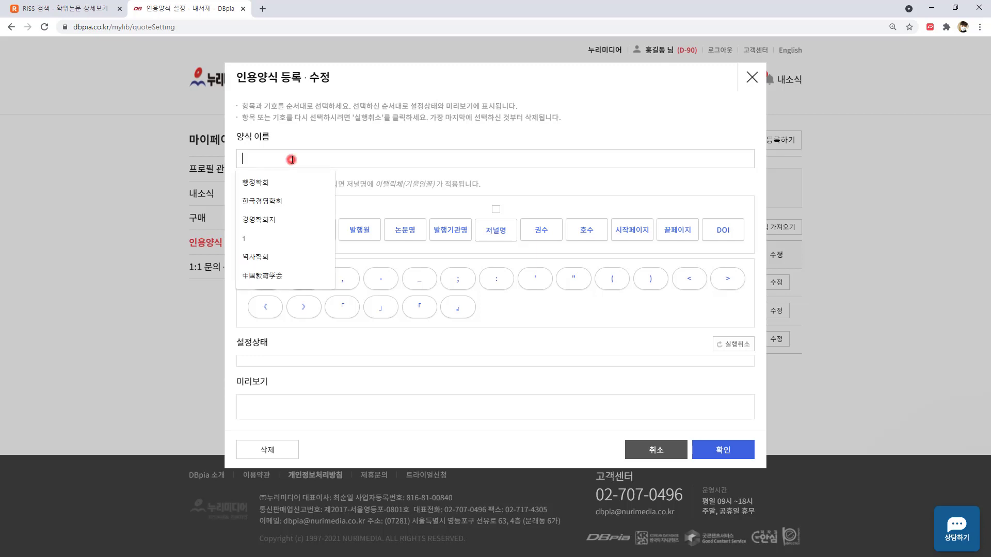
text(ㅈ)
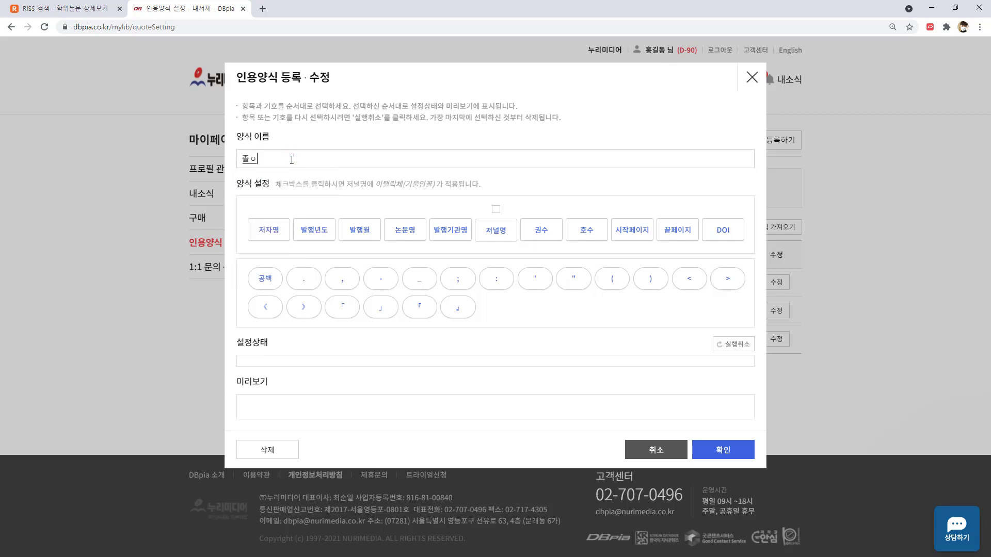
text(업과제용)
- Build the citation format as 저자명, 발행월, 논문명, 저널명 separated by commas, check its preview and save it
click(280, 229)
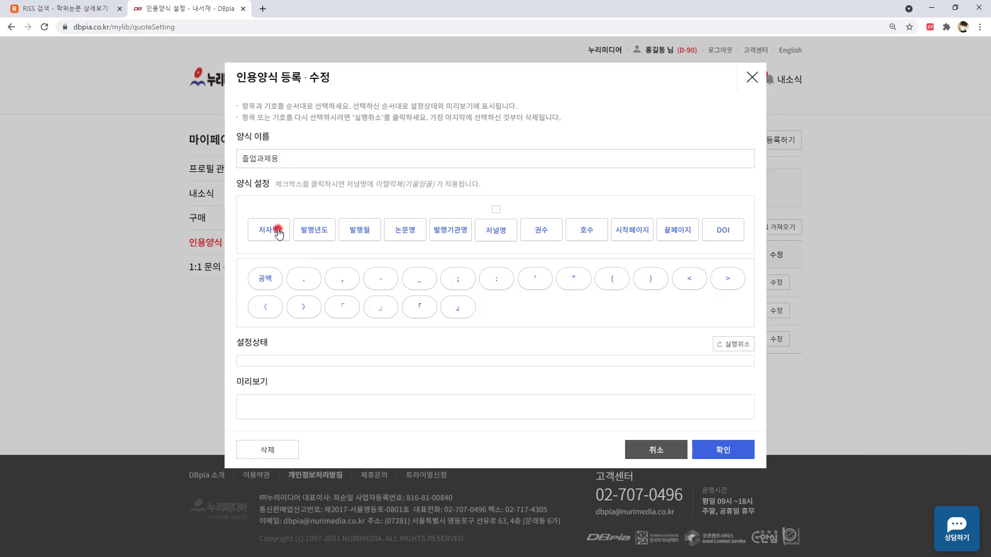
click(345, 279)
click(366, 231)
click(345, 279)
click(413, 232)
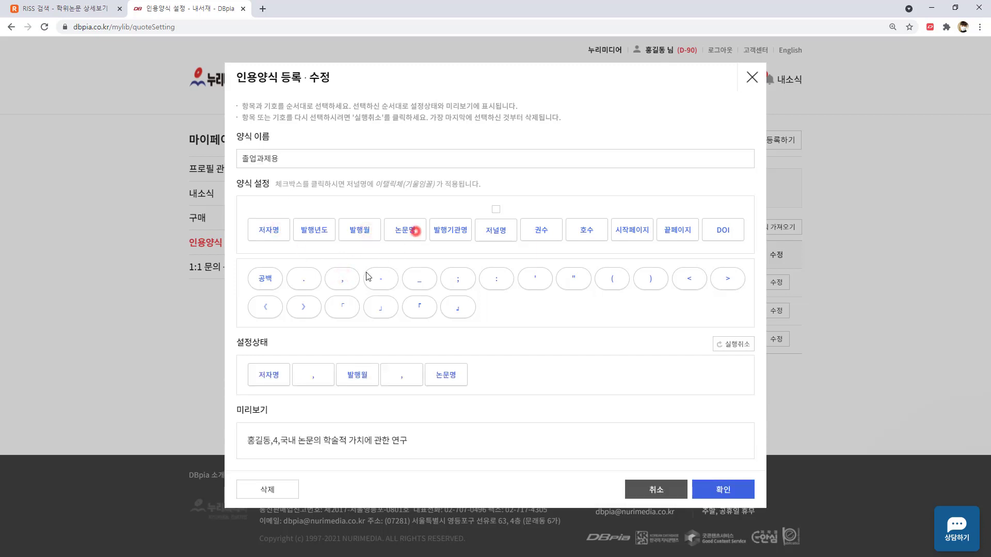
click(341, 280)
click(512, 230)
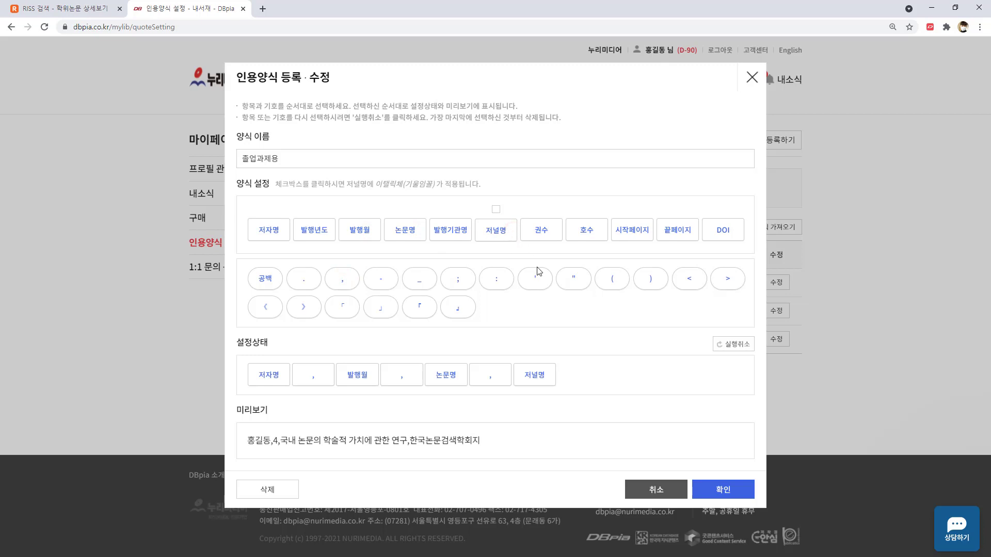
drag(490, 445, 248, 446)
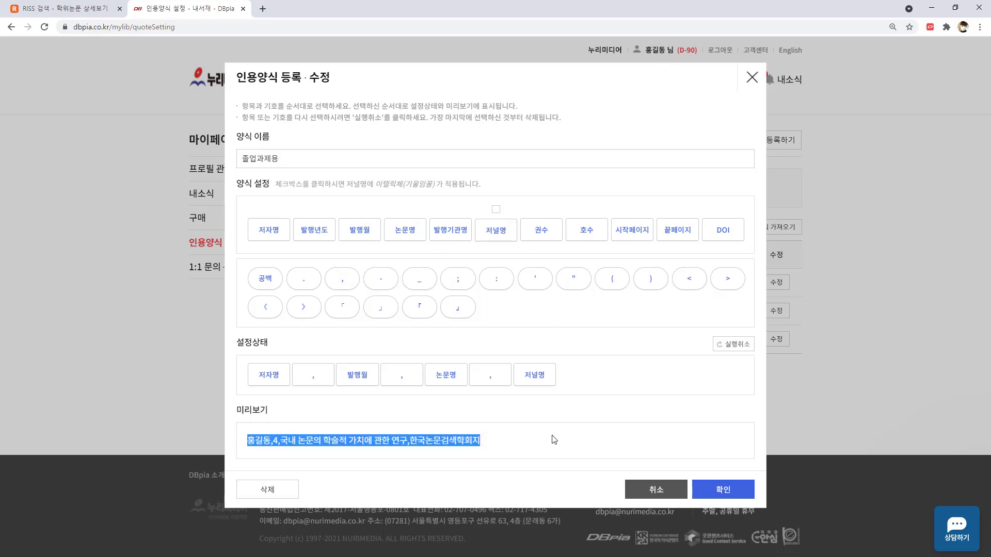
click(600, 448)
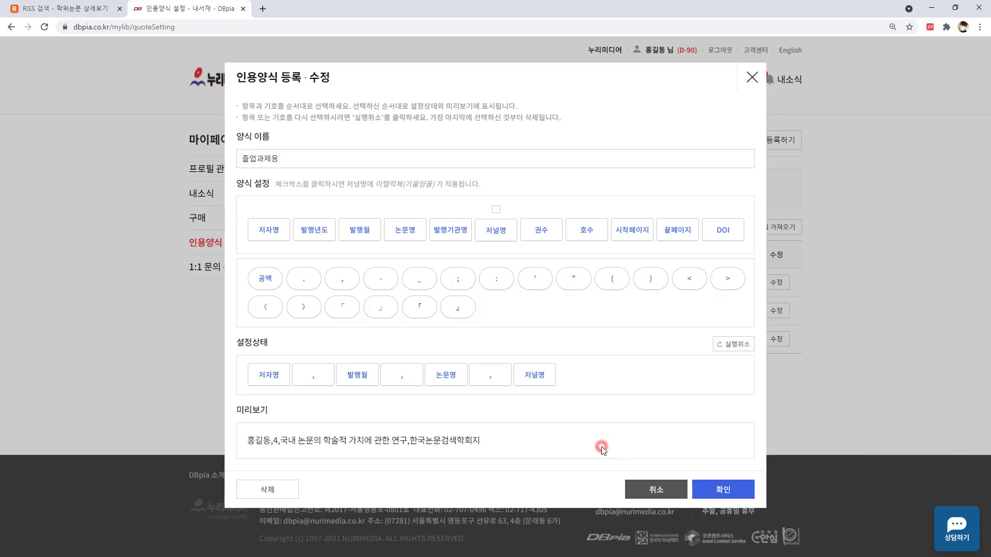
click(716, 489)
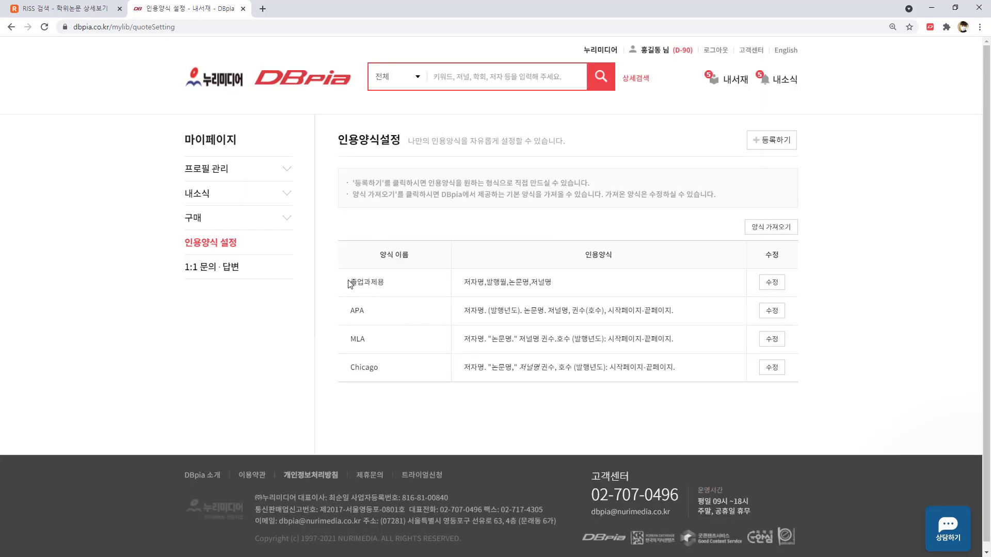
drag(348, 282, 552, 288)
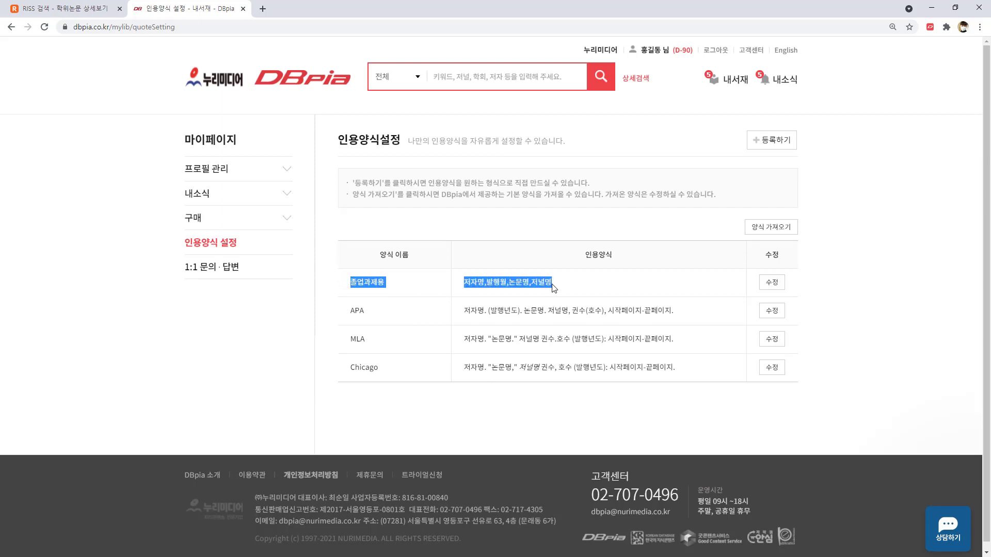
click(668, 285)
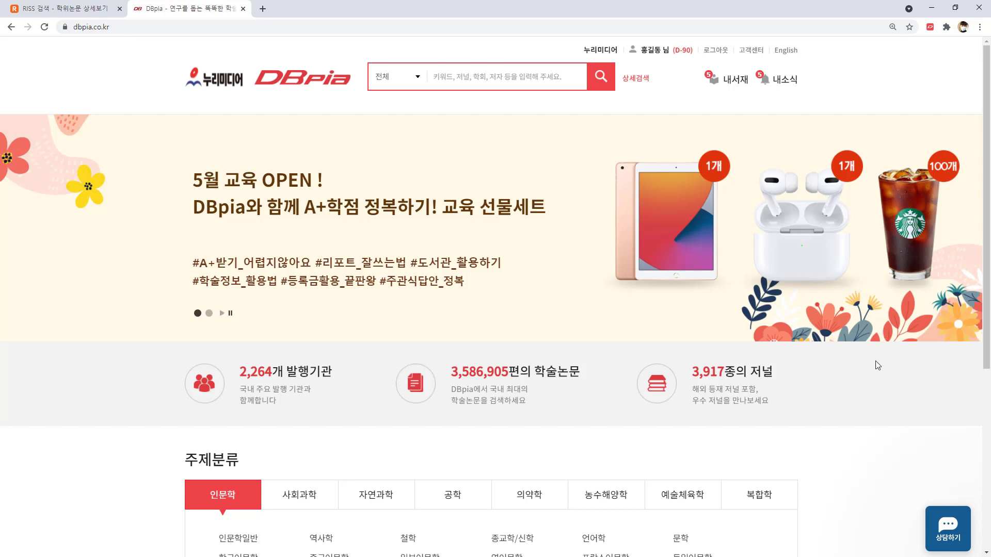
- Browse the subfields of the 주제분류 categories on the DBpia home page, from 사회과학 through 복합학
scroll(877, 365, down, 4)
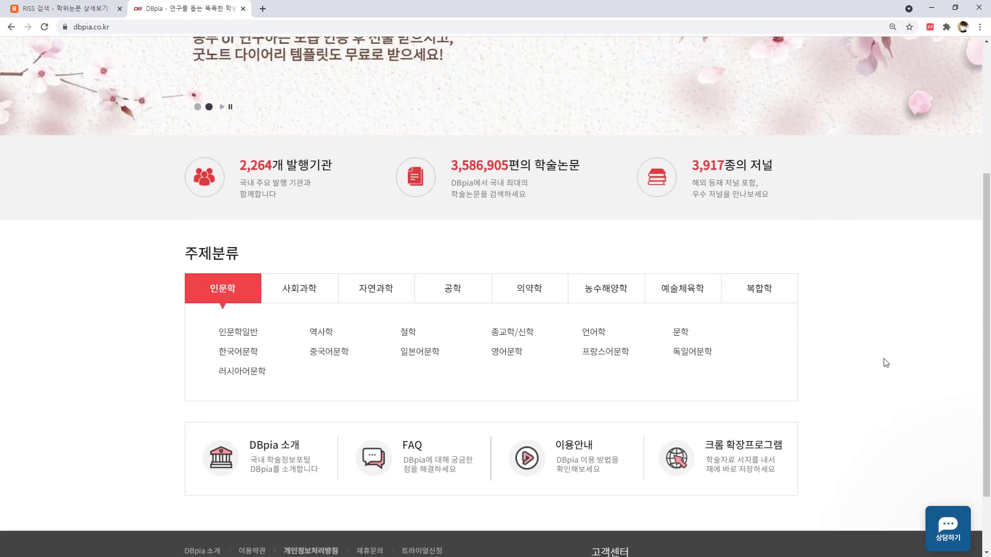
click(313, 290)
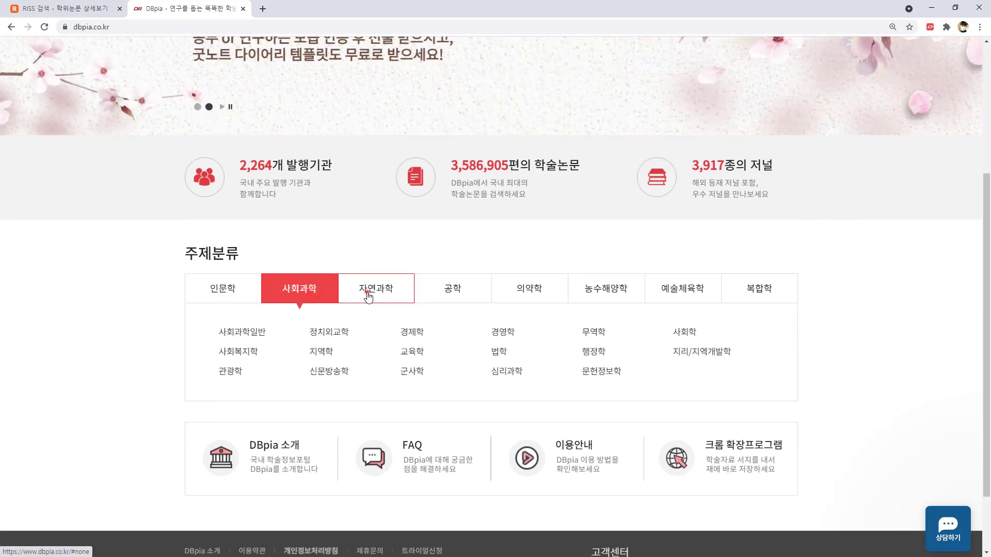
click(367, 297)
click(453, 293)
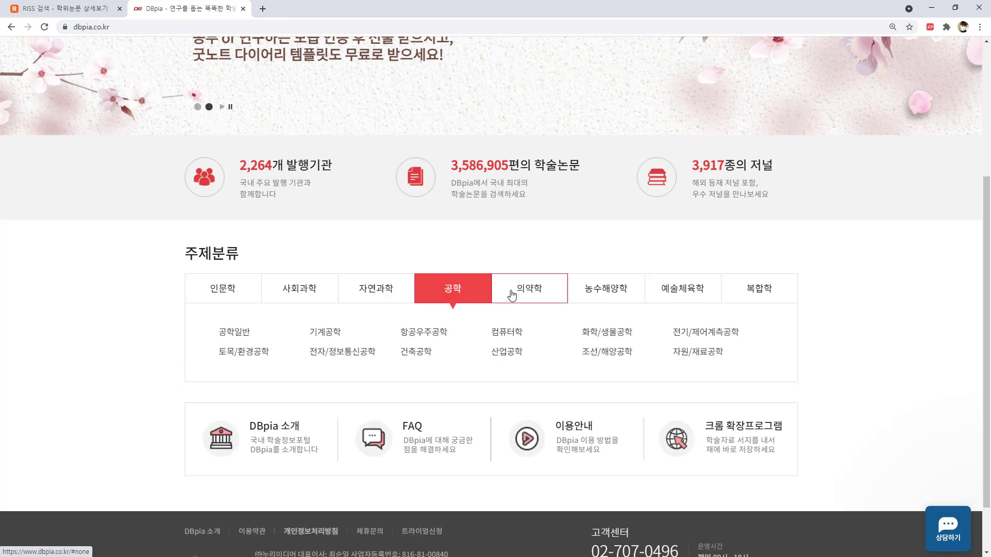
click(512, 295)
click(611, 292)
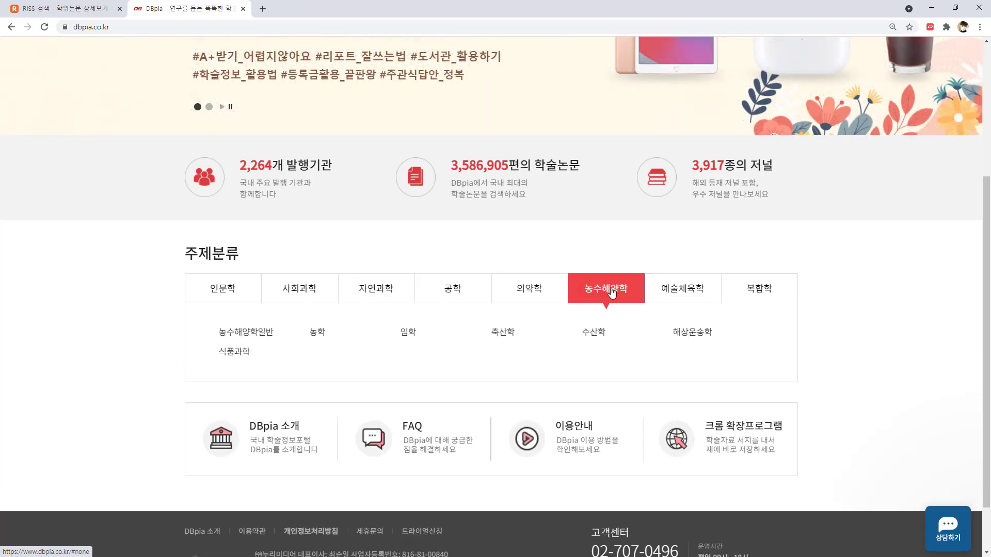
click(671, 287)
click(751, 291)
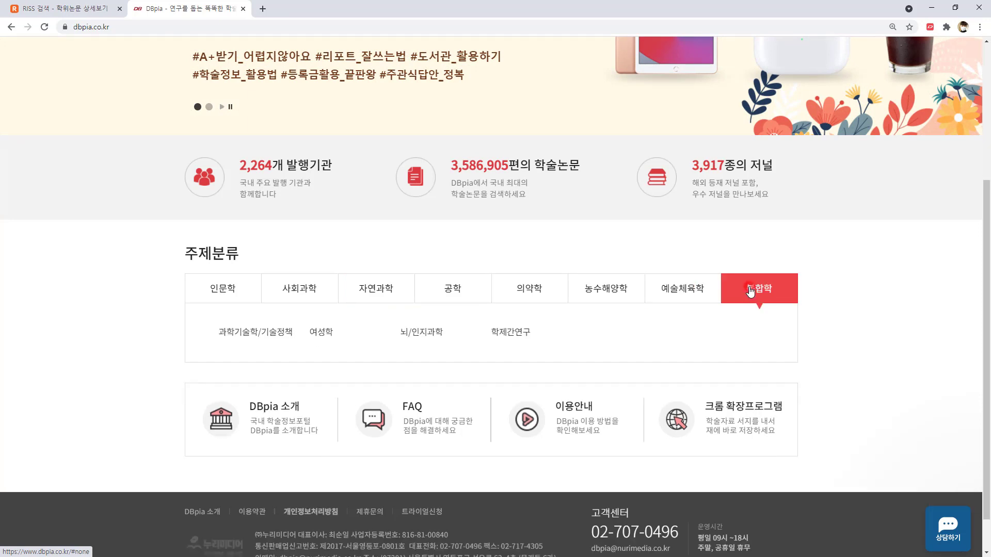
click(696, 290)
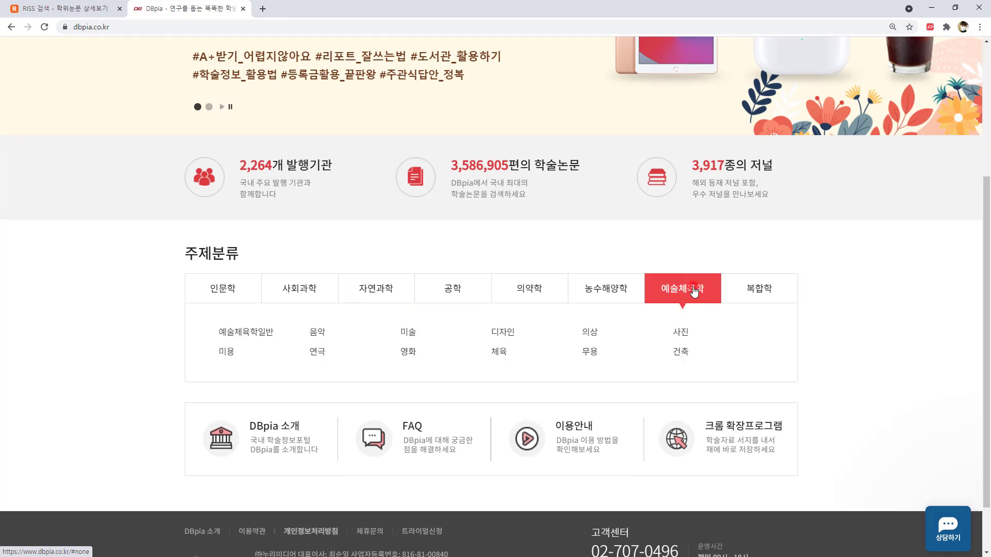
click(613, 292)
click(471, 295)
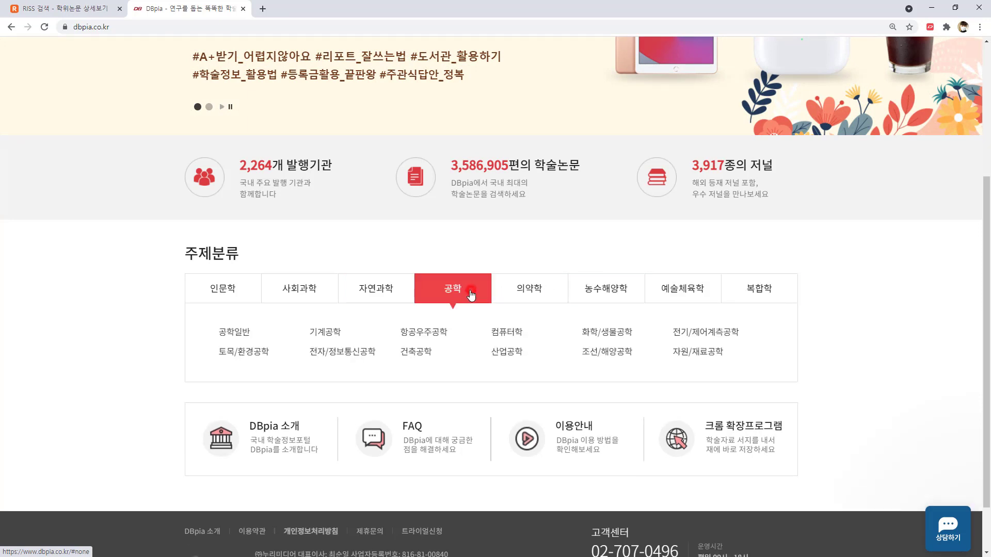
click(385, 293)
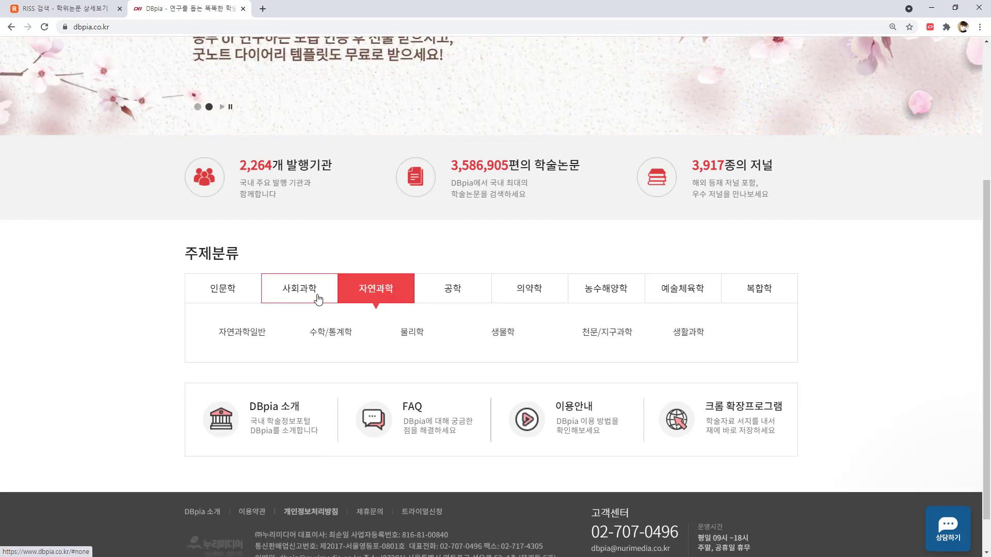
- Open the 교육학 subject page under 사회과학 and review its 논문, 저널 and 저자 TOP5 lists and 주요 연구 키워드
click(300, 297)
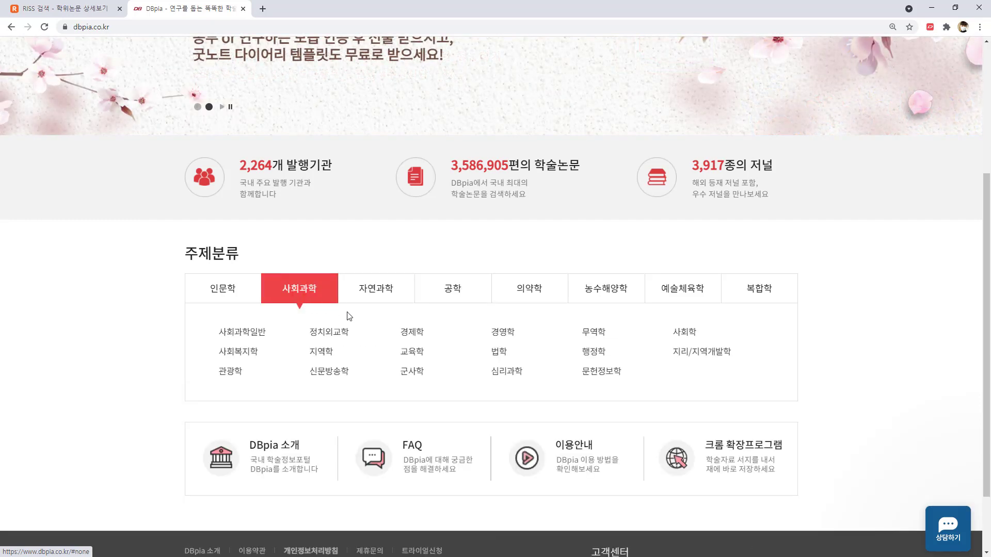
click(416, 355)
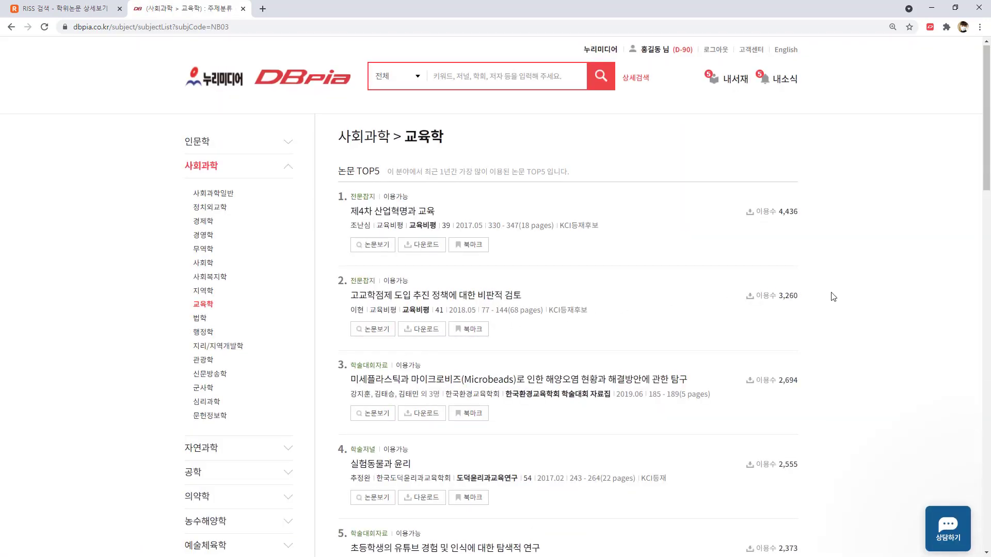
scroll(833, 297, down, 1)
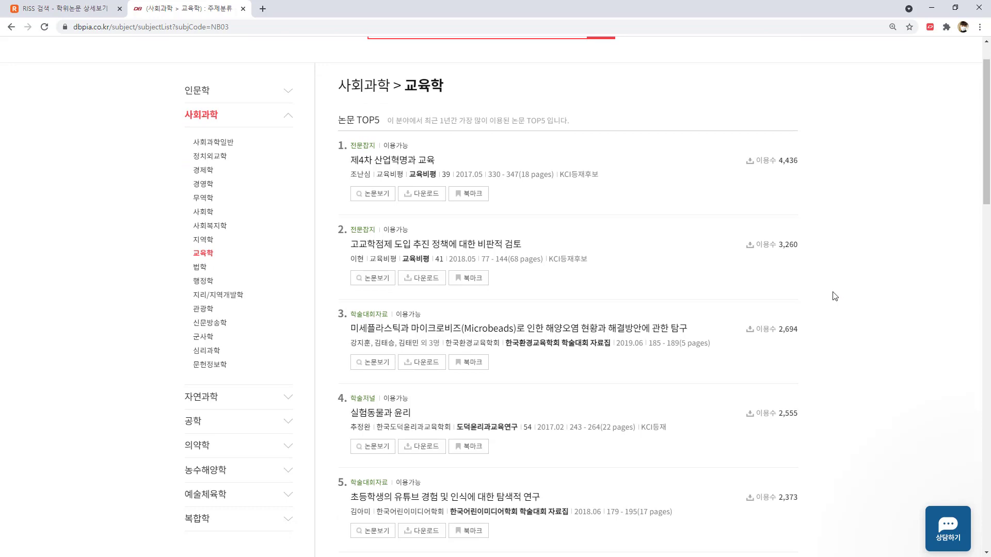
scroll(834, 296, down, 7)
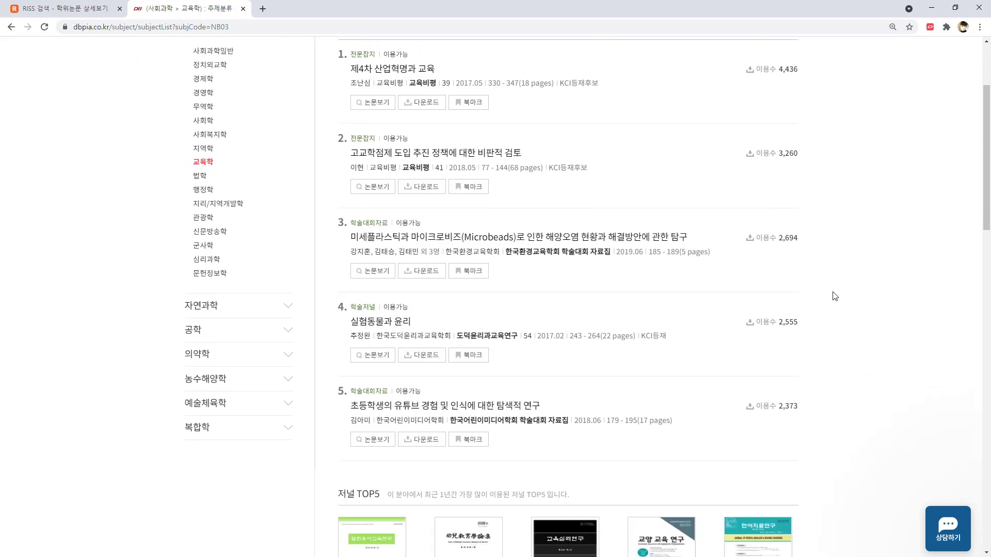
scroll(834, 296, down, 3)
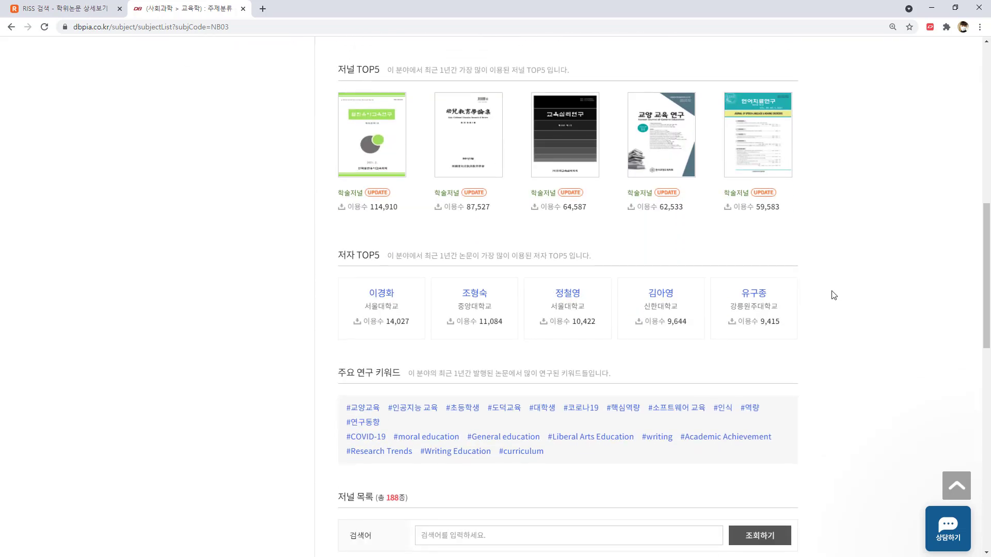
- Open the top-ranked journal 열린유아교육연구 from 저널 TOP5 and review its details, most-used papers and author rankings
scroll(833, 293, down, 1)
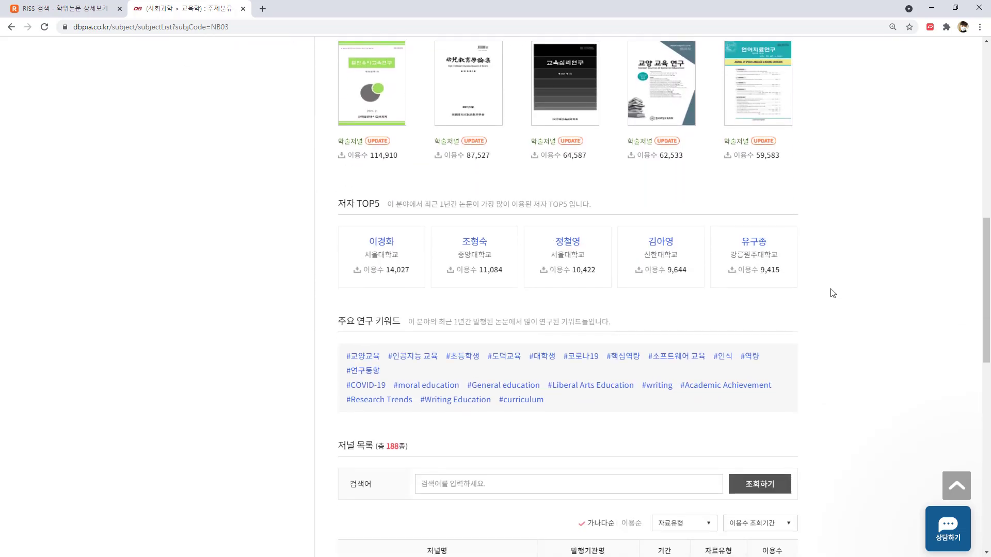
scroll(832, 293, down, 1)
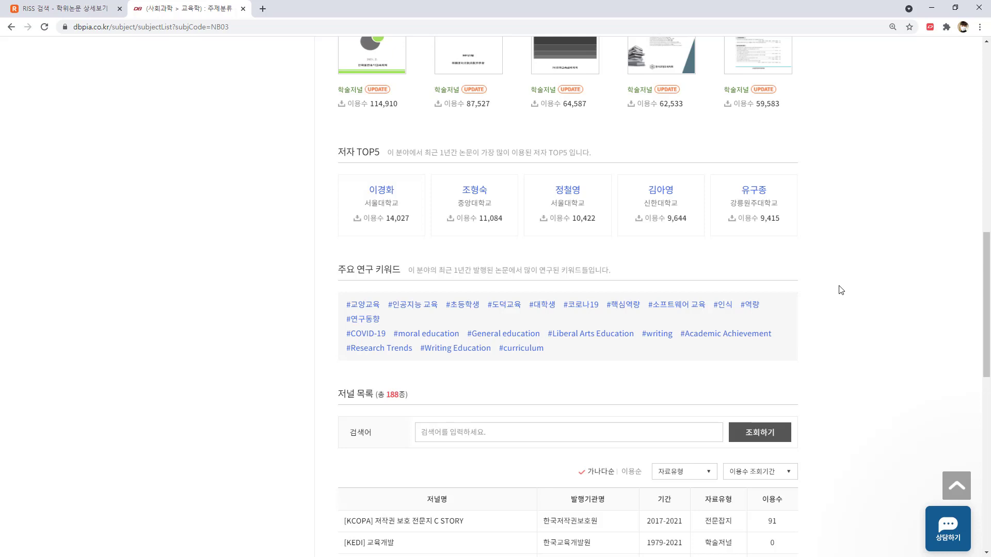
scroll(841, 290, up, 3)
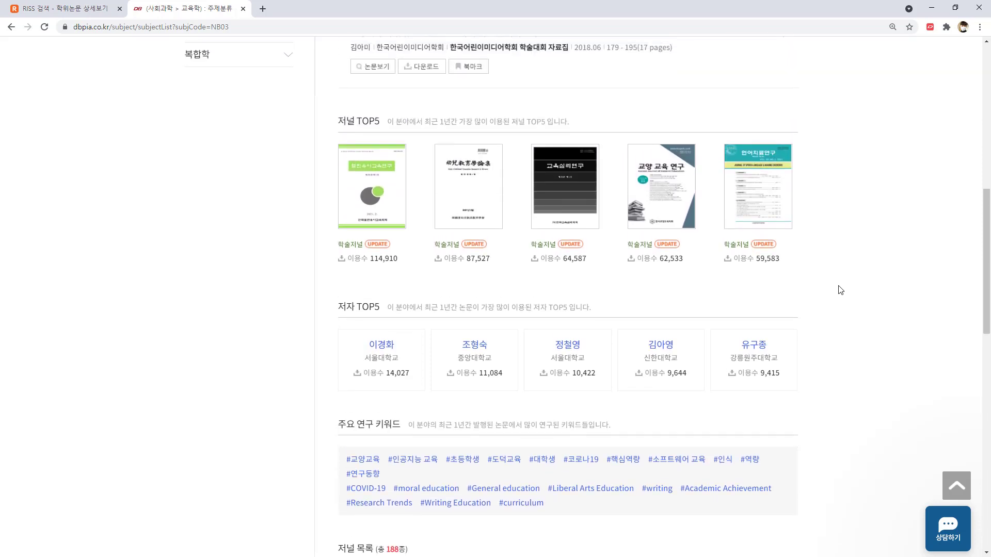
click(393, 216)
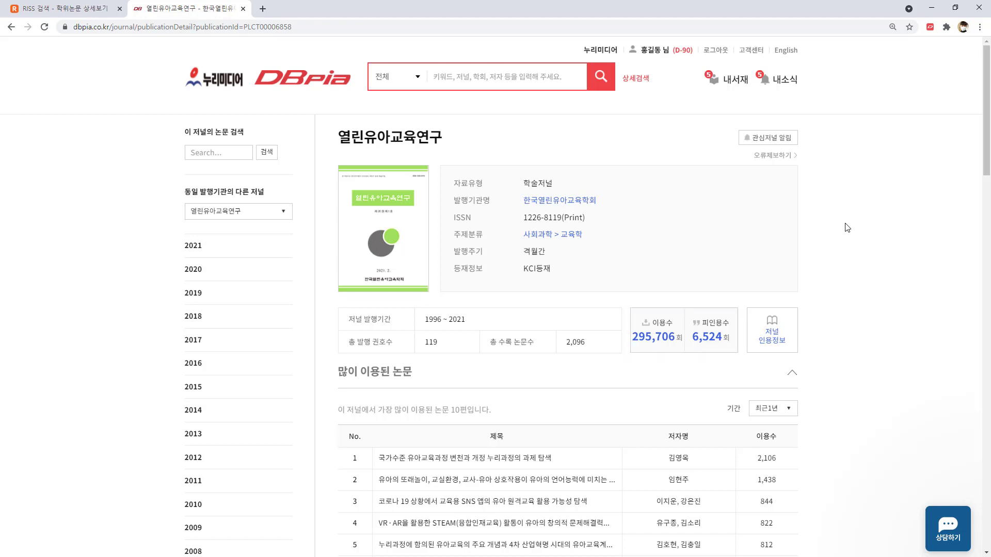
scroll(847, 228, down, 4)
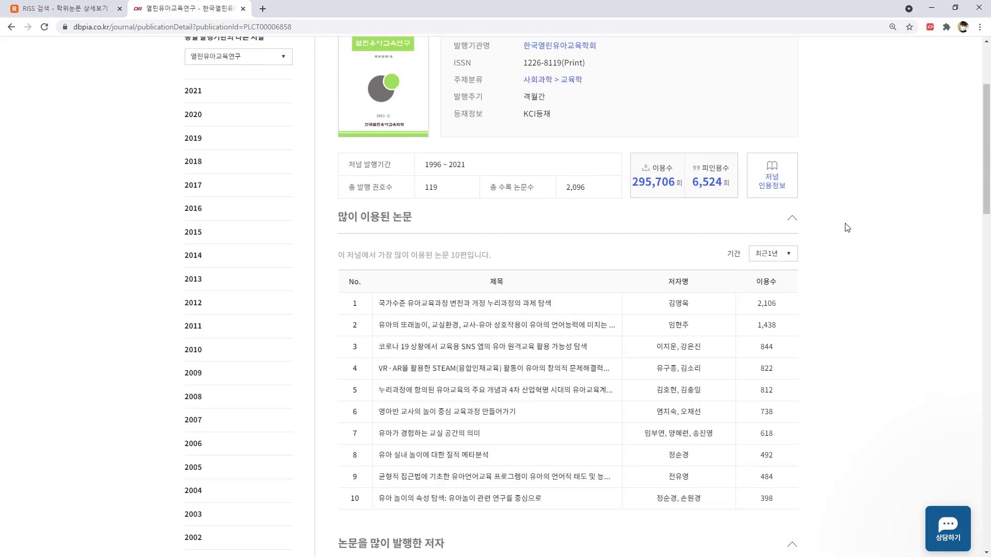
scroll(847, 228, down, 7)
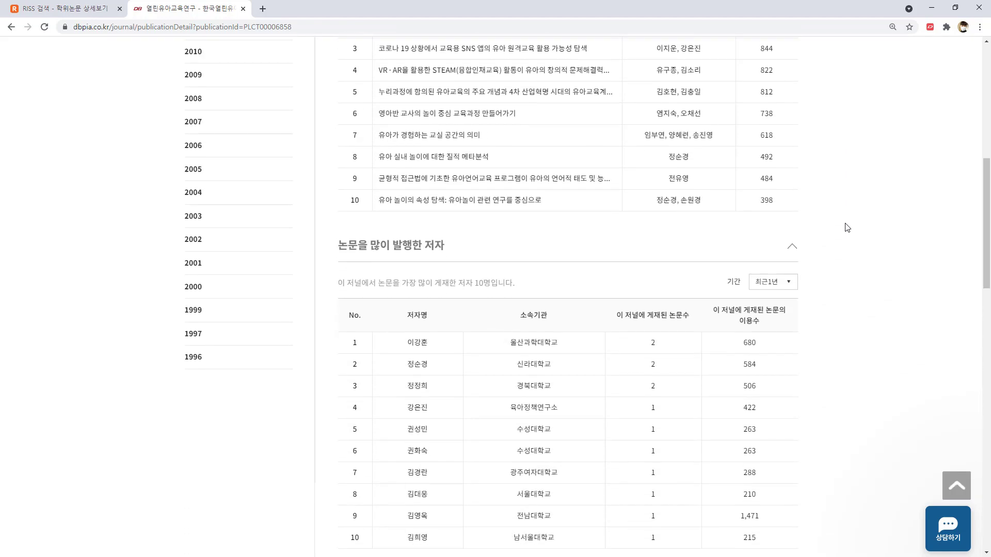
scroll(847, 228, down, 7)
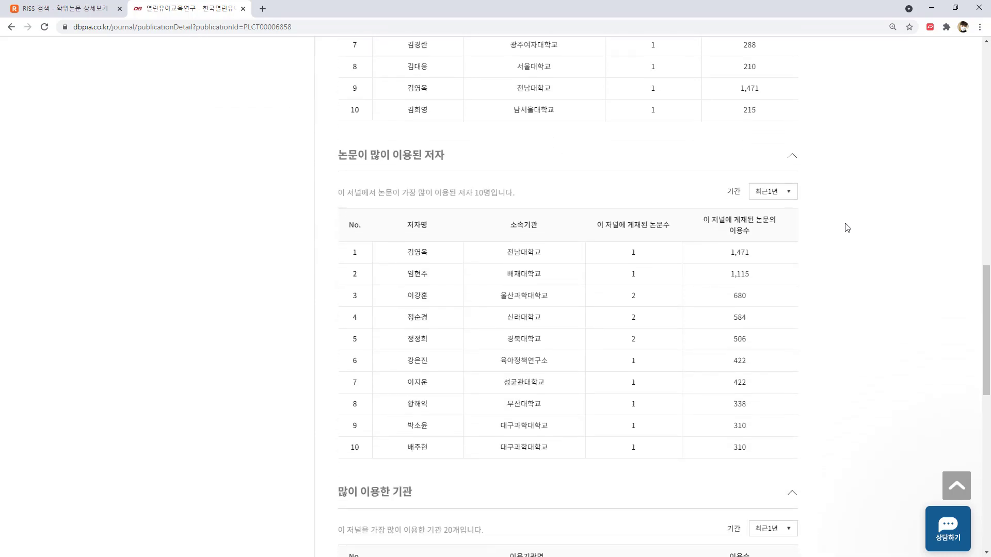
scroll(847, 228, up, 12)
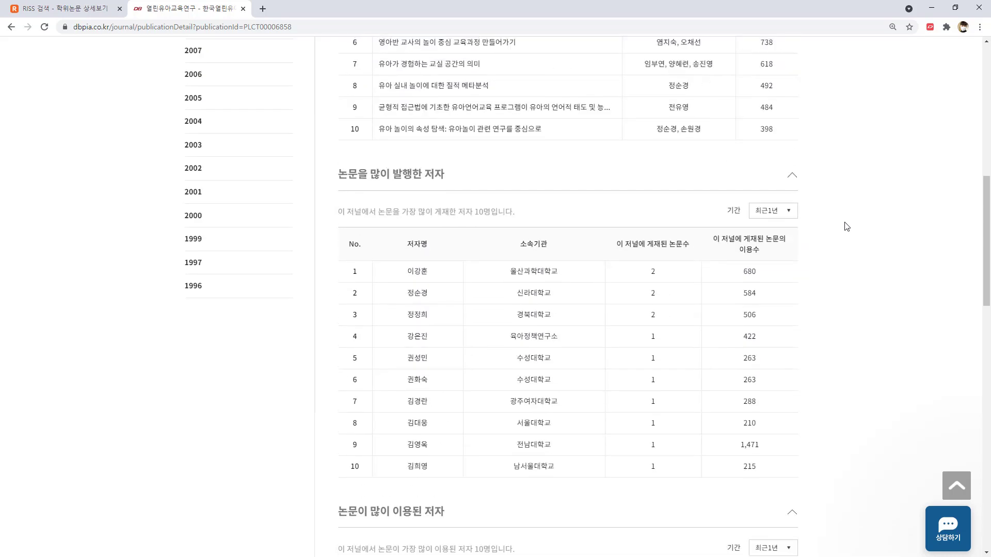
scroll(847, 228, up, 6)
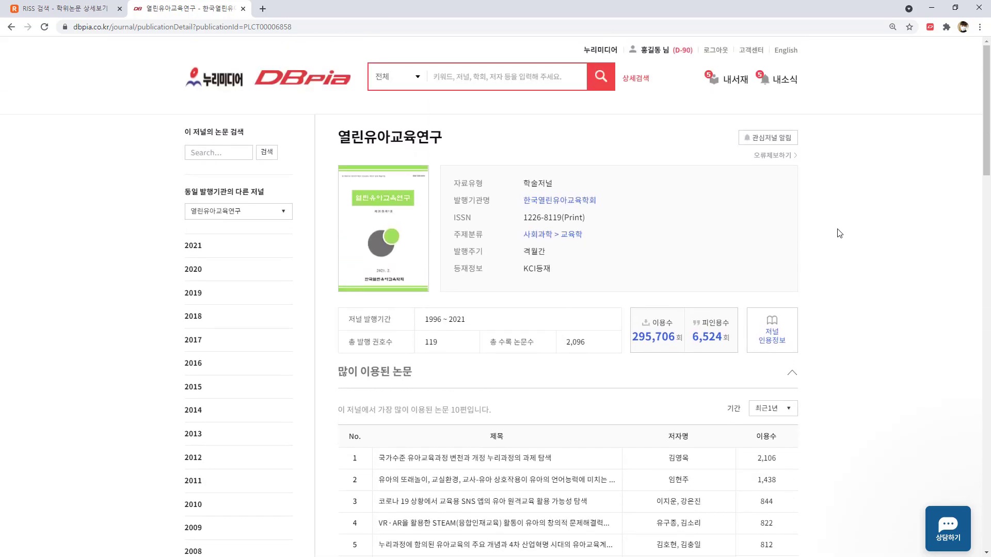
- Return to the 교육학 subject page, open the first-ranked author in 저자 TOP5 and review the profile and research keywords
key(alt+Left)
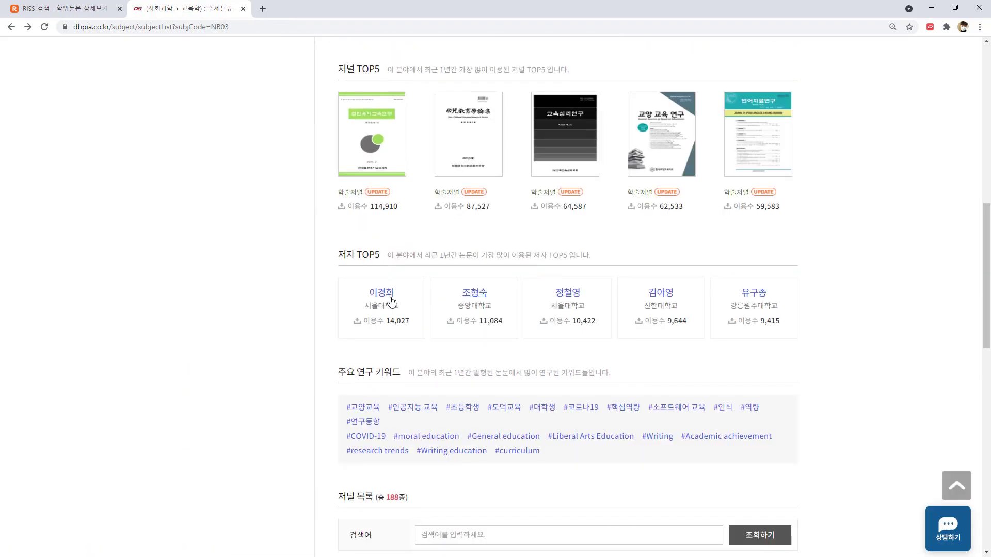
click(382, 295)
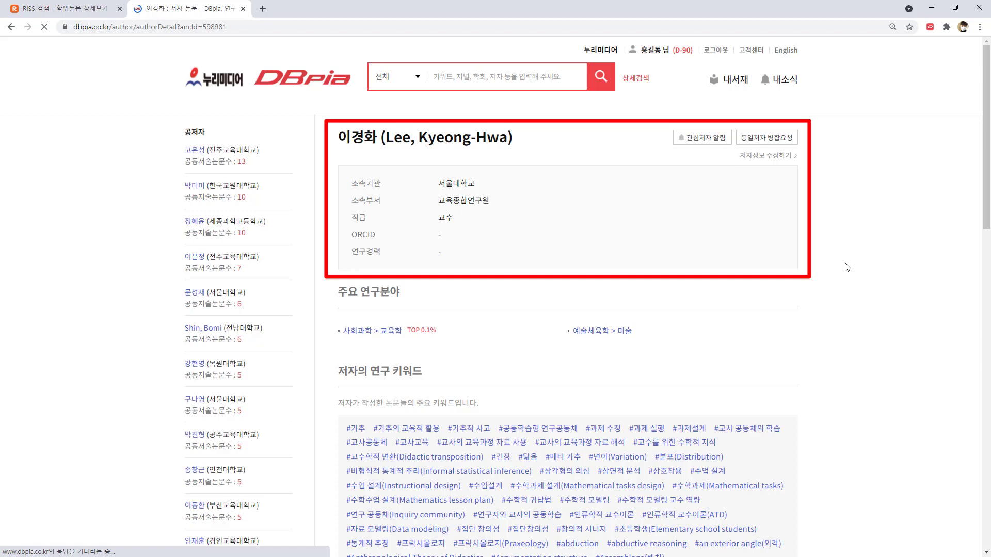
scroll(847, 266, down, 3)
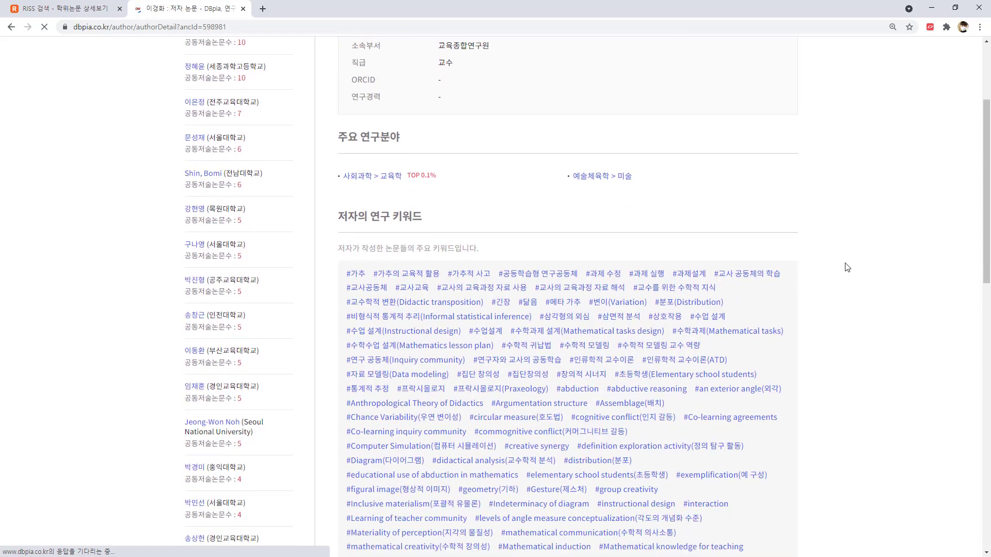
scroll(847, 267, down, 4)
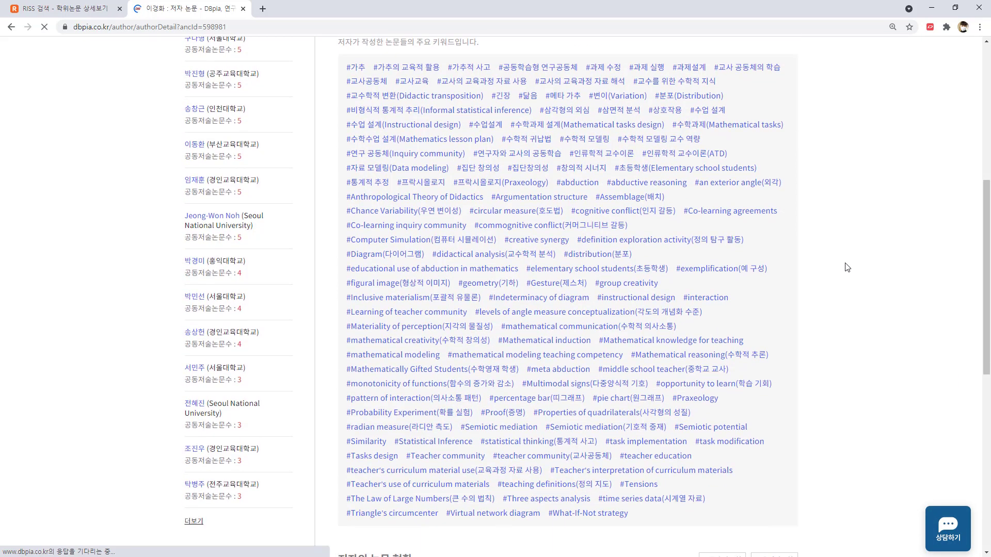
- List the author's papers in 저자의 논문 현황 for publication years 1994 to 2021
scroll(847, 267, down, 8)
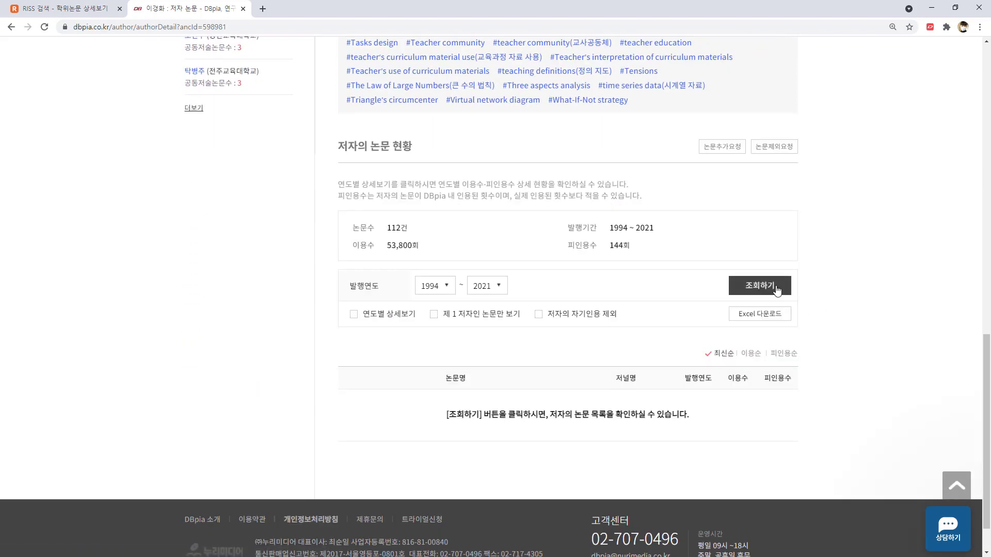
click(776, 291)
scroll(825, 278, down, 1)
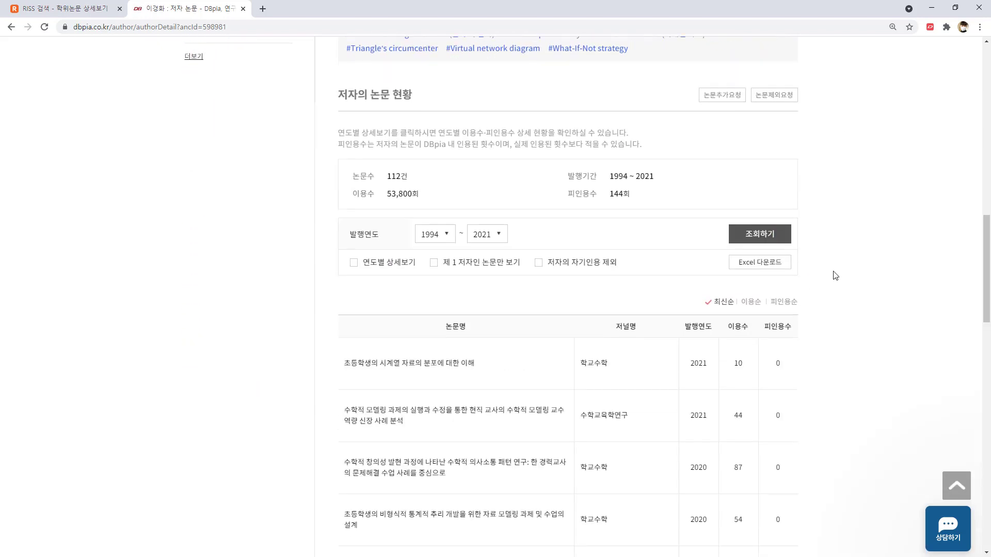
- Register a 관심저자 알림 for this author with the alert type 신규 논문
scroll(839, 275, up, 12)
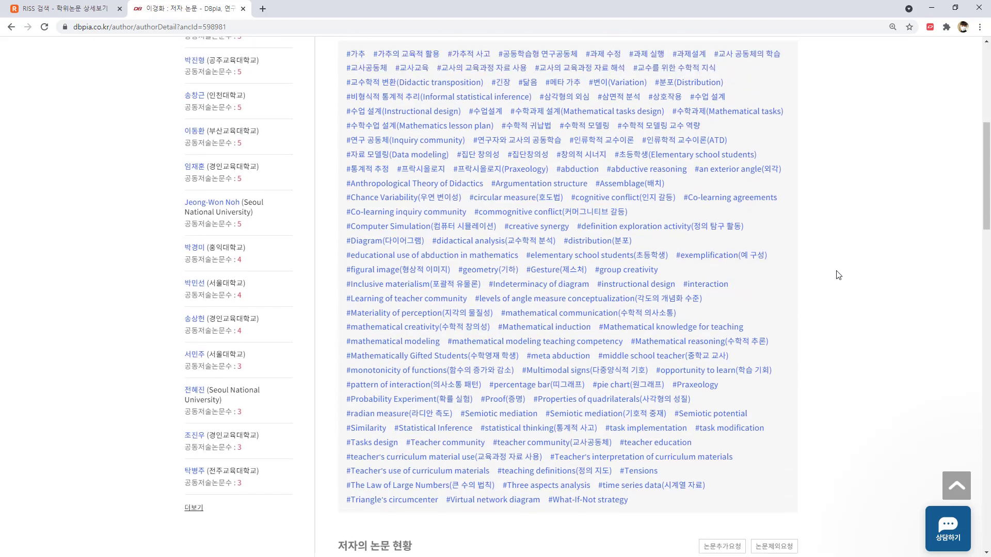
scroll(838, 275, up, 4)
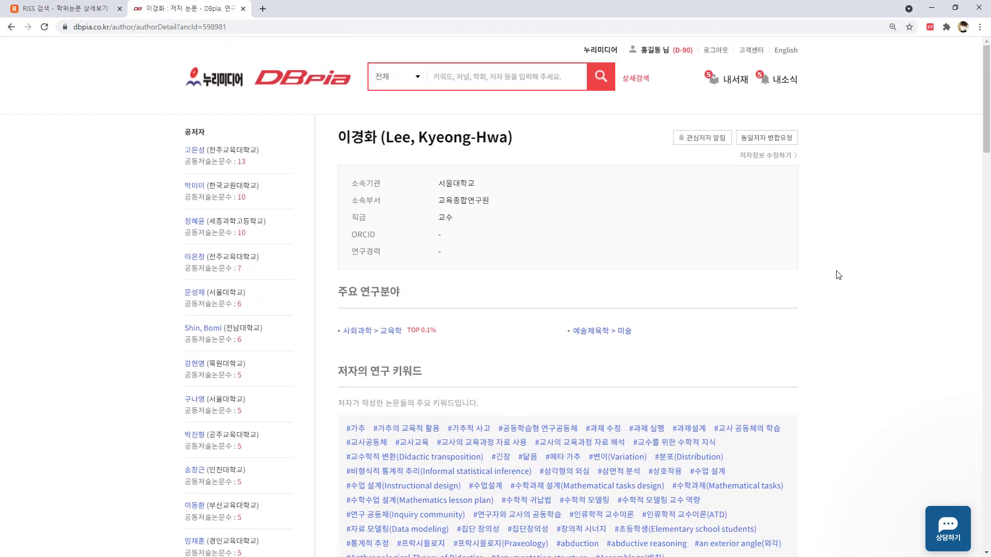
click(706, 146)
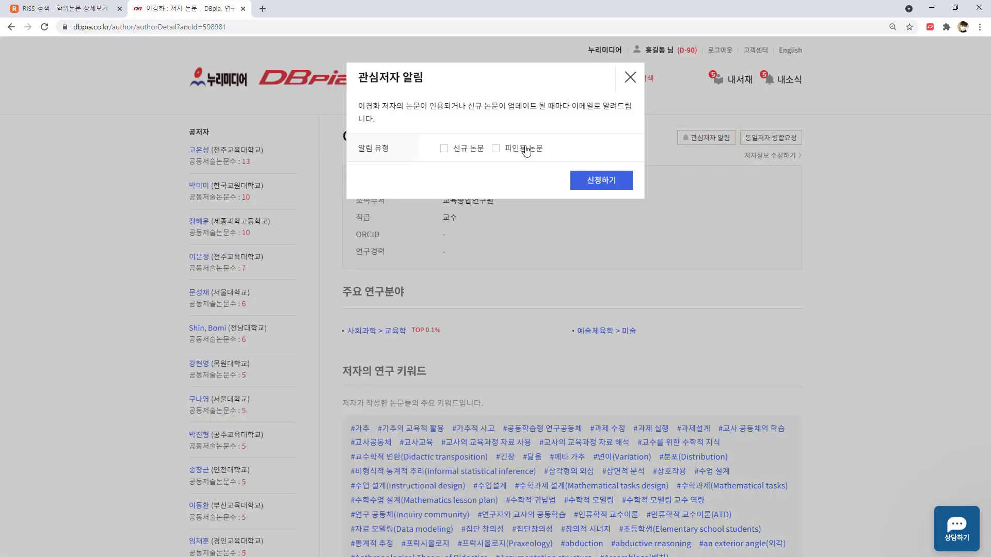
click(444, 149)
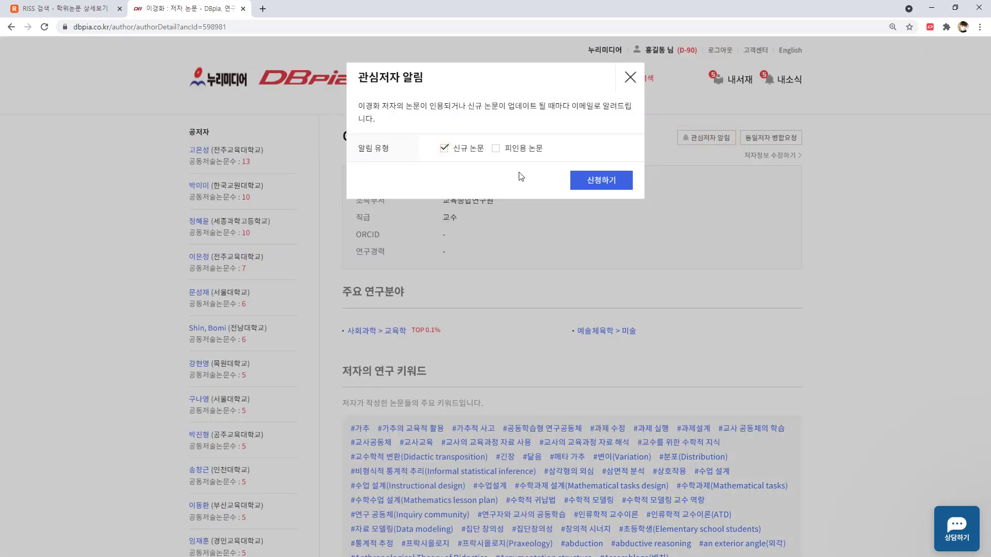
click(605, 187)
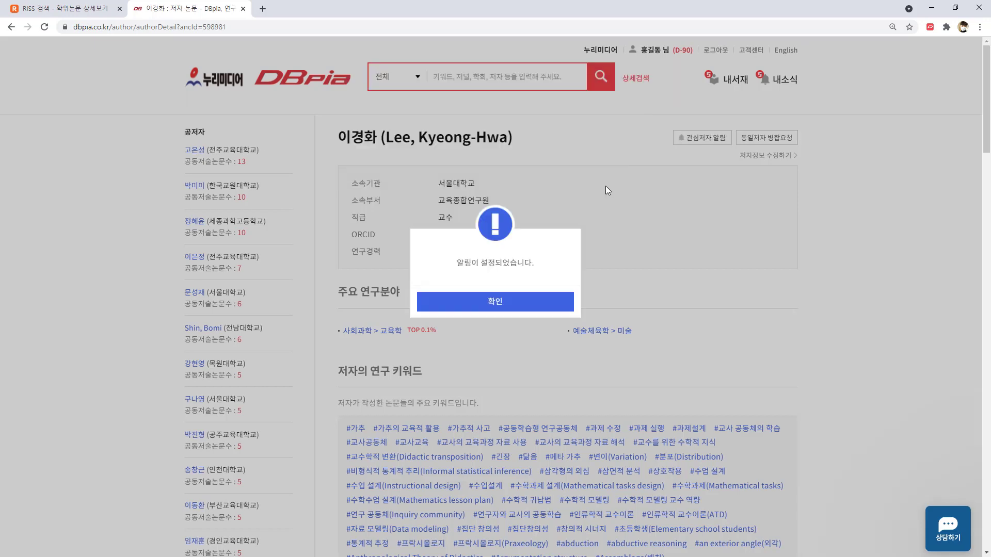
click(523, 304)
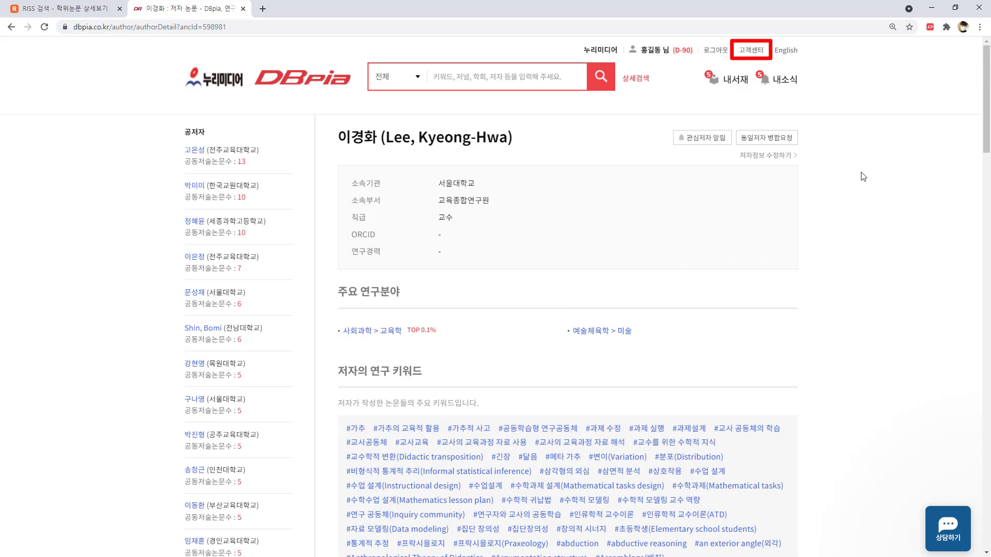
- Open the FAQ section of the 고객센터 and look through the 자주 묻는 질문 TOP 10
click(753, 57)
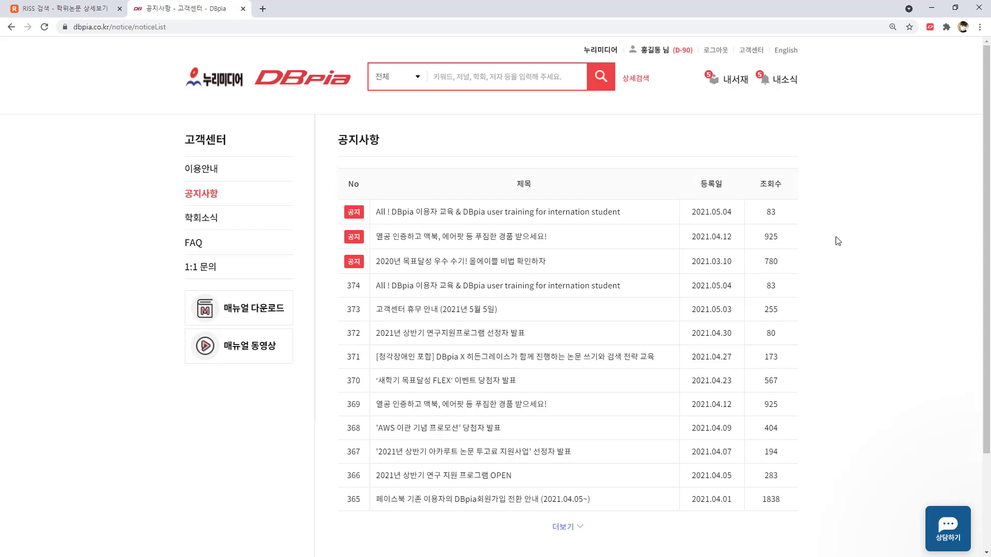
click(198, 244)
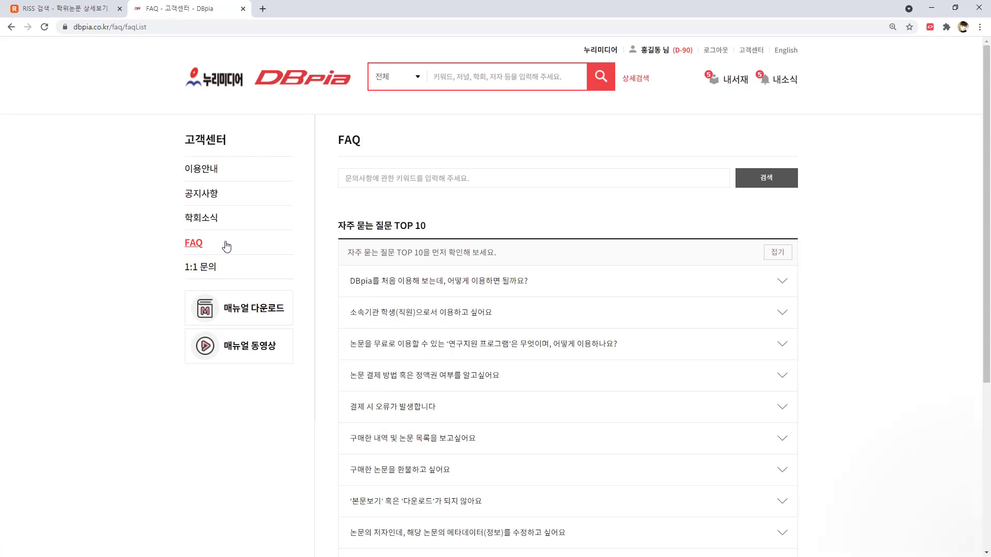
scroll(320, 239, down, 2)
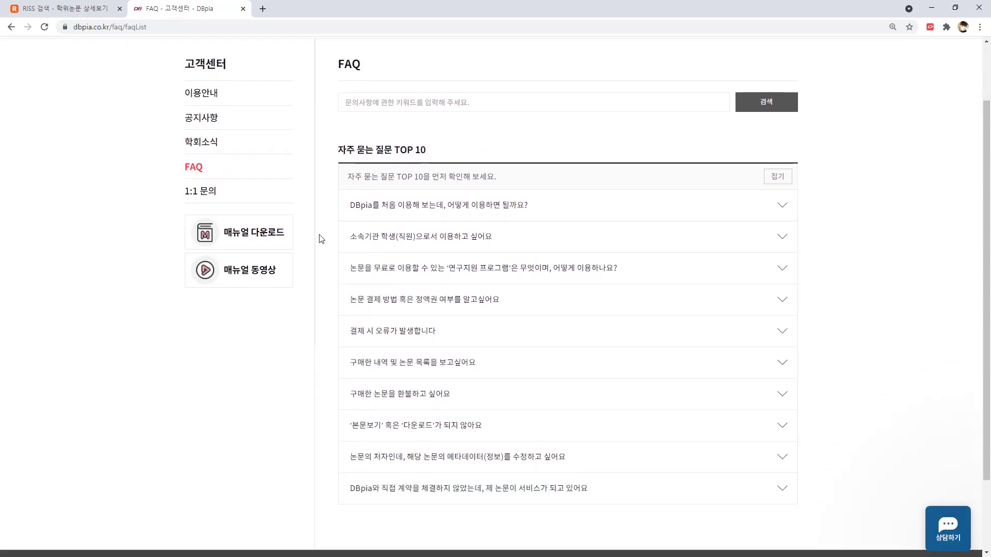
scroll(319, 238, up, 1)
scroll(320, 239, up, 1)
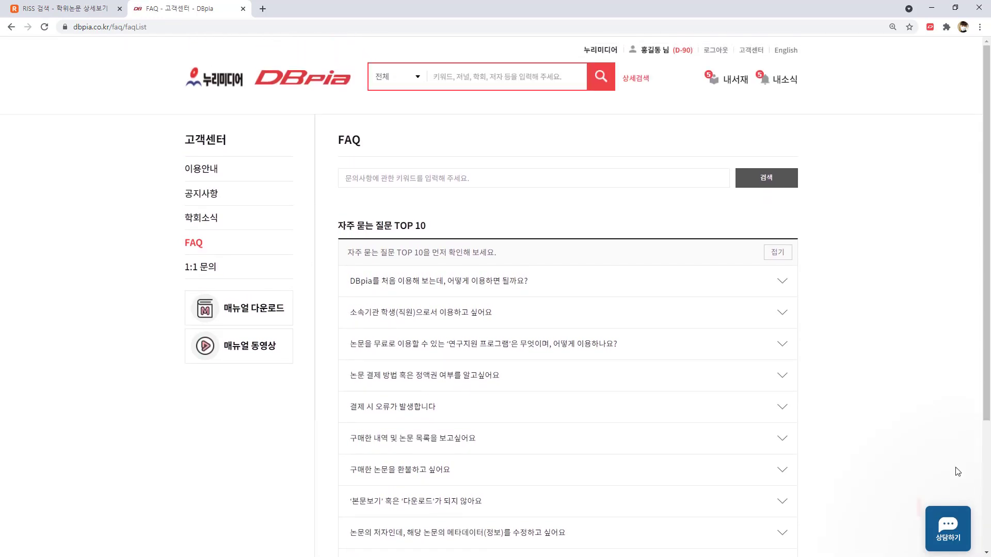
- Open the 상담하기 chat to view its inquiry options, close it and view the 고객센터 contact details in the page footer
click(954, 526)
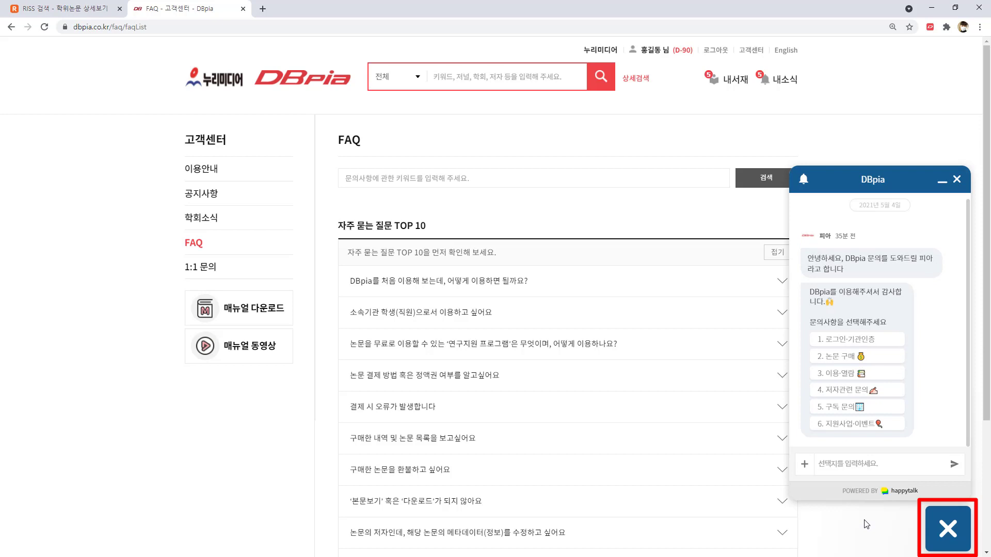
click(950, 532)
scroll(829, 473, down, 3)
scroll(829, 472, down, 1)
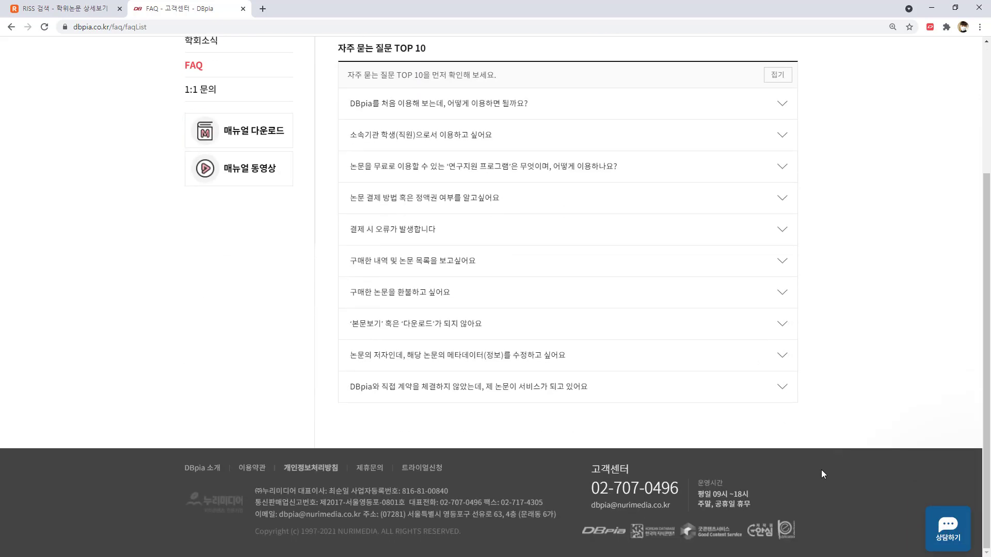